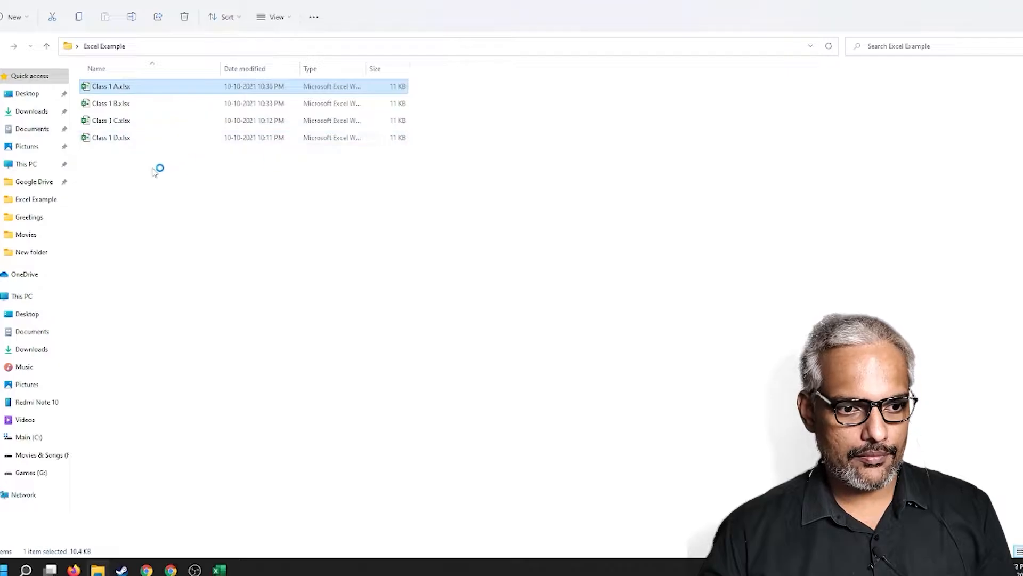
# - Open Class 1 B.xlsx and Class 1 C.xlsx from the Excel Example folder, minimizing the open workbooks to return to the folder
pyautogui.click(106, 104)
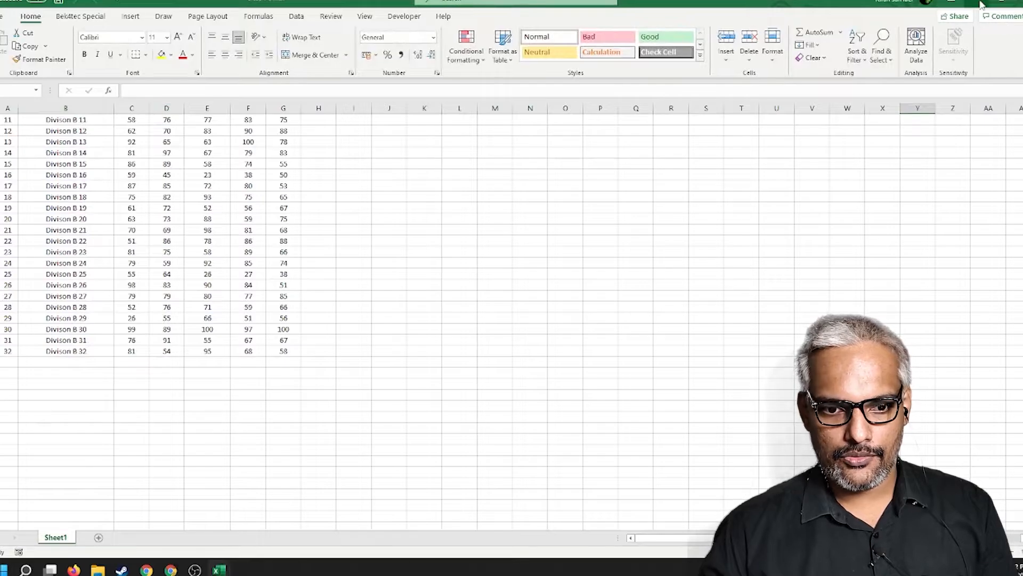
pyautogui.click(977, 4)
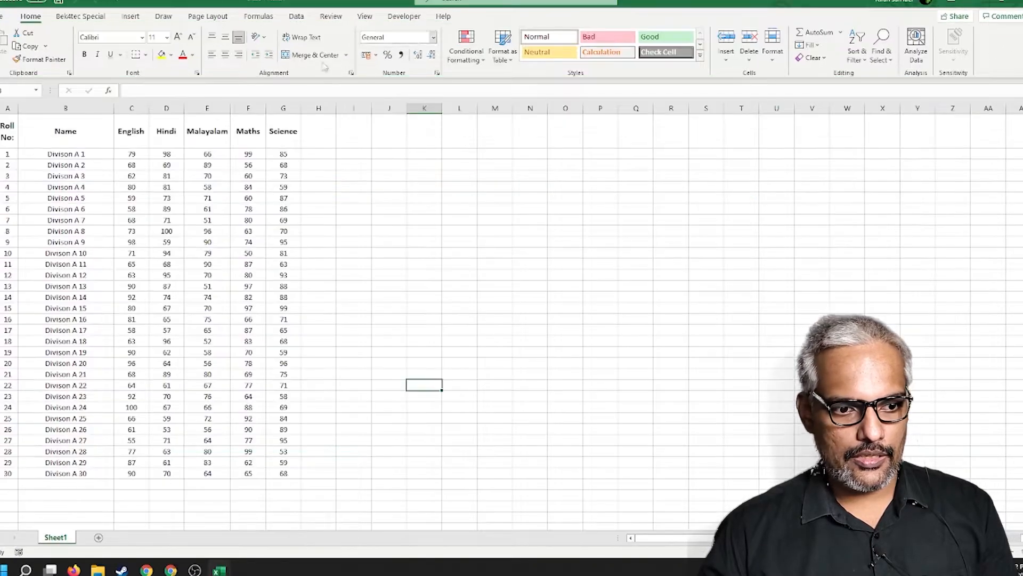
pyautogui.click(952, 3)
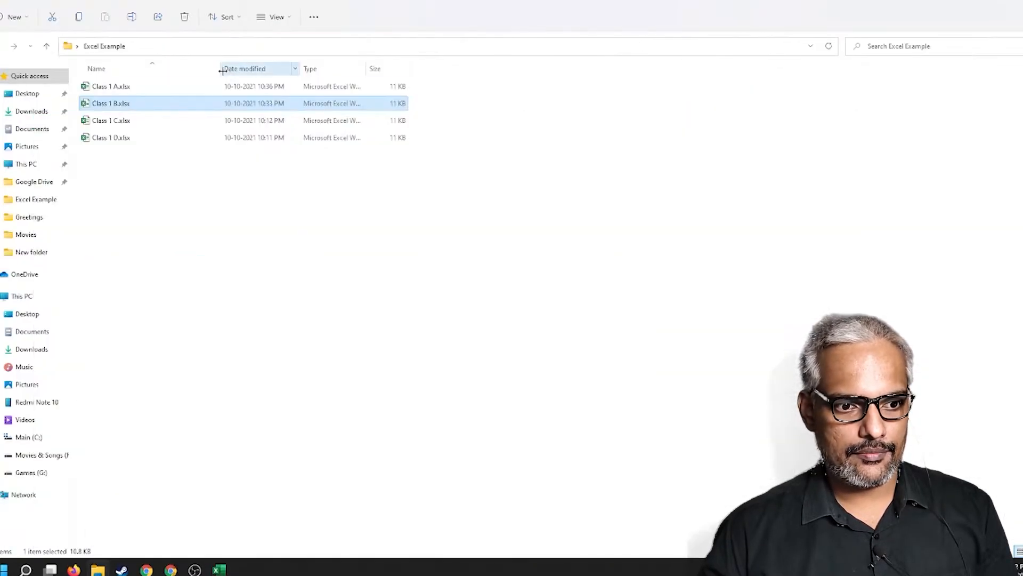
pyautogui.doubleClick(126, 122)
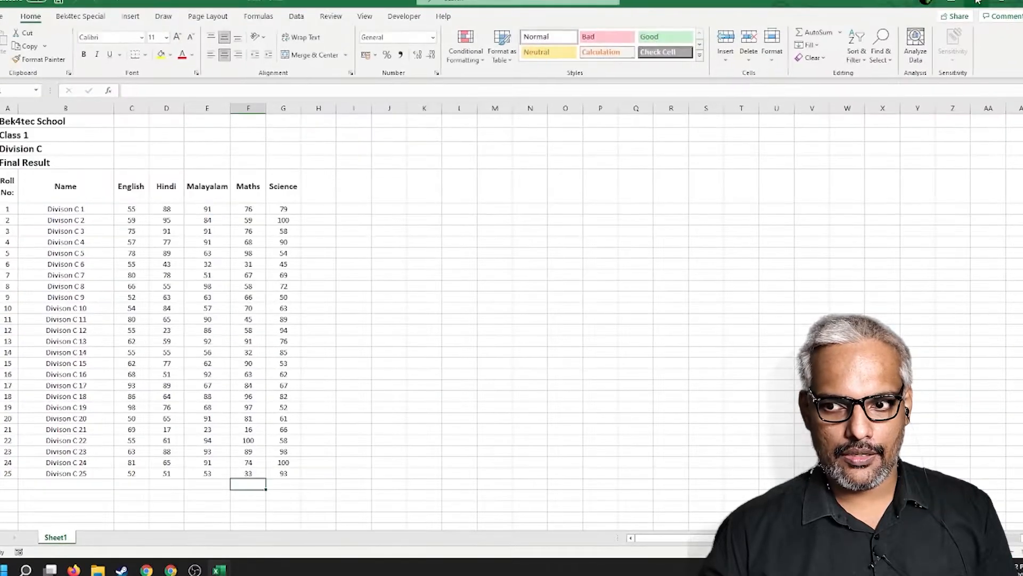
pyautogui.click(951, 3)
pyautogui.click(980, 2)
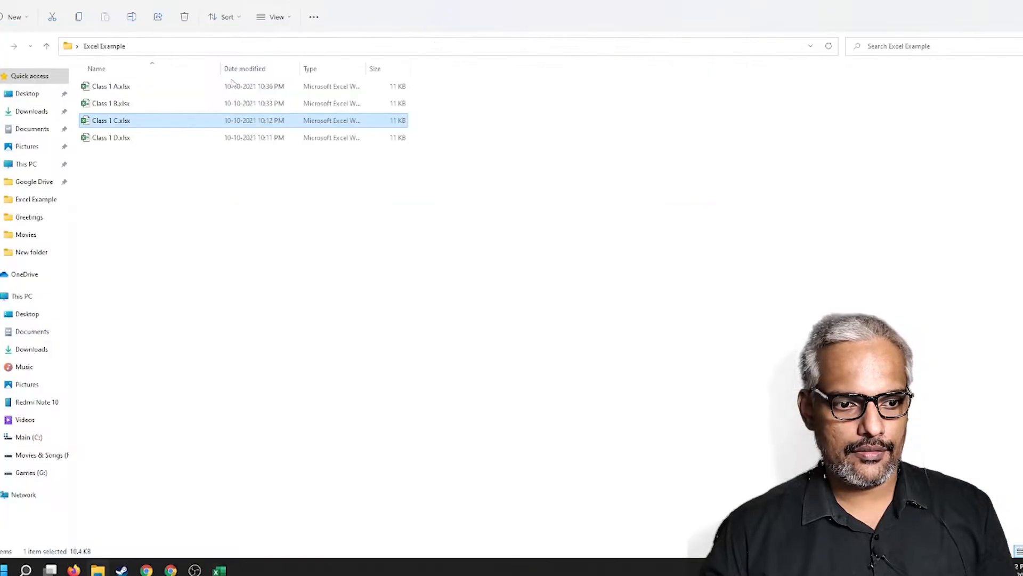
# - Open Class 1 D.xlsx from the Excel Example folder and minimize its window
pyautogui.click(132, 139)
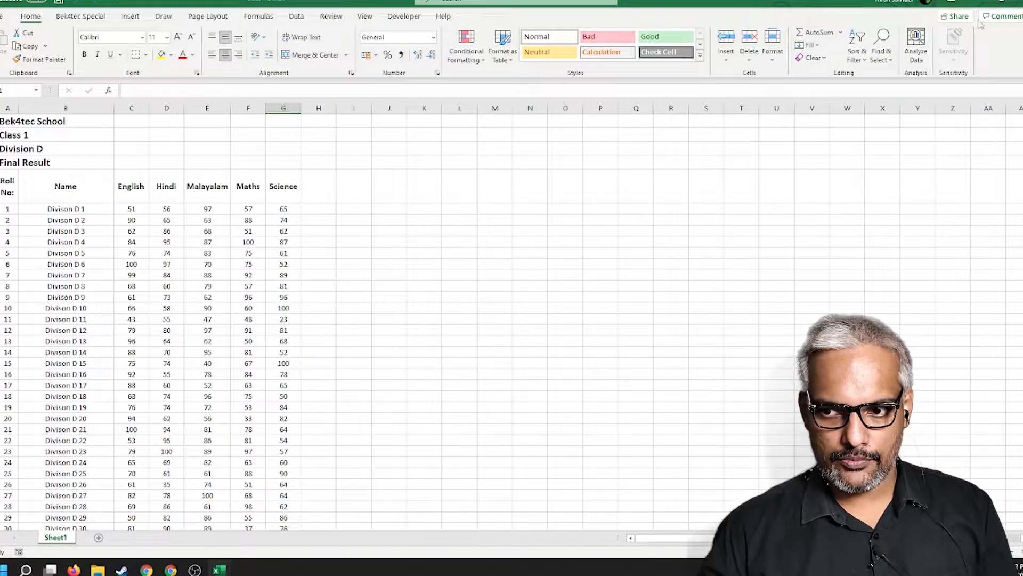
pyautogui.click(980, 3)
pyautogui.click(981, 3)
pyautogui.click(982, 3)
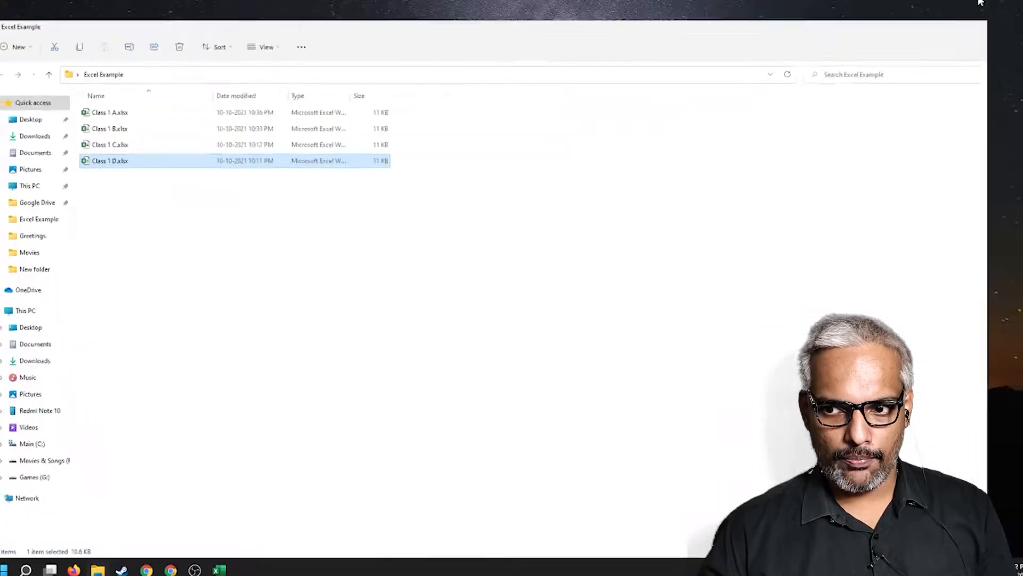
# - Create an Excel worksheet file named "Consolidated Mark Sheet Class 1" in the Excel Example folder and open it
pyautogui.click(97, 570)
pyautogui.rightClick(140, 233)
pyautogui.moveTo(198, 306)
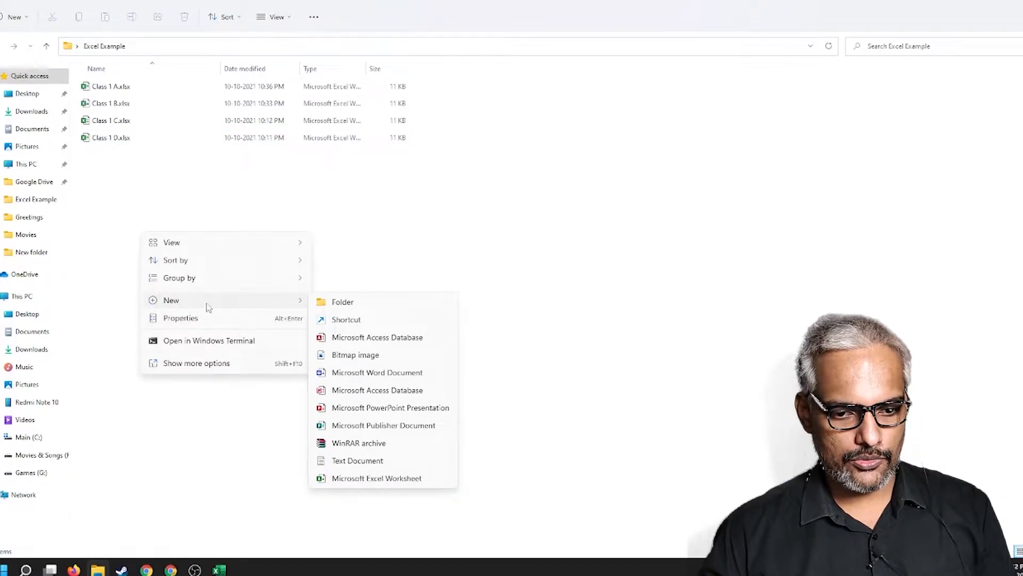
pyautogui.click(368, 479)
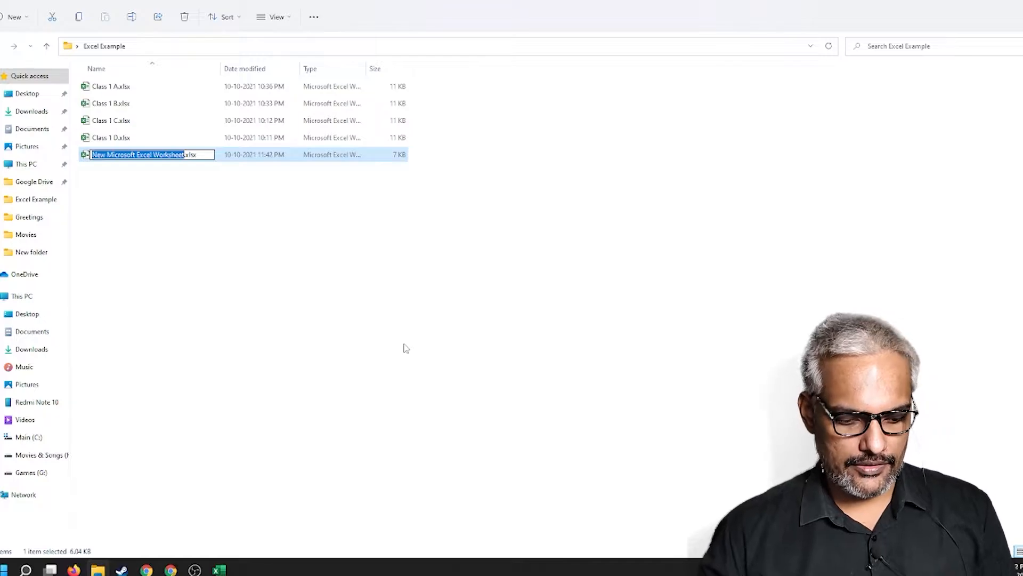
pyautogui.write('Consolid')
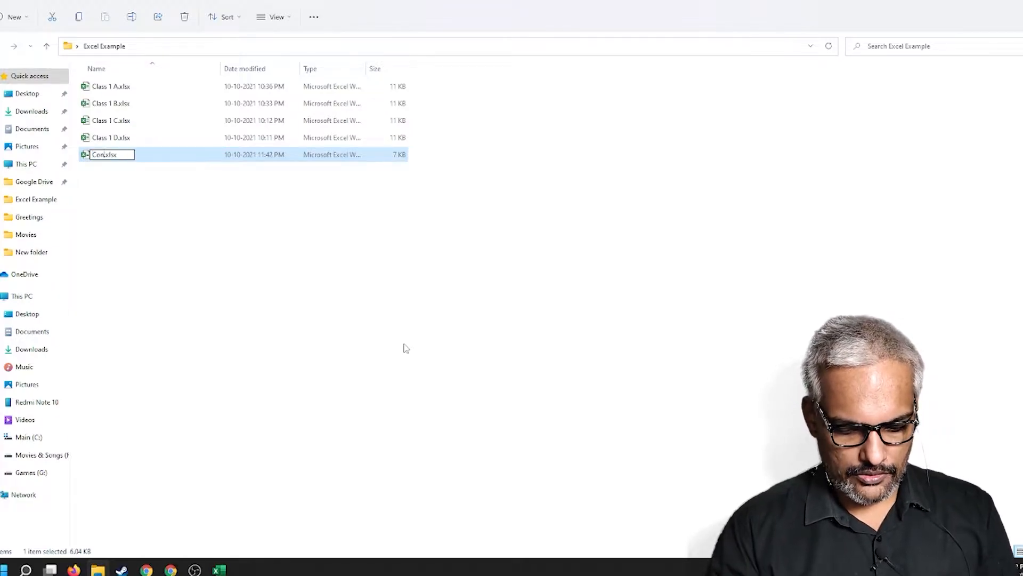
pyautogui.write('ated Ma')
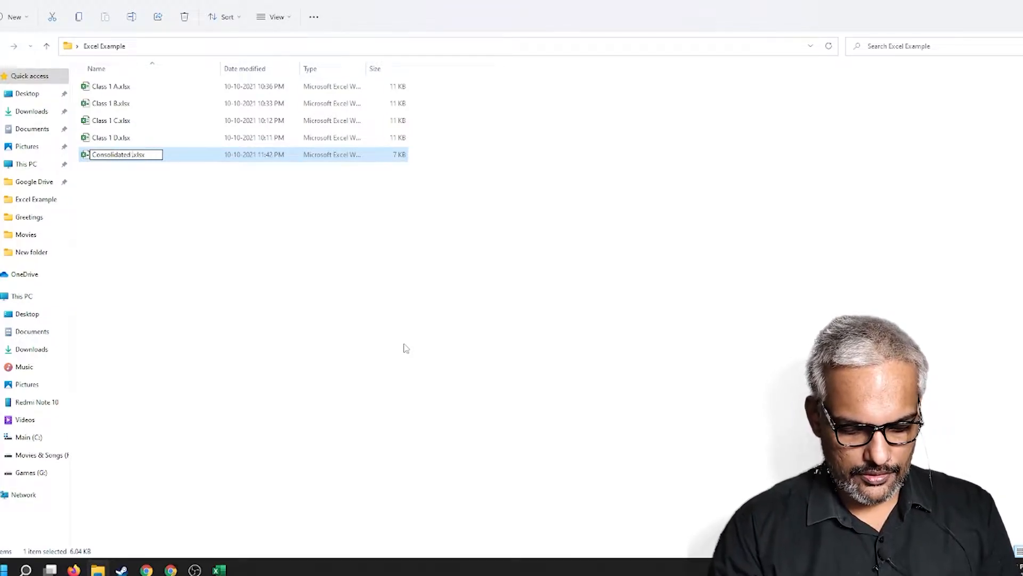
pyautogui.write('rk Sheet Class 1')
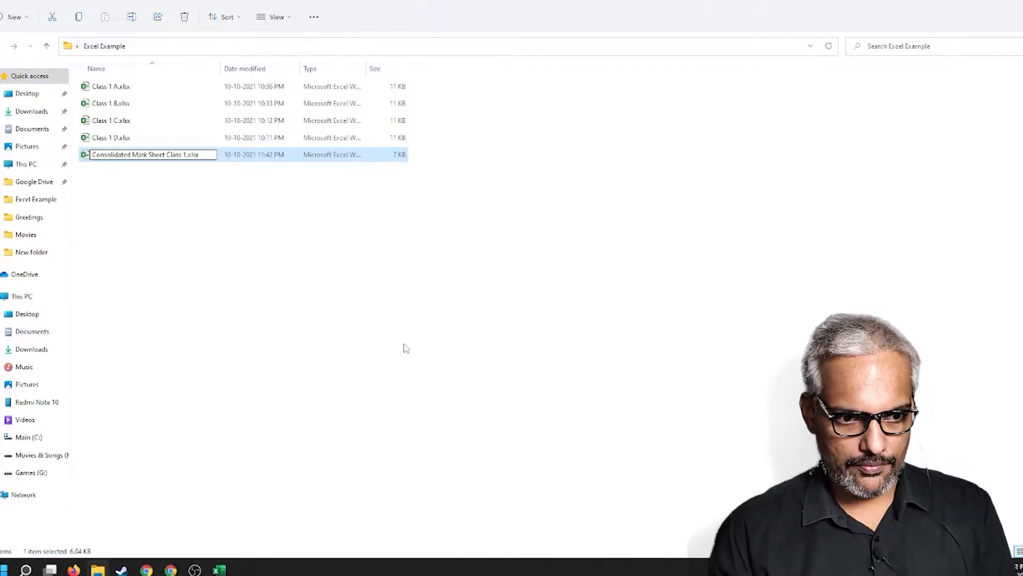
pyautogui.press('Return')
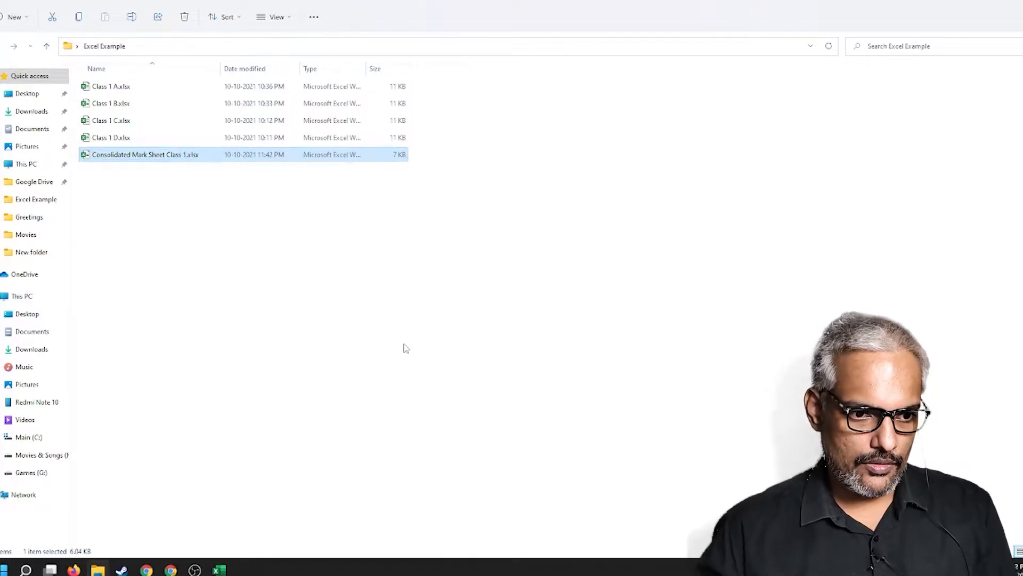
pyautogui.press('Return')
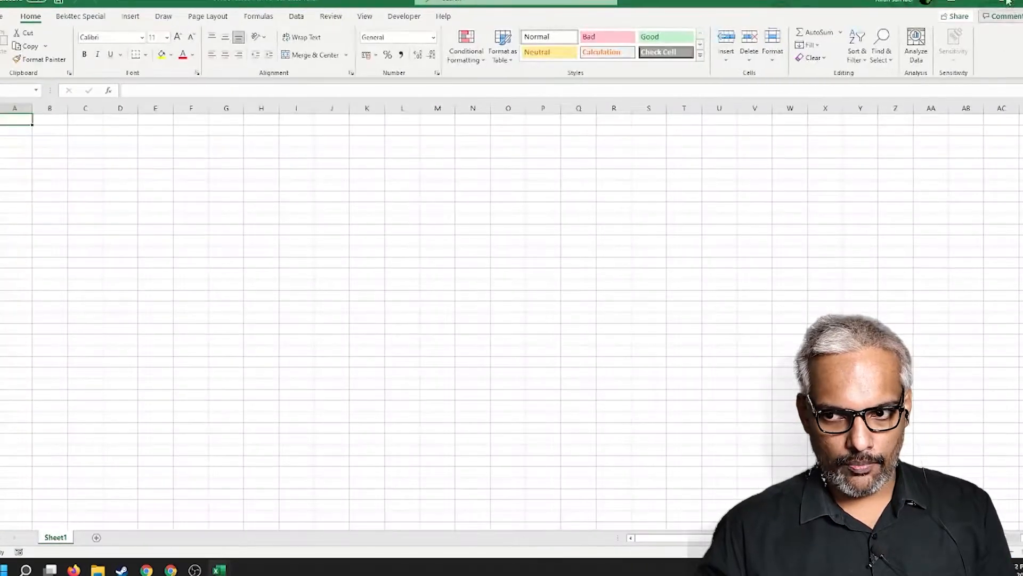
# - Copy the Division A mark table, including its header row, from the Class 1 A workbook
pyautogui.moveTo(226, 571)
pyautogui.click(55, 496)
pyautogui.moveTo(8, 133); pyautogui.dragTo(284, 473)
pyautogui.hotkey('ctrl', 'c')
# - Paste the Division A table at A1 of the first sheet in the consolidated workbook, keeping the source column widths
pyautogui.moveTo(219, 570)
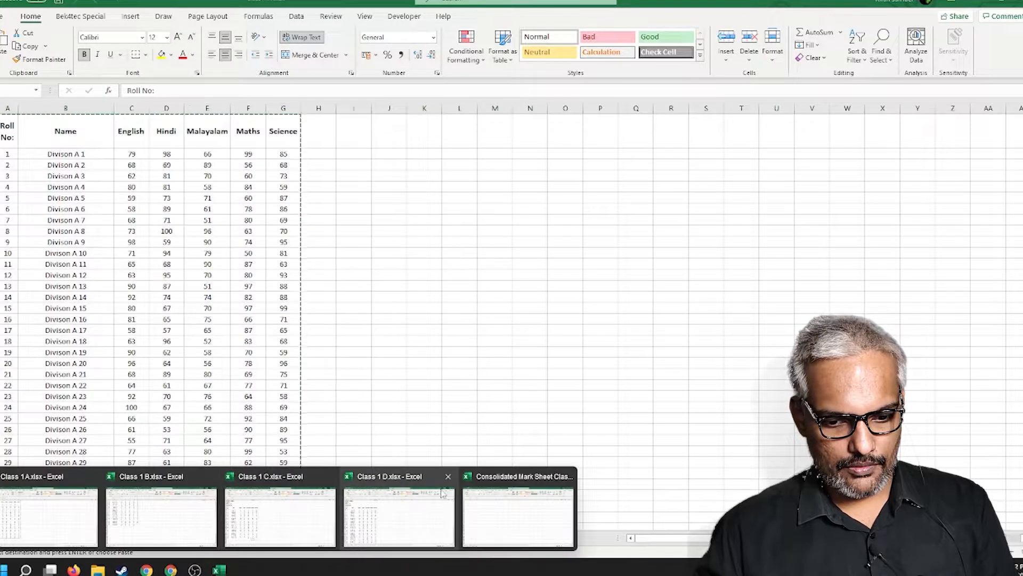
pyautogui.click(519, 512)
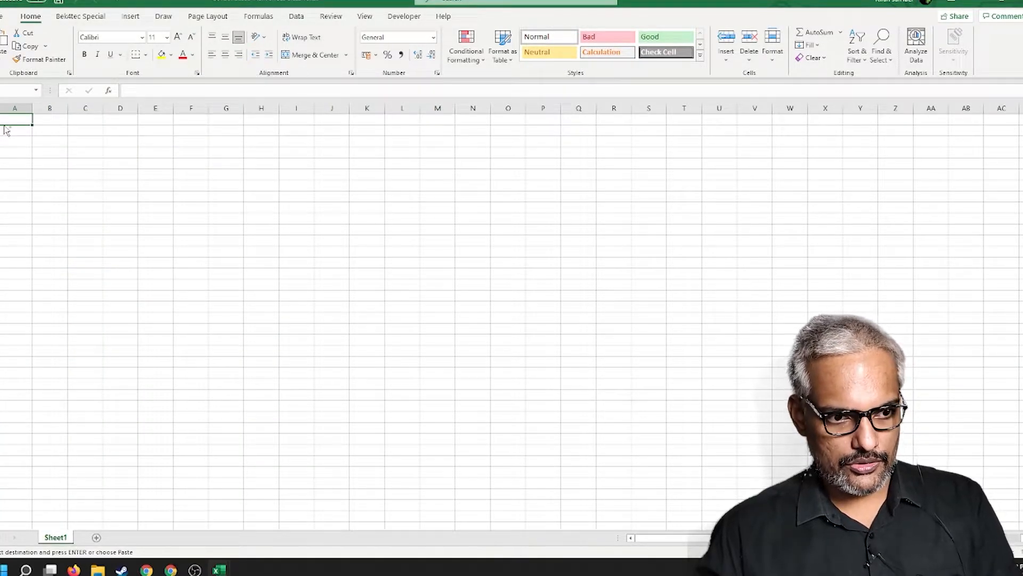
pyautogui.hotkey('ctrl', 'v')
pyautogui.click(262, 475)
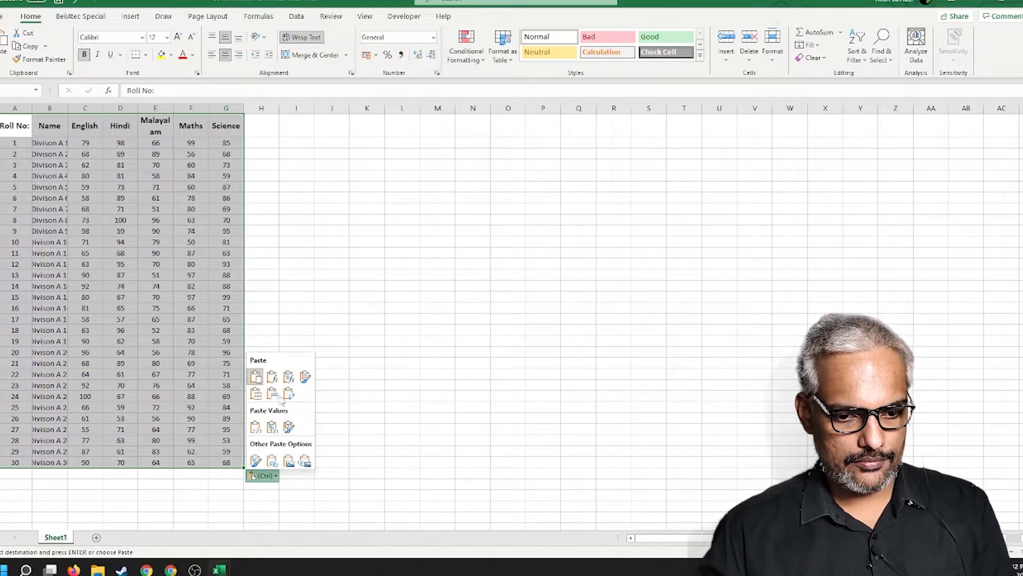
pyautogui.click(270, 394)
# - Add a second sheet to the consolidated workbook and copy the Division B mark table with its headers from Class 1 B
pyautogui.click(98, 538)
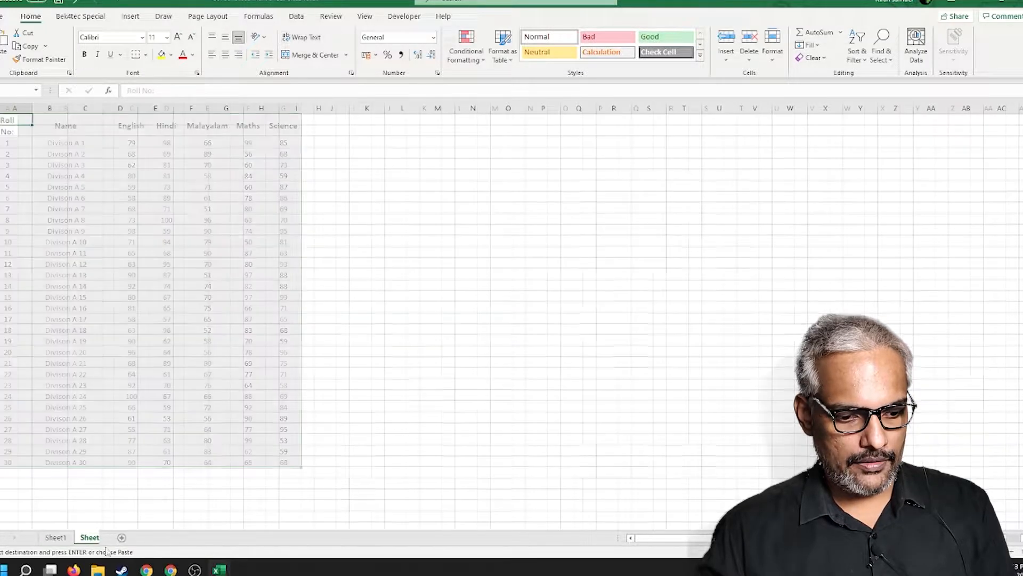
pyautogui.moveTo(219, 570)
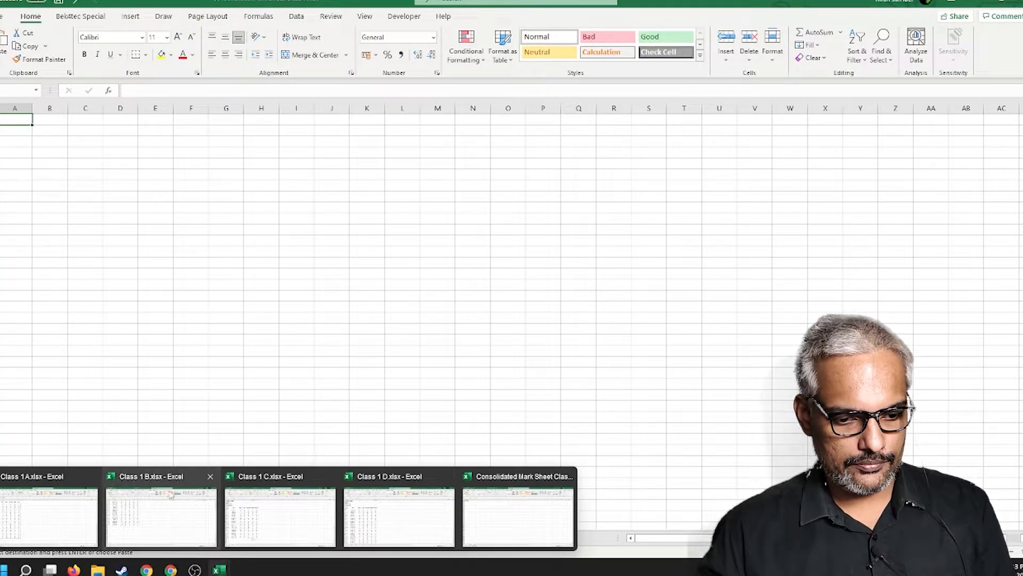
pyautogui.click(161, 488)
pyautogui.scroll(5, 79, 235)
pyautogui.moveTo(11, 191); pyautogui.dragTo(287, 510)
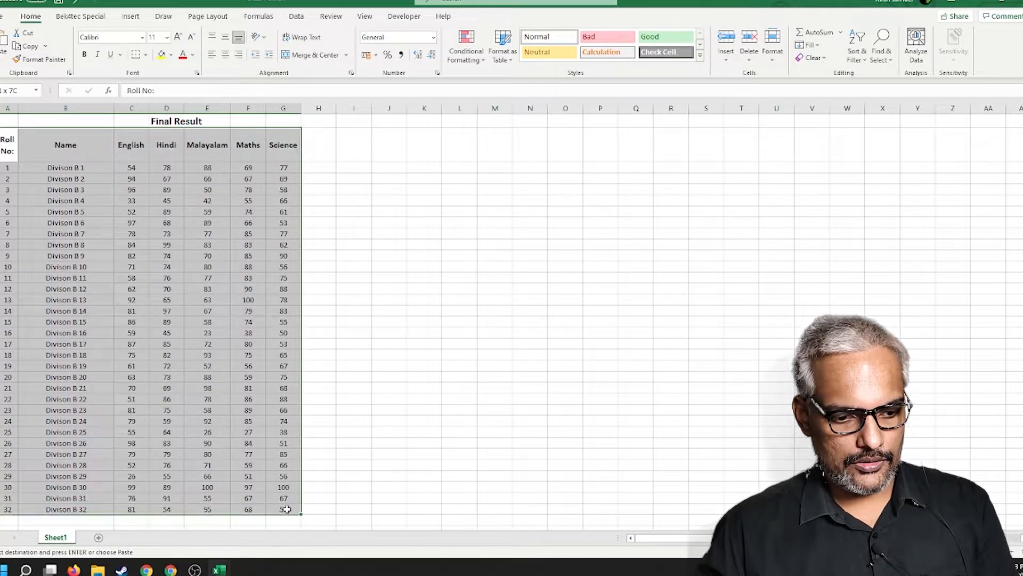
pyautogui.hotkey('ctrl', 'c')
# - Paste the Division B table at A1 of the consolidated workbook's second sheet, keeping the source column widths
pyautogui.moveTo(218, 570)
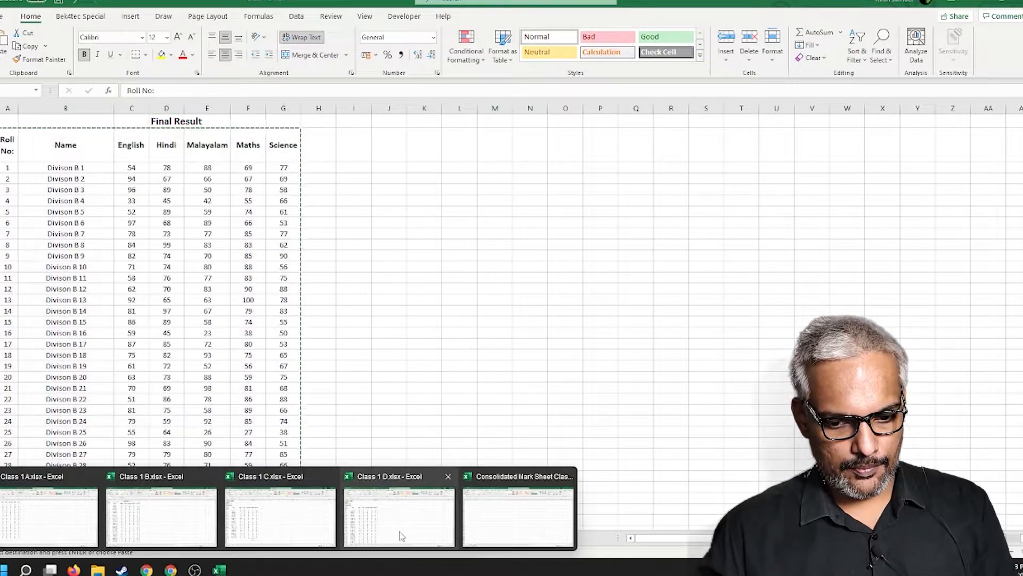
pyautogui.click(517, 516)
pyautogui.hotkey('ctrl', 'v')
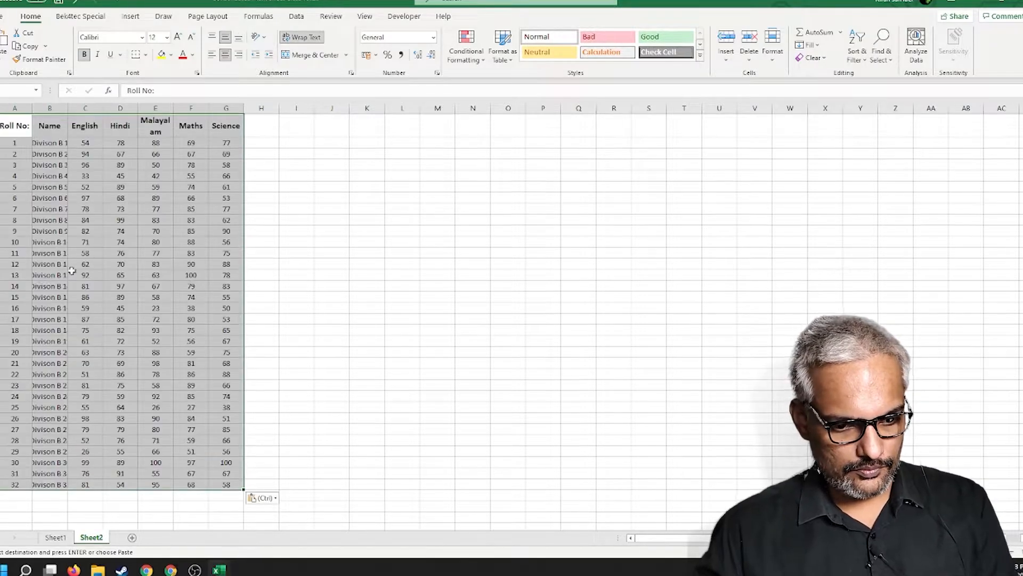
pyautogui.click(261, 498)
pyautogui.click(270, 415)
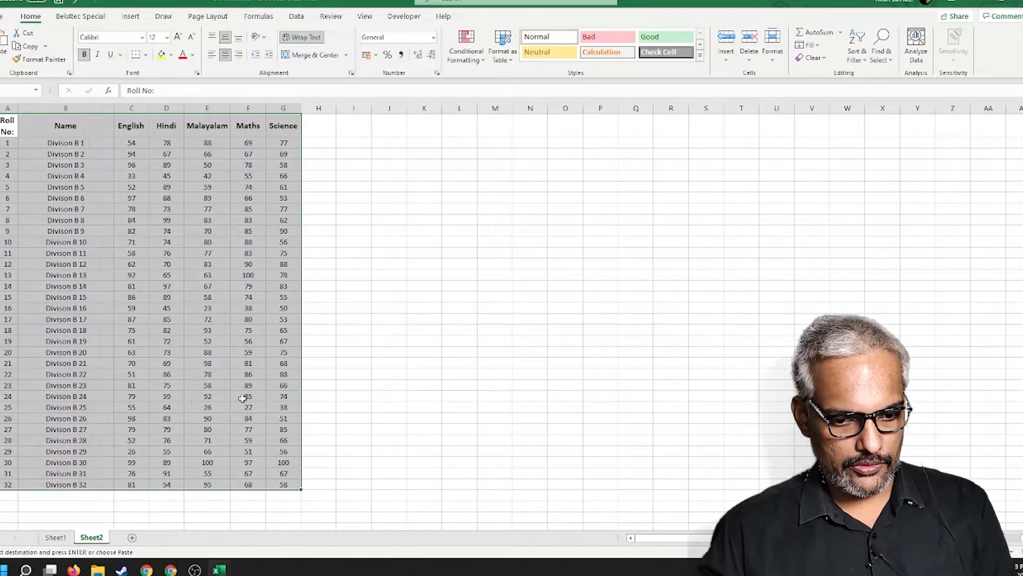
# - Copy the Division C mark table, including its header row, from the Class 1 C workbook
pyautogui.moveTo(219, 570)
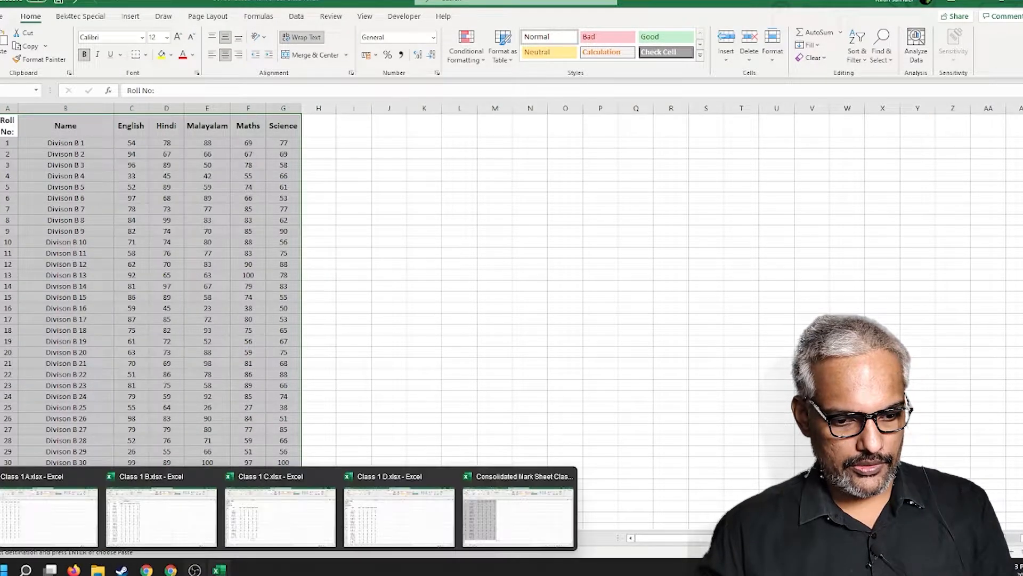
pyautogui.click(271, 480)
pyautogui.moveTo(11, 192); pyautogui.dragTo(283, 475)
pyautogui.hotkey('ctrl', 'c')
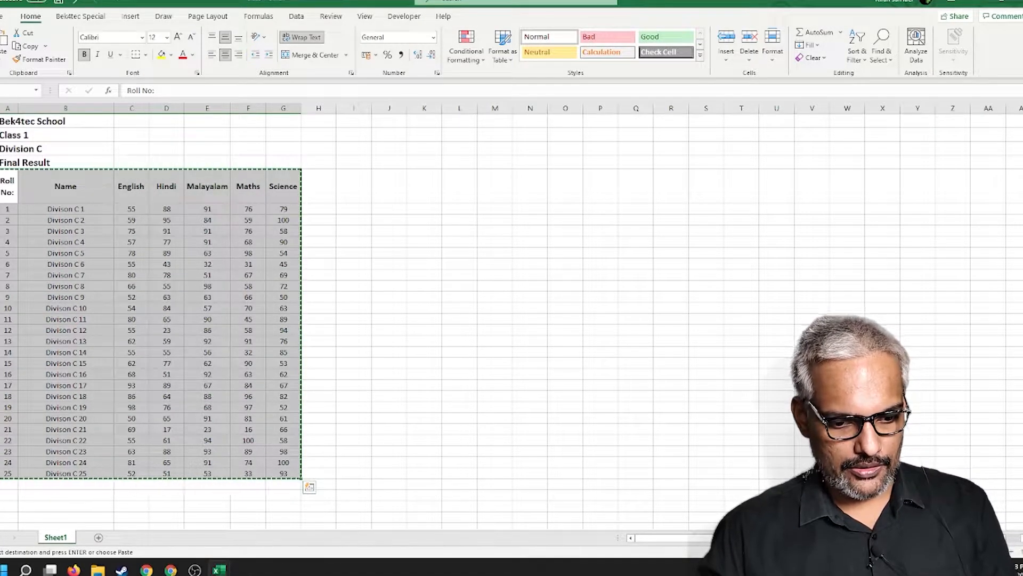
# - Add a third sheet to the consolidated workbook and paste the Division C table at A1, keeping the source column widths
pyautogui.moveTo(219, 570)
pyautogui.click(517, 512)
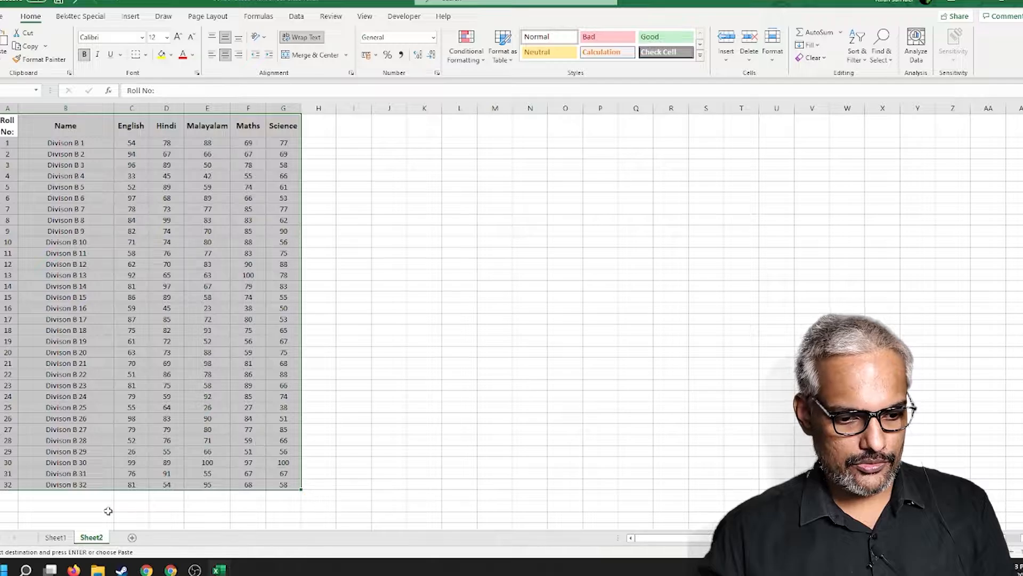
pyautogui.click(132, 537)
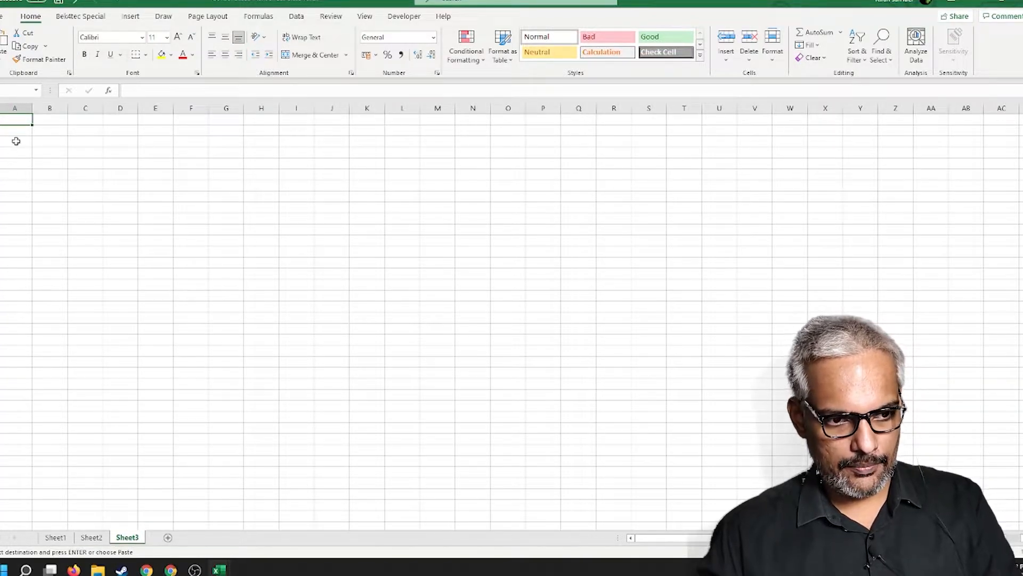
pyautogui.hotkey('ctrl', 'v')
pyautogui.click(269, 421)
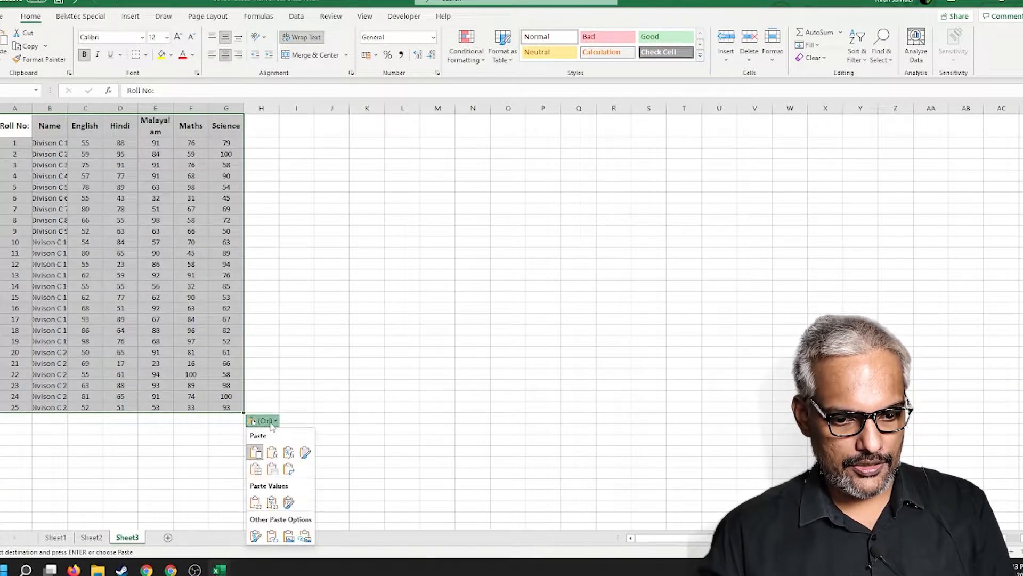
pyautogui.click(273, 469)
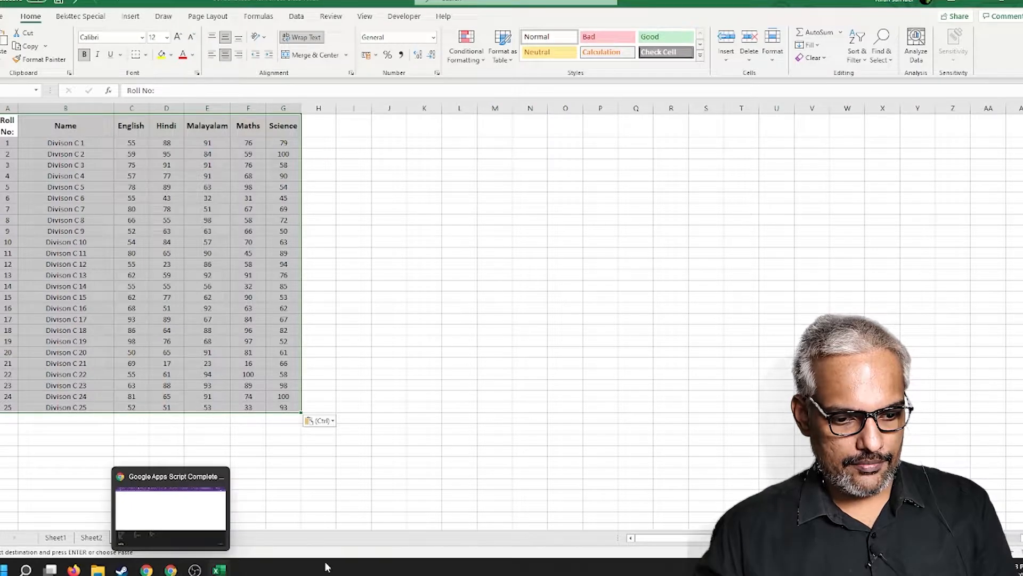
# - Add a fourth sheet to the consolidated workbook and copy the Division D mark table with its headers from Class 1 D
pyautogui.click(424, 527)
pyautogui.click(167, 537)
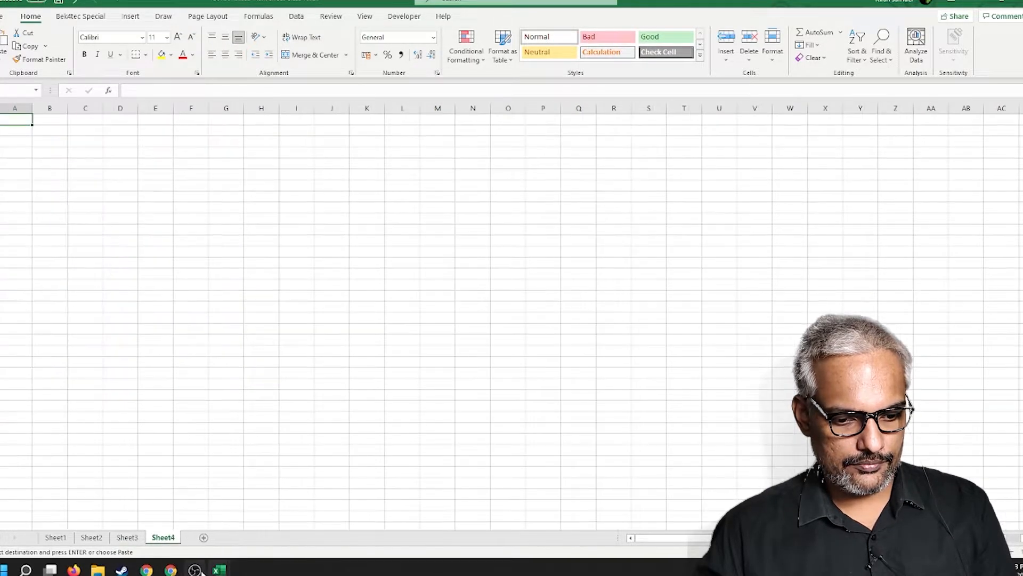
pyautogui.moveTo(224, 570)
pyautogui.click(393, 486)
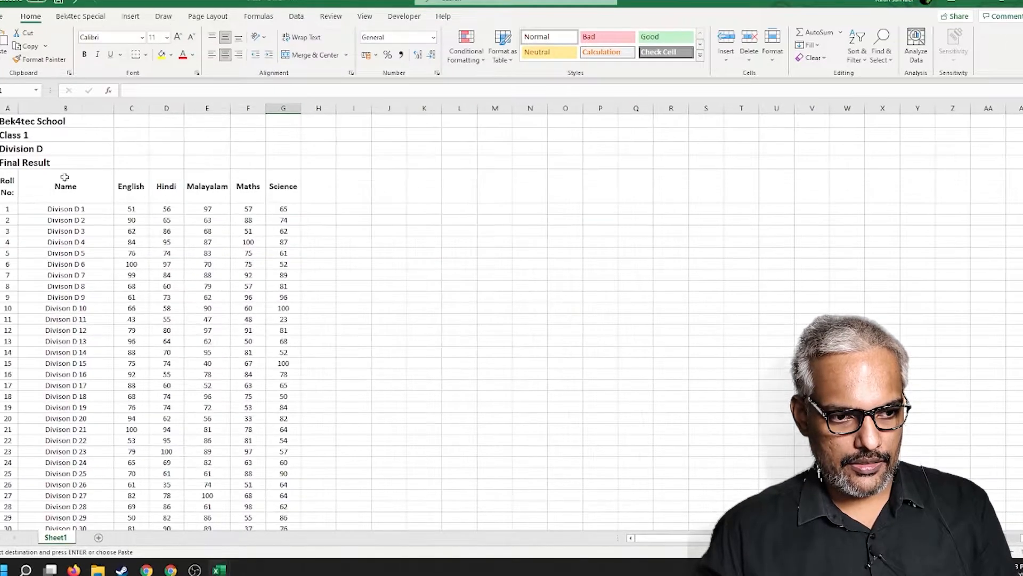
pyautogui.moveTo(14, 180); pyautogui.dragTo(301, 507)
pyautogui.moveTo(274, 569); pyautogui.dragTo(266, 570)
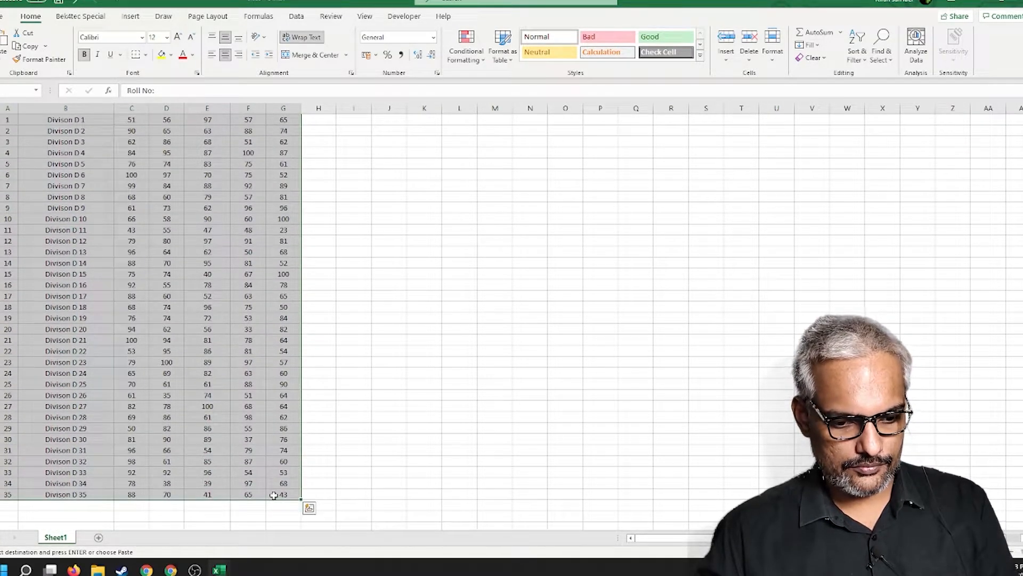
pyautogui.hotkey('ctrl', 'c')
# - Paste the Division D table at A1 of the consolidated workbook's fourth sheet, keeping the source column widths
pyautogui.moveTo(229, 570)
pyautogui.click(519, 509)
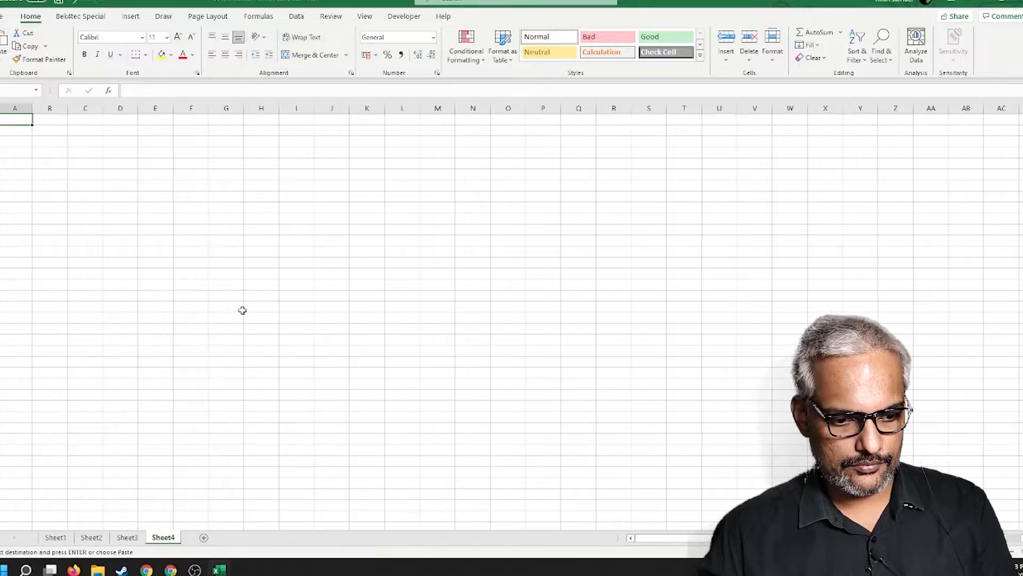
pyautogui.hotkey('ctrl', 'v')
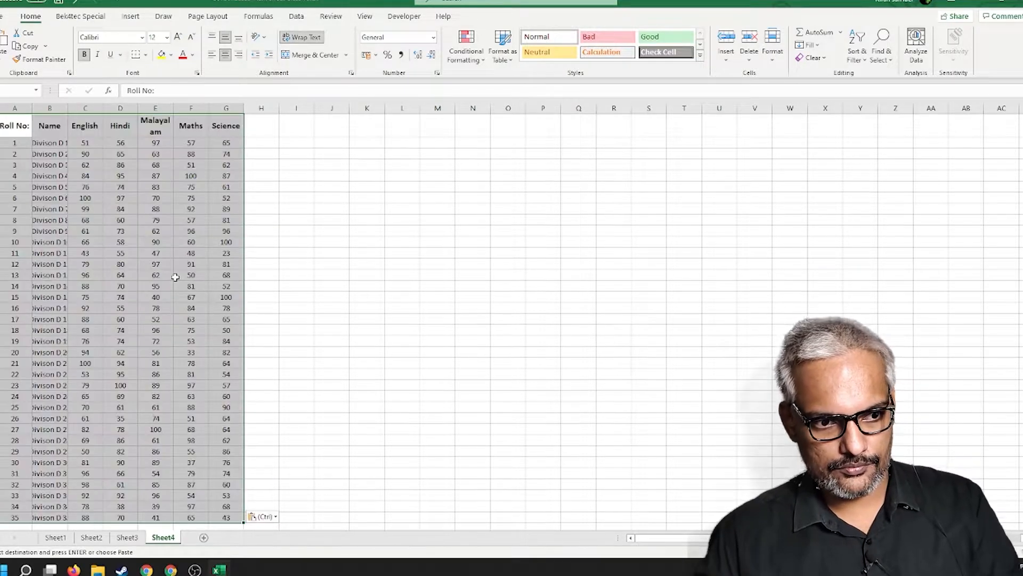
pyautogui.click(261, 518)
pyautogui.click(272, 443)
pyautogui.click(356, 361)
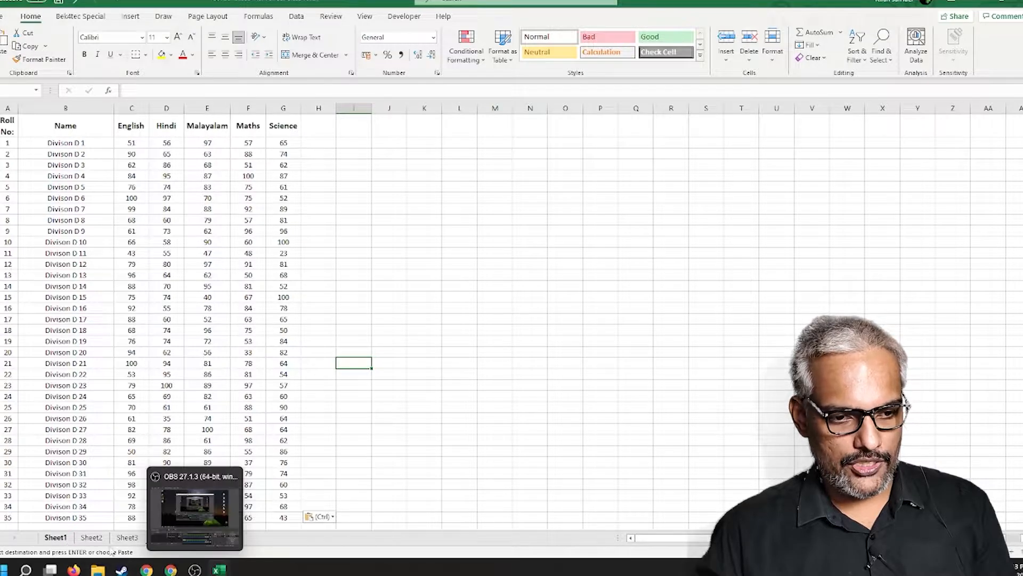
# - Rename the fourth sheet of the consolidated workbook as D and the third sheet as C
pyautogui.click(313, 209)
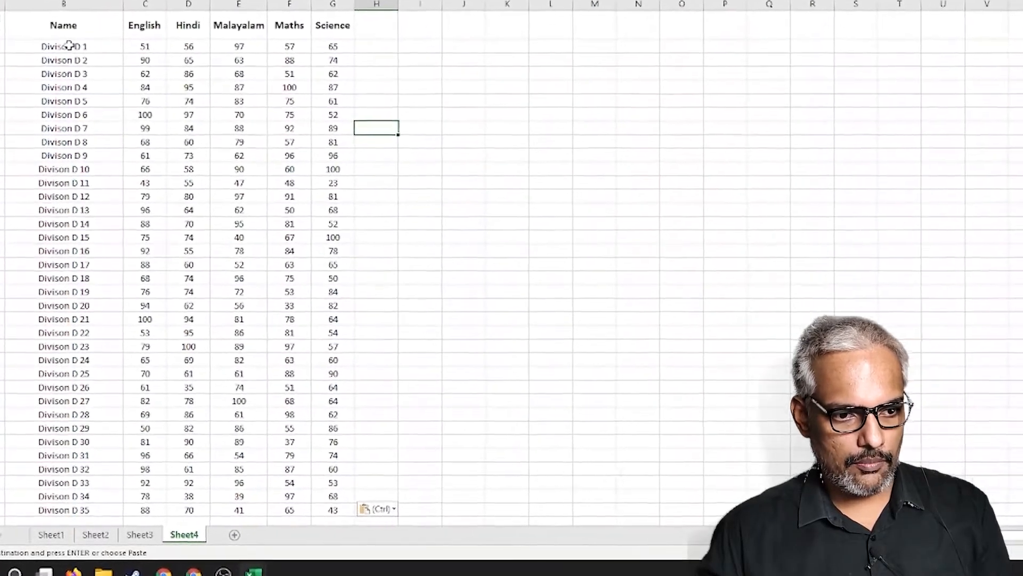
pyautogui.rightClick(193, 535)
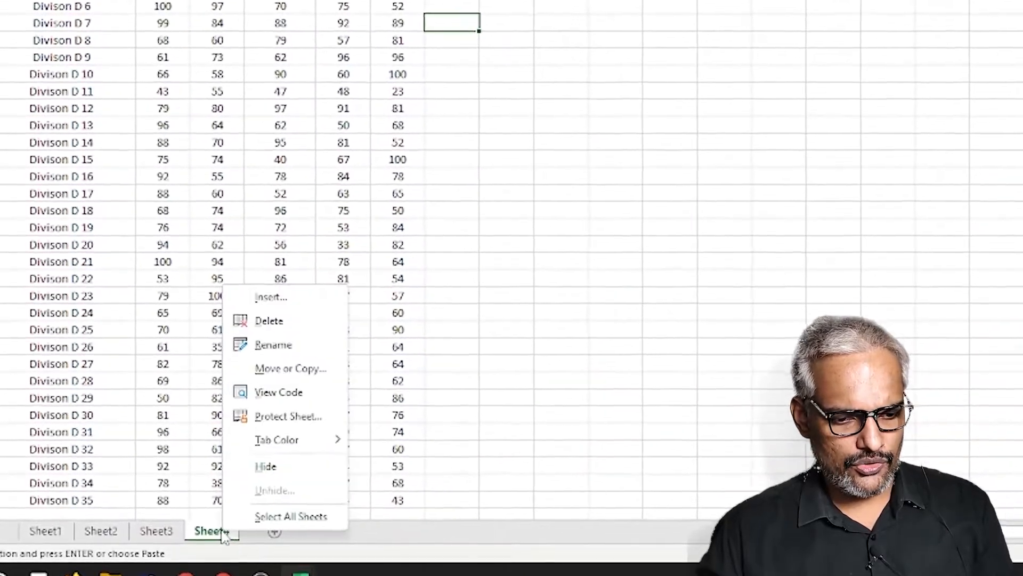
pyautogui.click(273, 345)
pyautogui.write('D')
pyautogui.press('Return')
pyautogui.click(557, 357)
pyautogui.rightClick(173, 529)
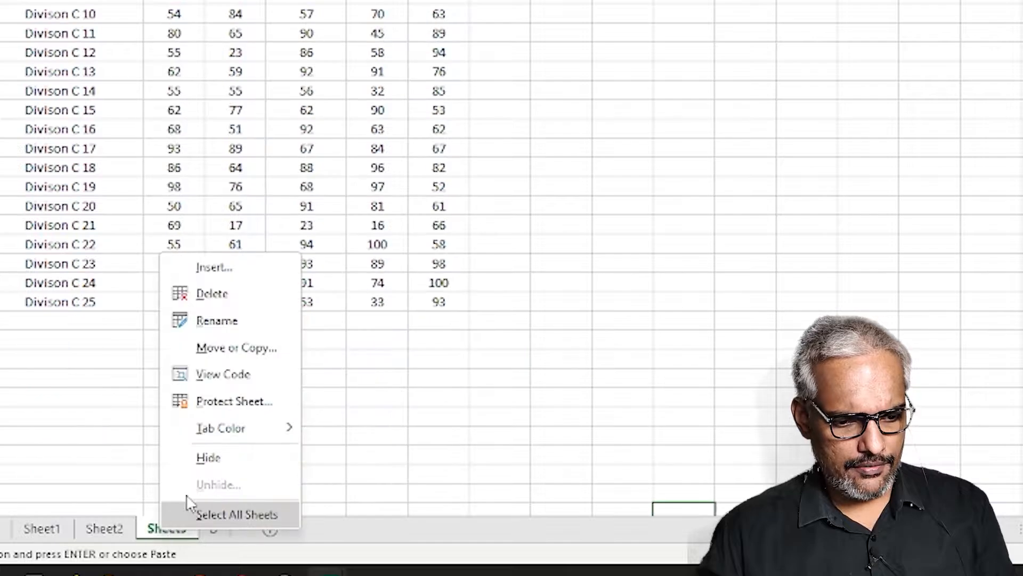
pyautogui.click(219, 326)
pyautogui.write('C')
pyautogui.click(284, 321)
# - Rename the second sheet as B and the first sheet as A
pyautogui.rightClick(105, 529)
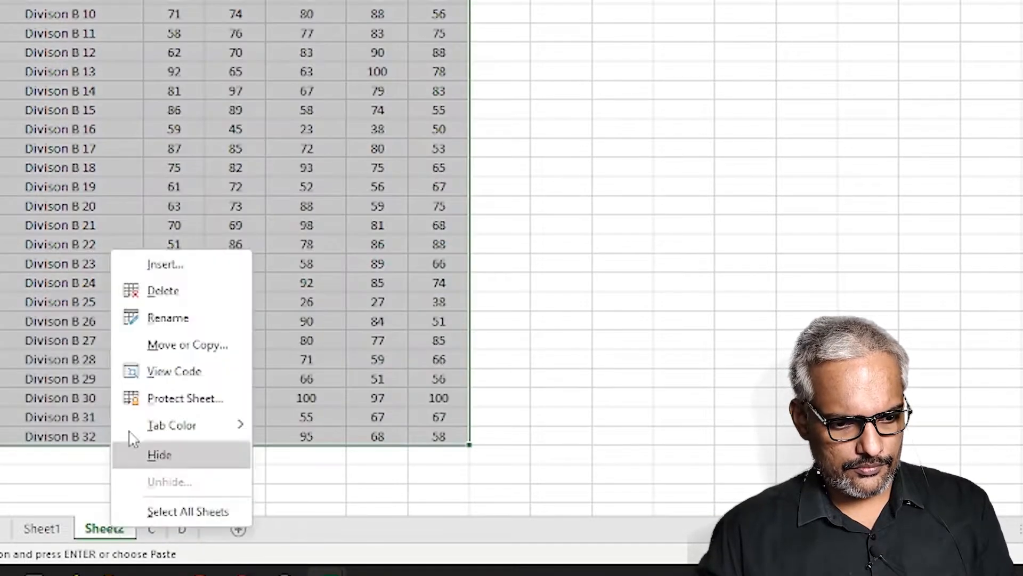
pyautogui.click(170, 324)
pyautogui.write('B')
pyautogui.press('Return')
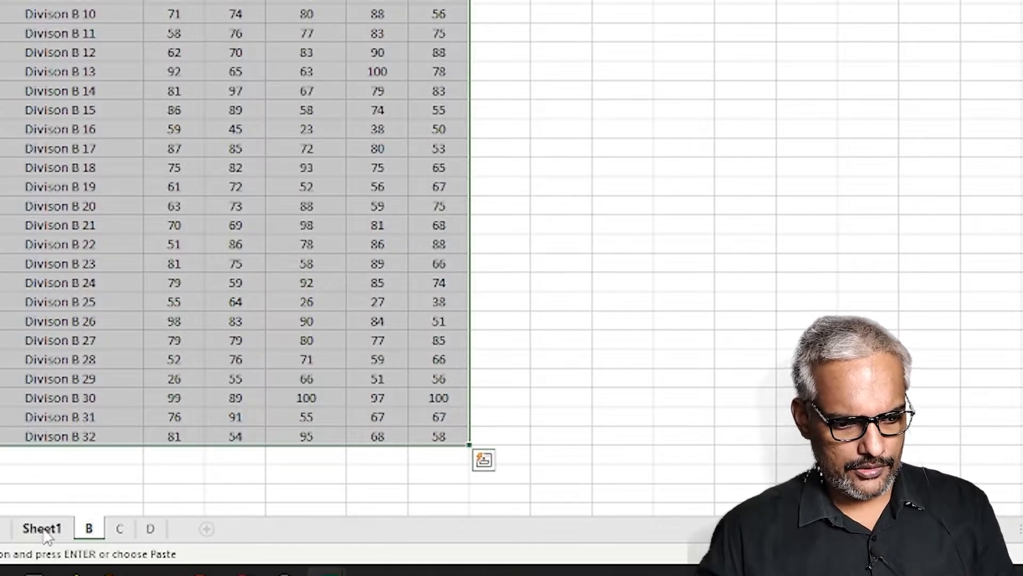
pyautogui.rightClick(43, 528)
pyautogui.click(98, 314)
pyautogui.write('A')
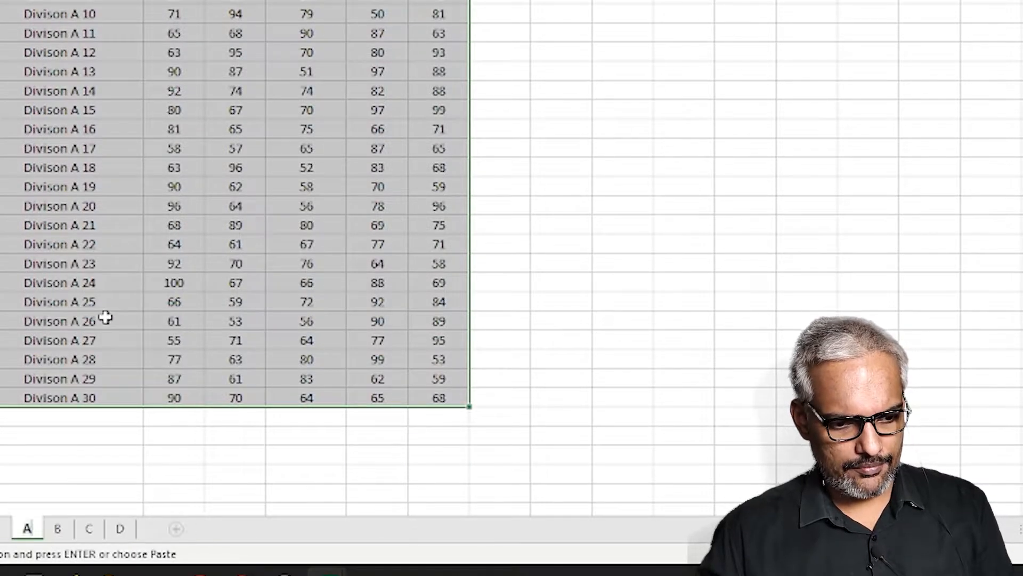
pyautogui.click(807, 210)
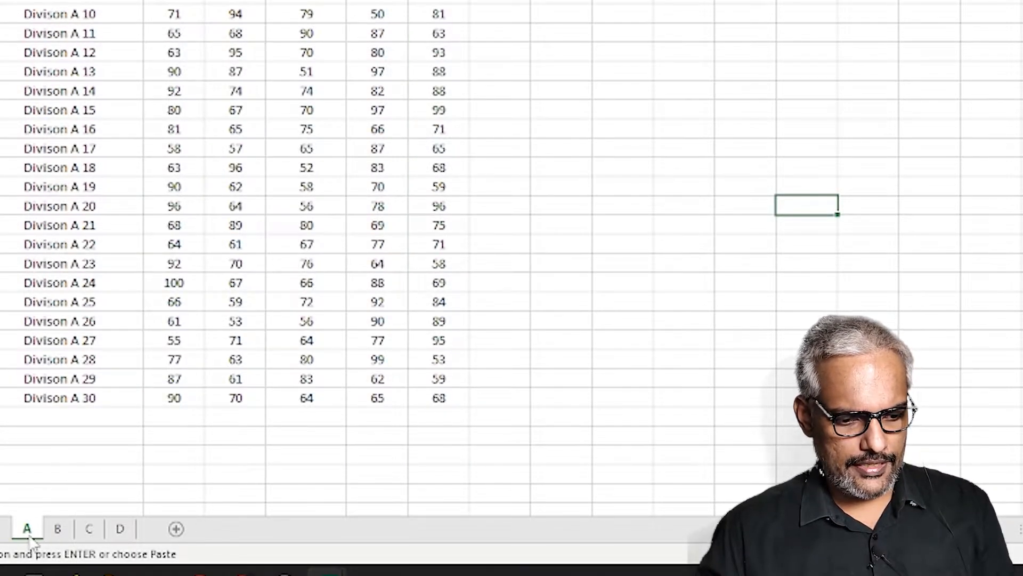
# - Examine the roll number, name and subject columns on sheet A and compare the table layout on sheets B, C and D
pyautogui.click(277, 262)
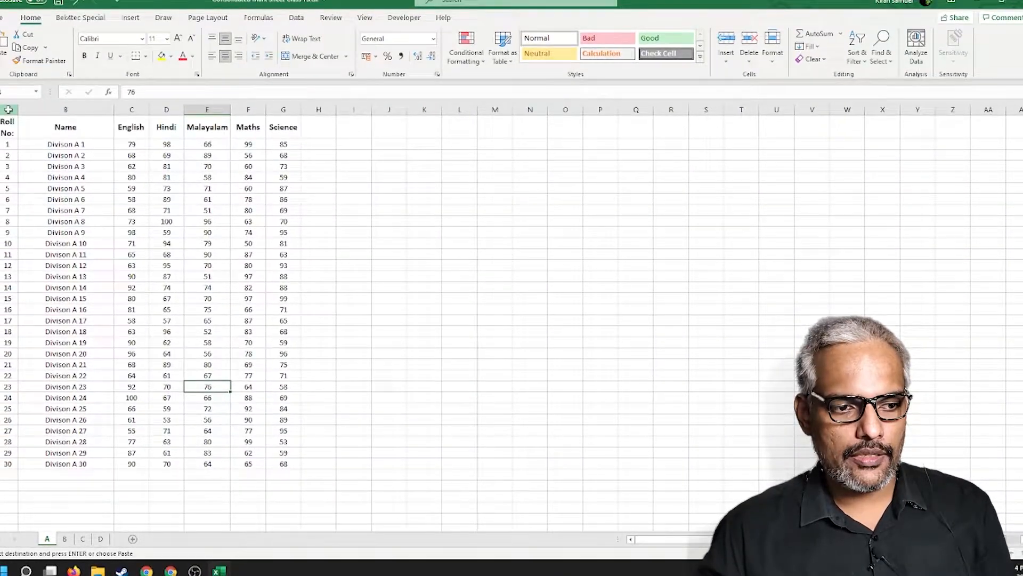
pyautogui.moveTo(9, 109)
pyautogui.mouseDown()
pyautogui.moveTo(58, 110)
pyautogui.moveTo(8, 110)
pyautogui.mouseUp()
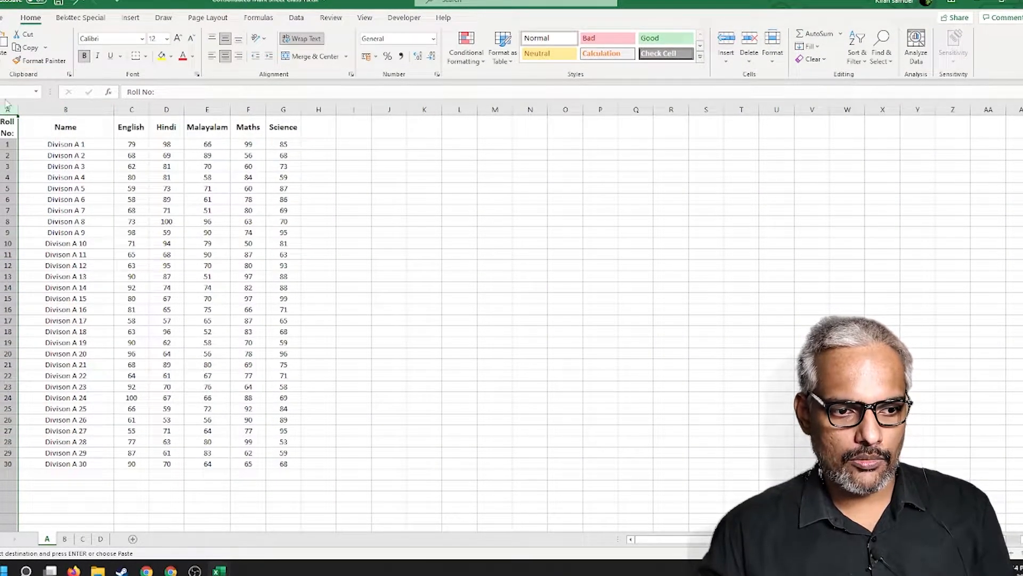
pyautogui.click(70, 111)
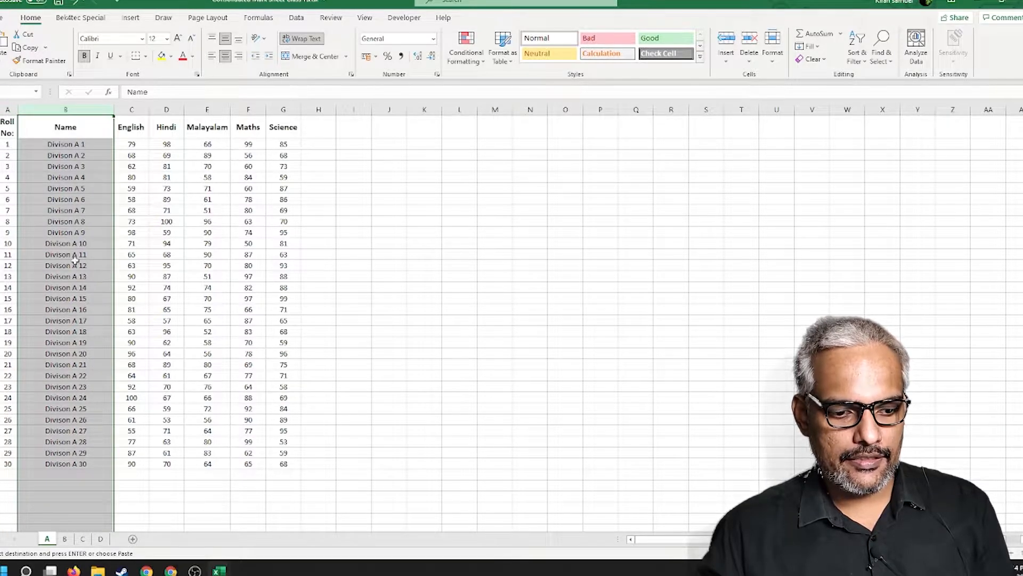
pyautogui.click(133, 109)
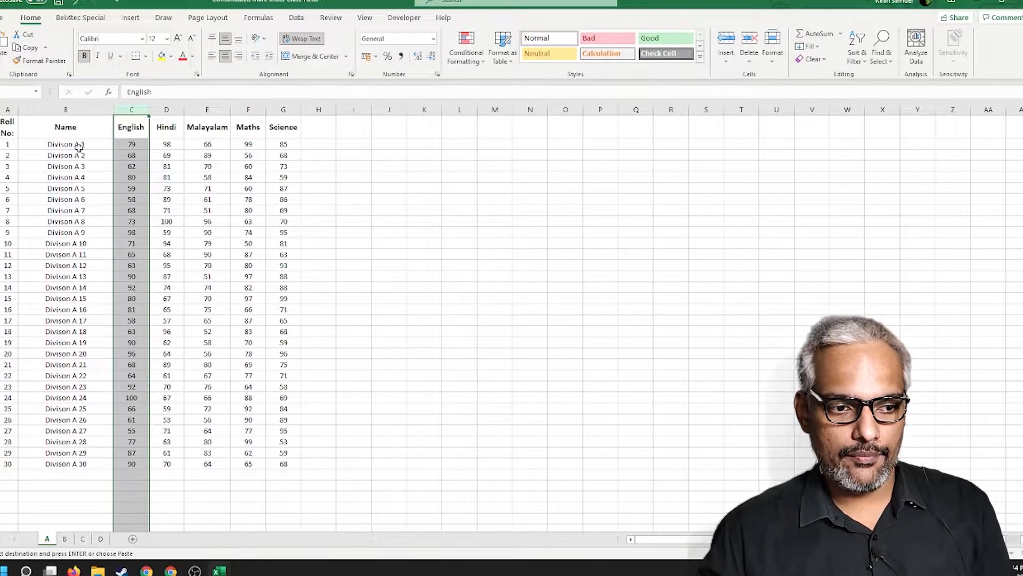
pyautogui.moveTo(7, 109); pyautogui.dragTo(283, 109)
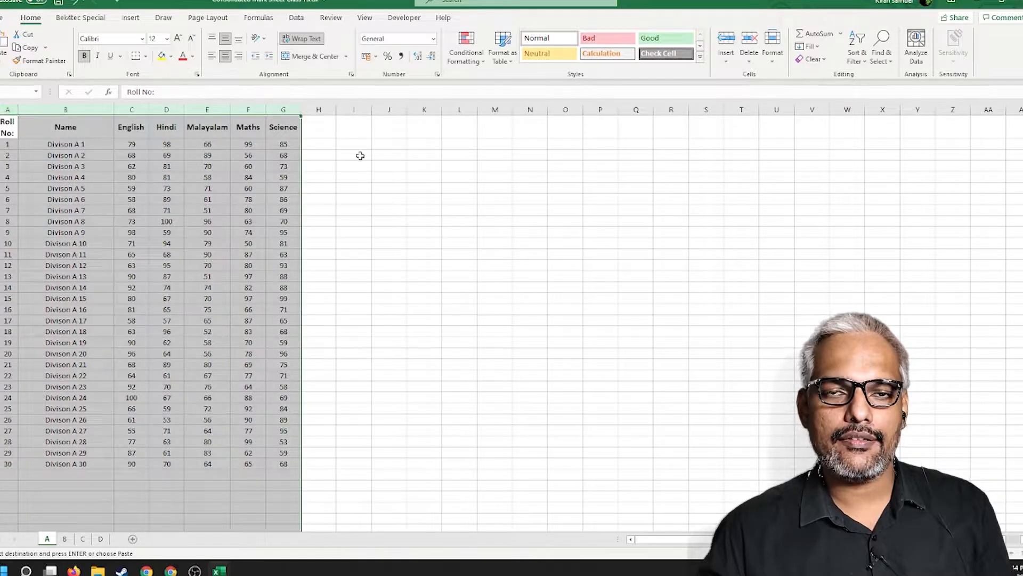
pyautogui.click(361, 156)
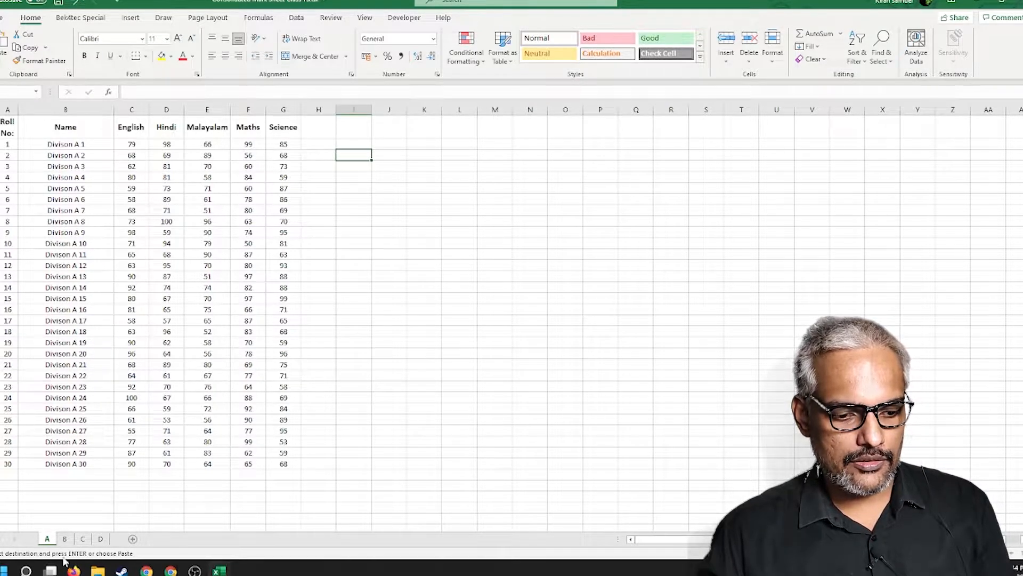
pyautogui.click(64, 539)
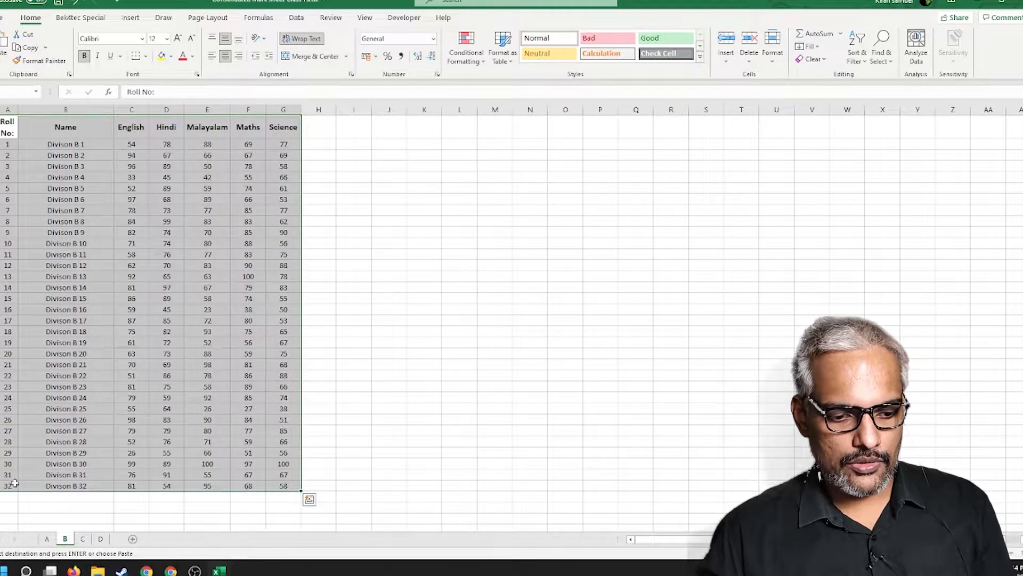
pyautogui.click(83, 539)
pyautogui.click(100, 539)
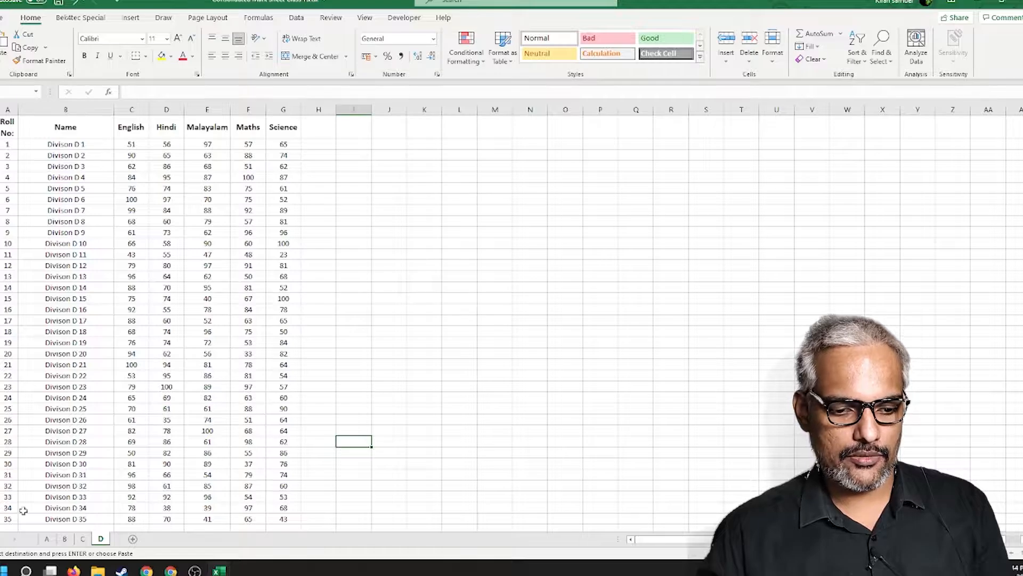
pyautogui.scroll(-2, 169, 435)
pyautogui.scroll(2, 168, 436)
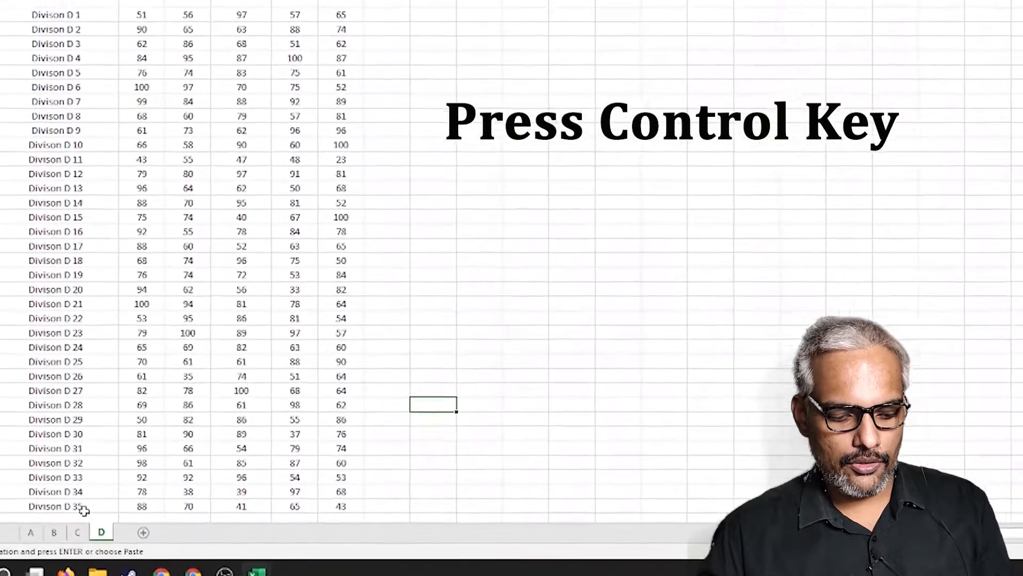
# - Group sheets A, B and C with sheet D so that edits apply to all four sheets
pyautogui.keyDown('ctrl'); pyautogui.click(78, 531); pyautogui.keyUp('ctrl')
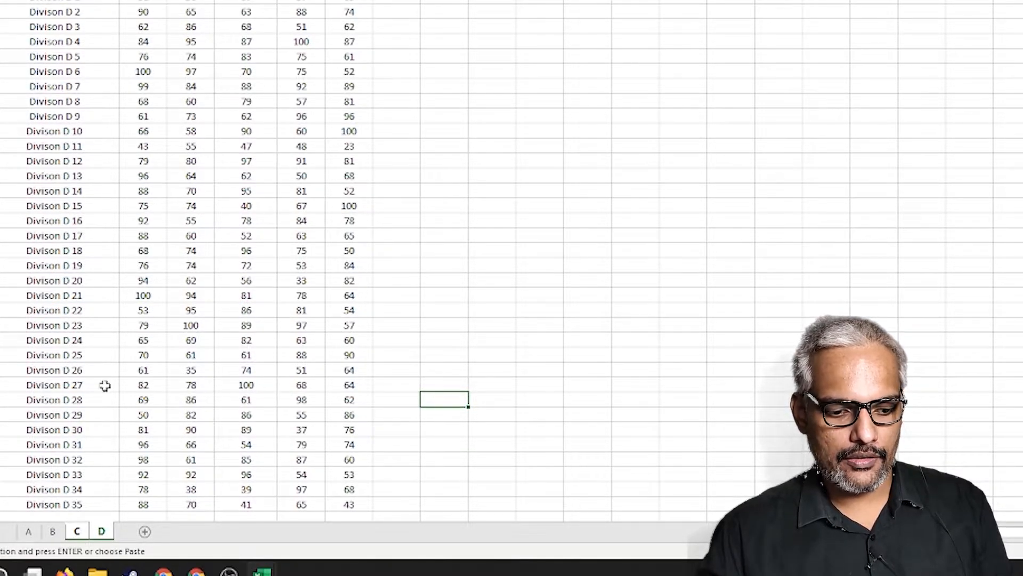
pyautogui.keyDown('ctrl'); pyautogui.click(53, 531); pyautogui.keyUp('ctrl')
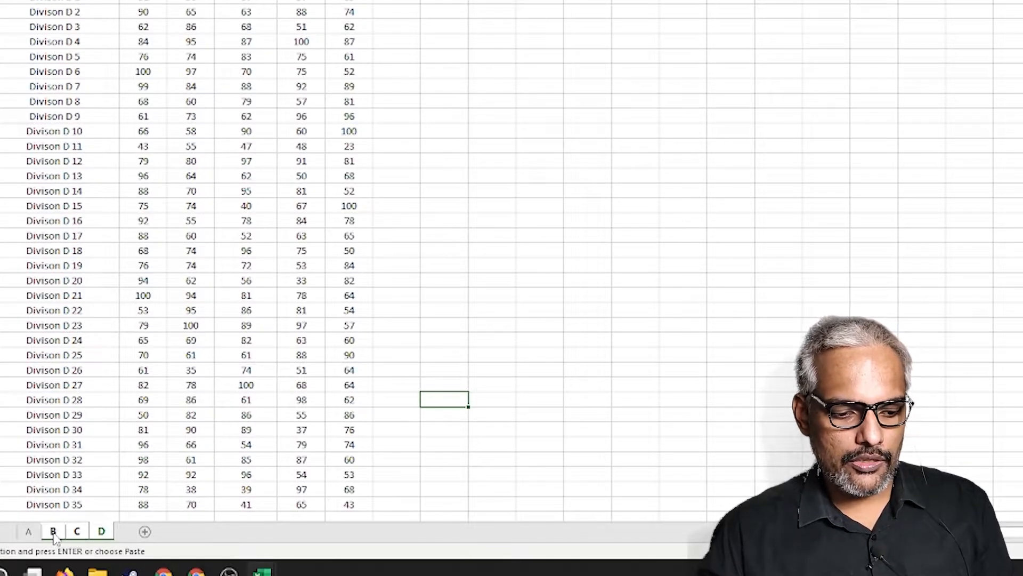
pyautogui.keyDown('ctrl'); pyautogui.click(29, 531); pyautogui.keyUp('ctrl')
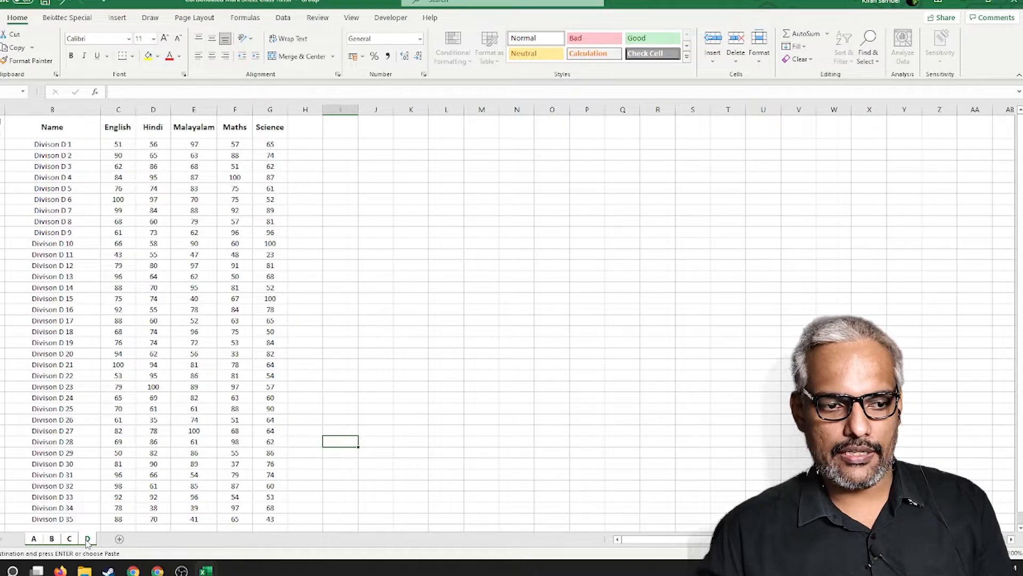
# - Insert four blank rows above the table's header row on the grouped sheets
pyautogui.rightClick(2, 118)
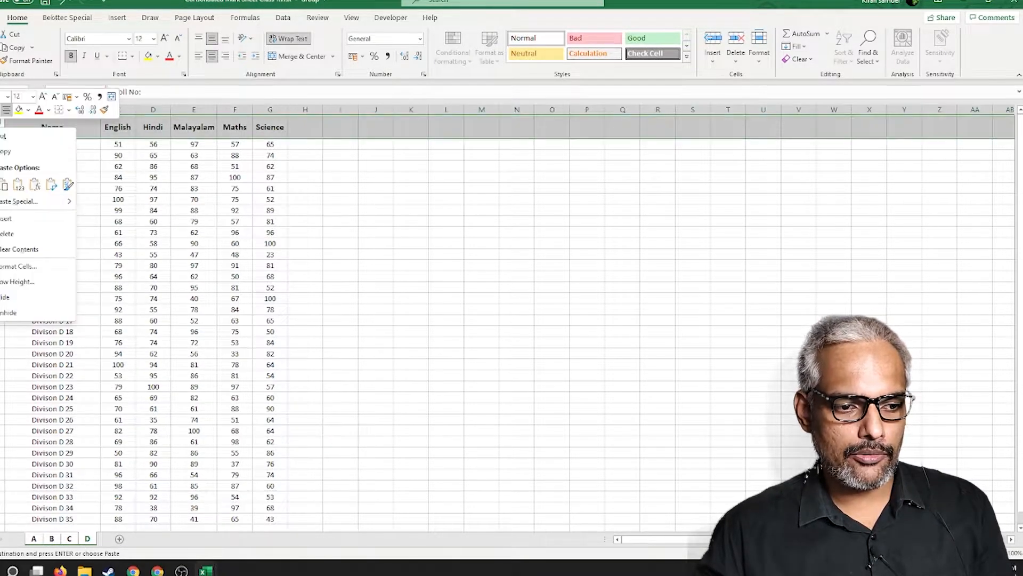
pyautogui.click(18, 221)
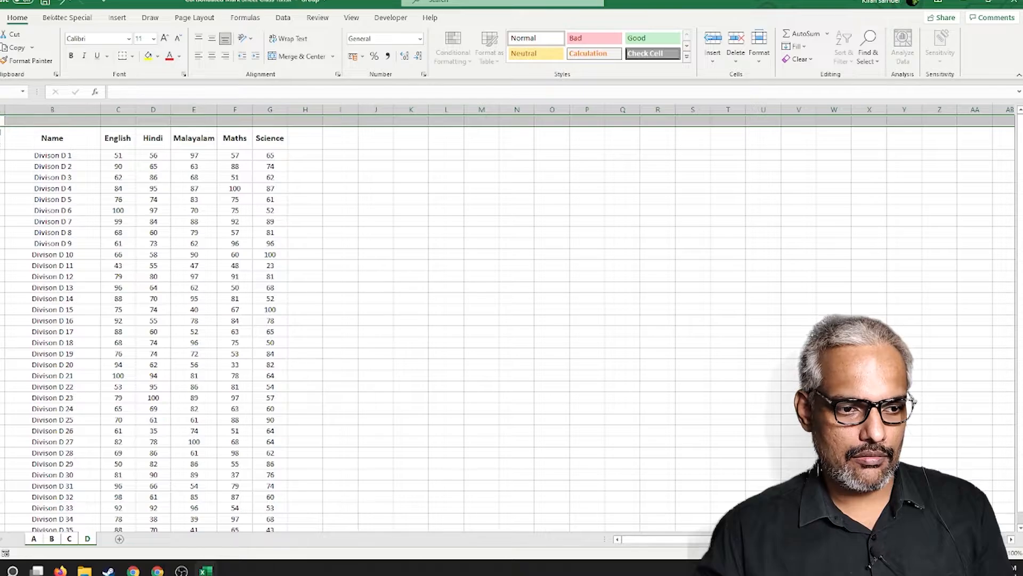
pyautogui.rightClick(2, 120)
pyautogui.click(18, 212)
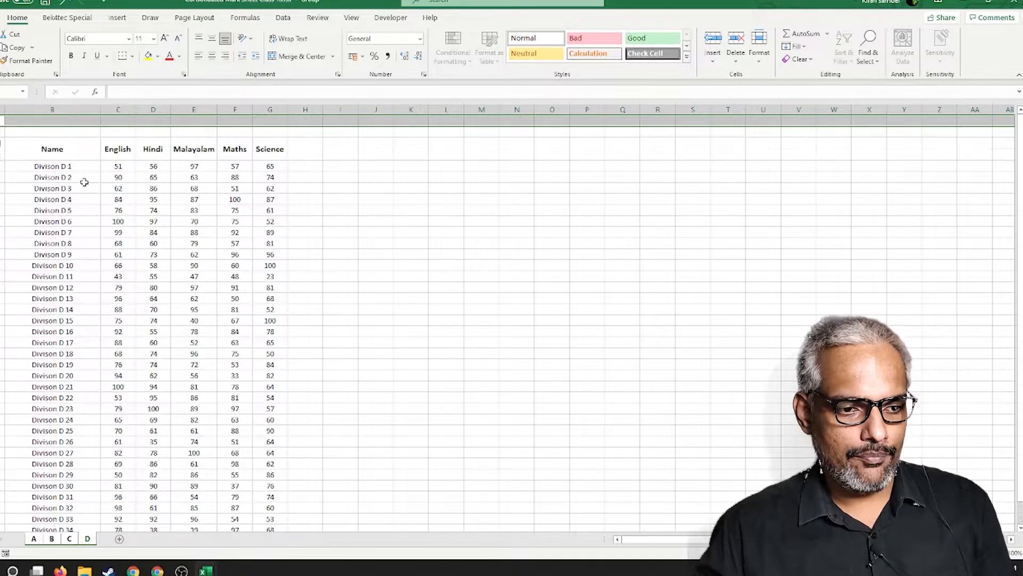
pyautogui.rightClick(2, 119)
pyautogui.click(18, 216)
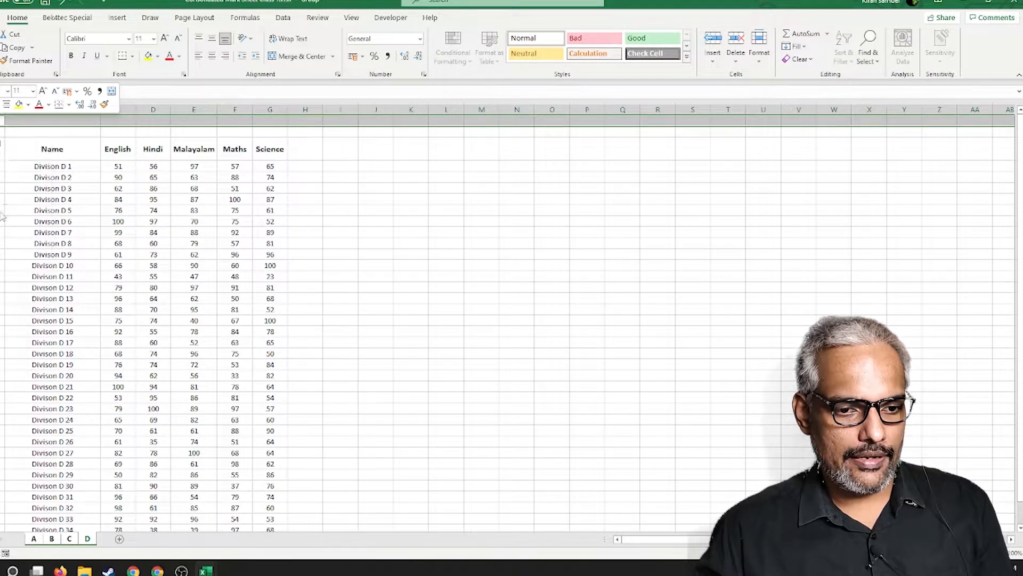
pyautogui.rightClick(2, 120)
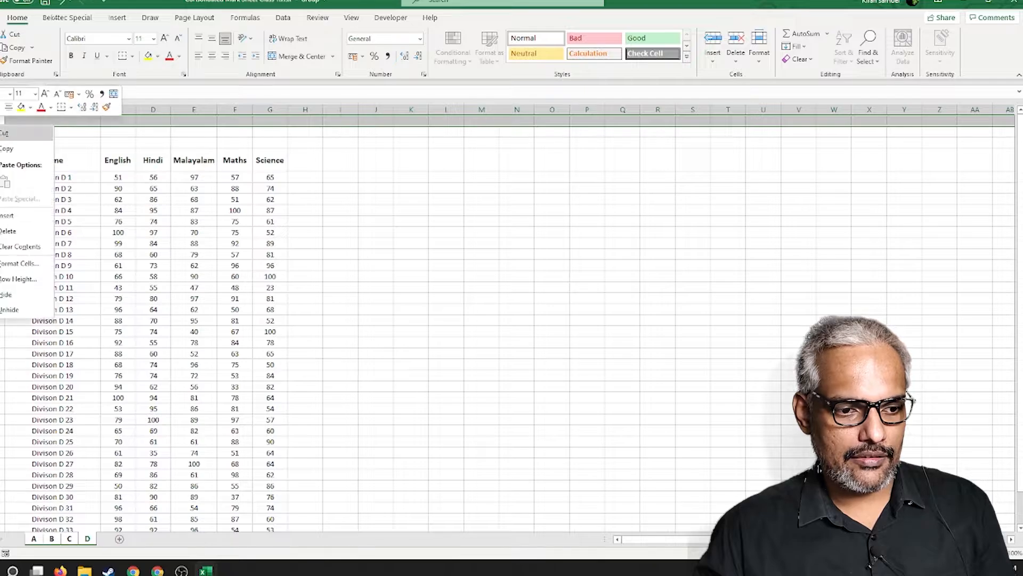
pyautogui.click(18, 216)
pyautogui.click(375, 222)
# - Enter the headings "Bek4tec School" in A1, "Division" in A2 and "Final Mark Sheet" in A3 on the grouped sheets
pyautogui.click(3, 121)
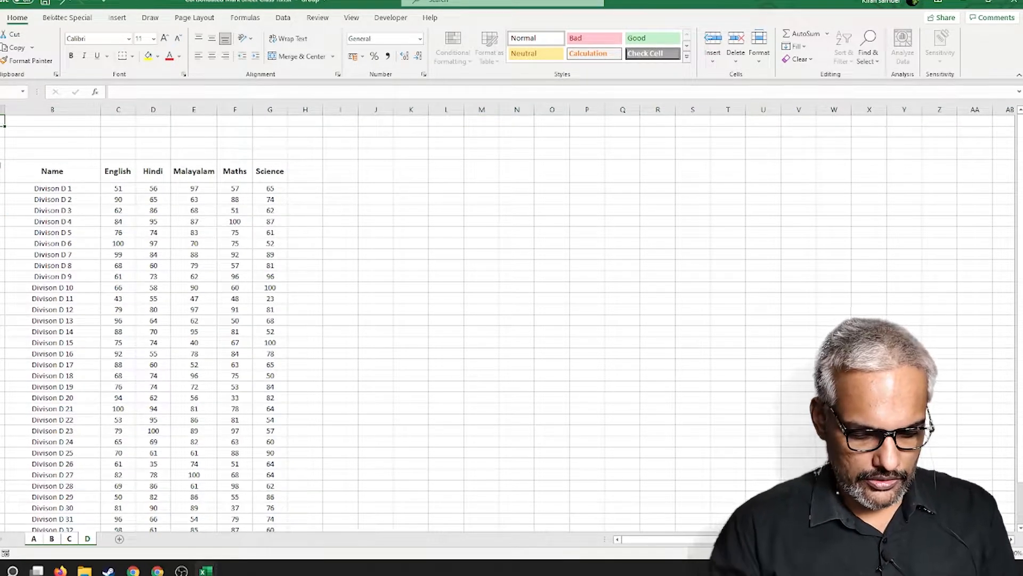
pyautogui.write('Bek')
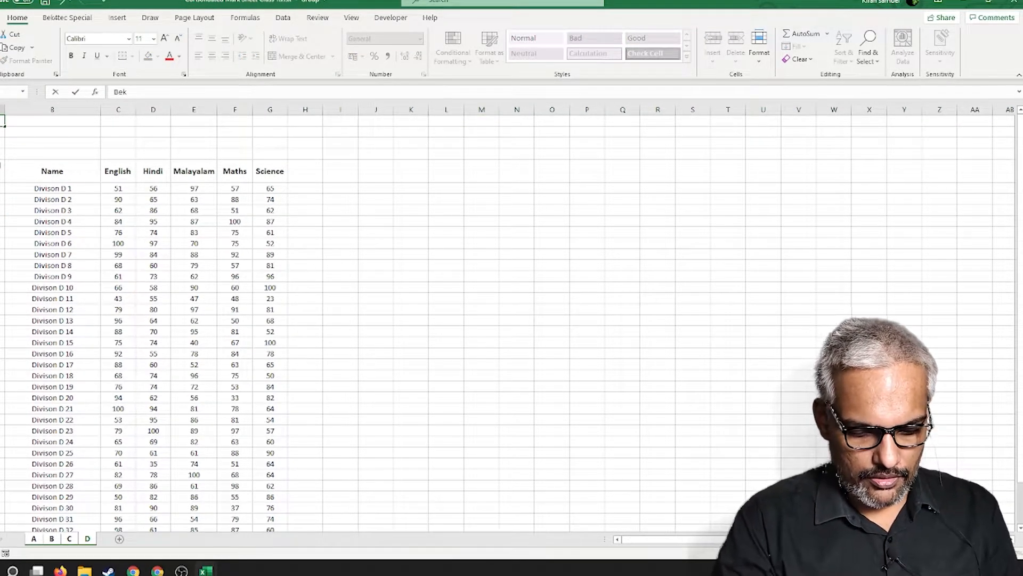
pyautogui.write('4tec School')
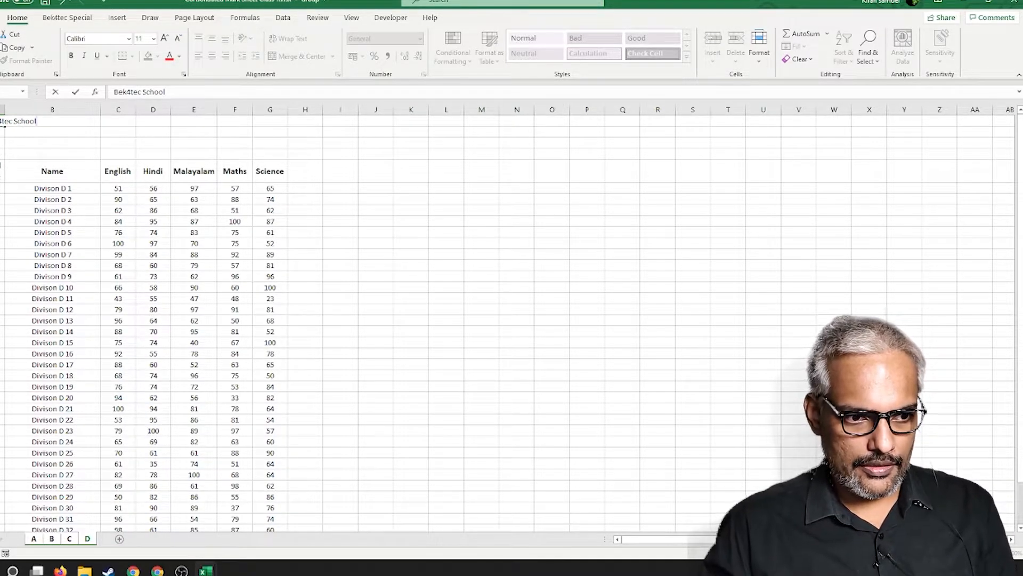
pyautogui.press('Return')
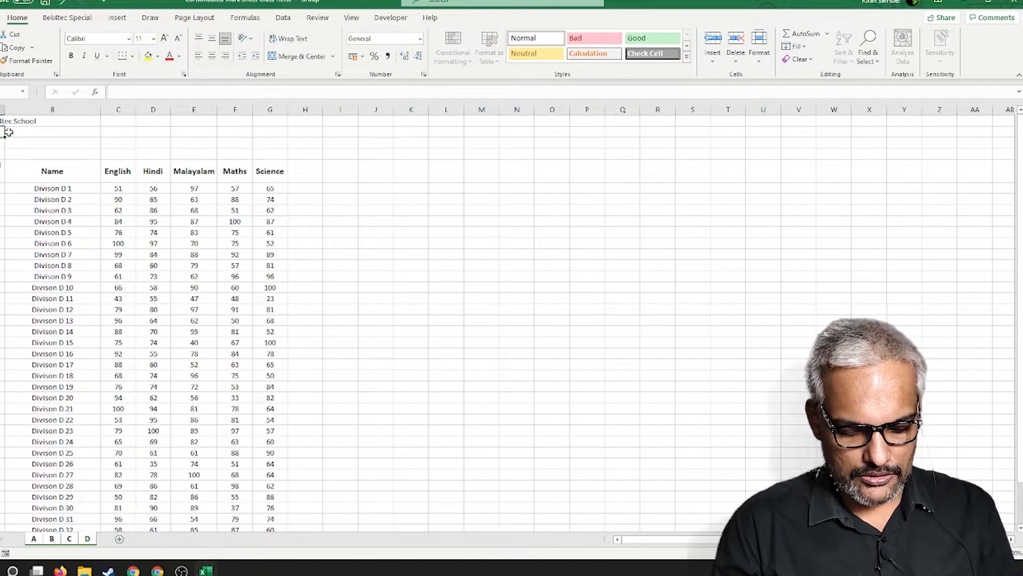
pyautogui.write('Division')
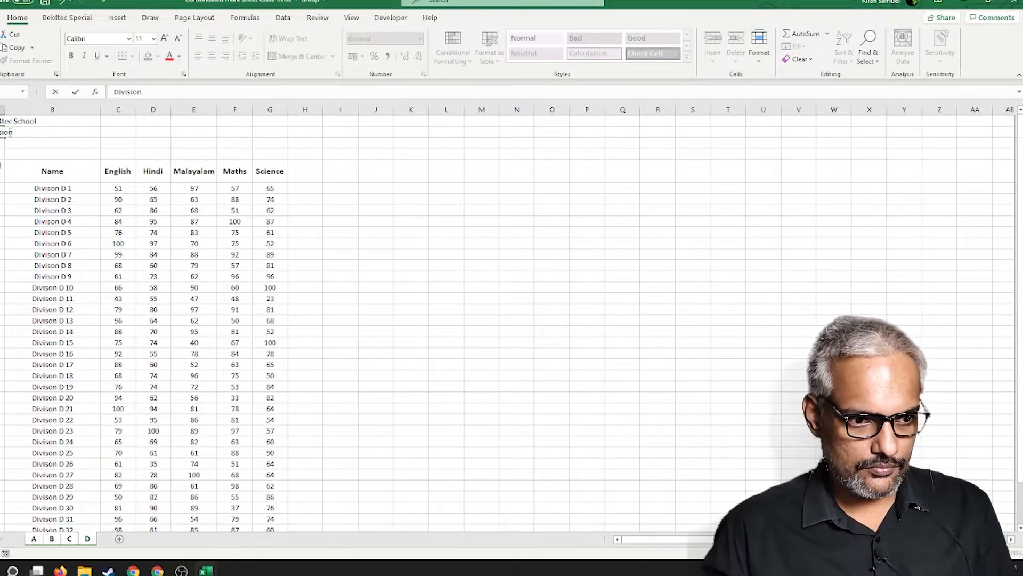
pyautogui.press('Return')
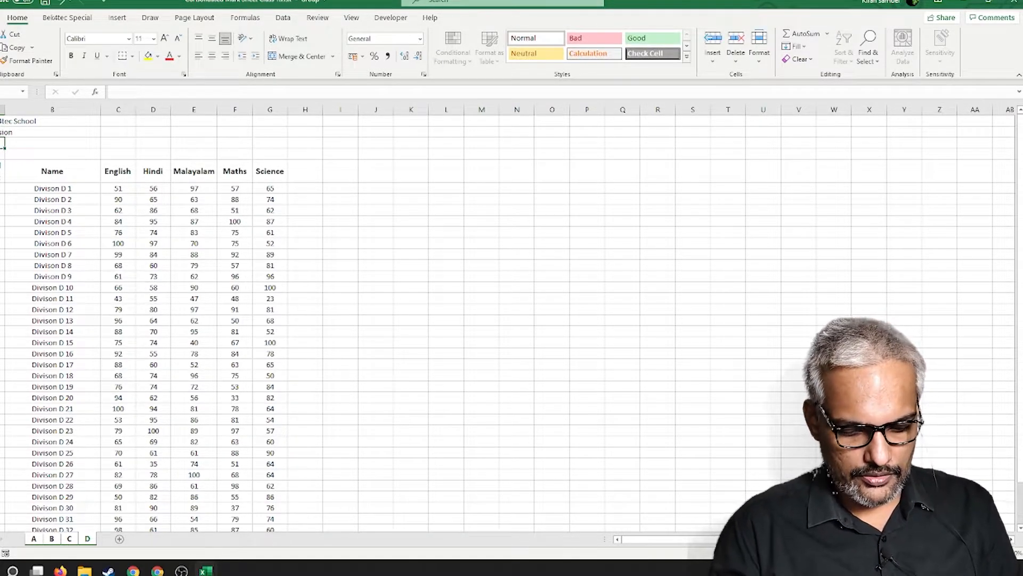
pyautogui.write('Final Mark Sheet')
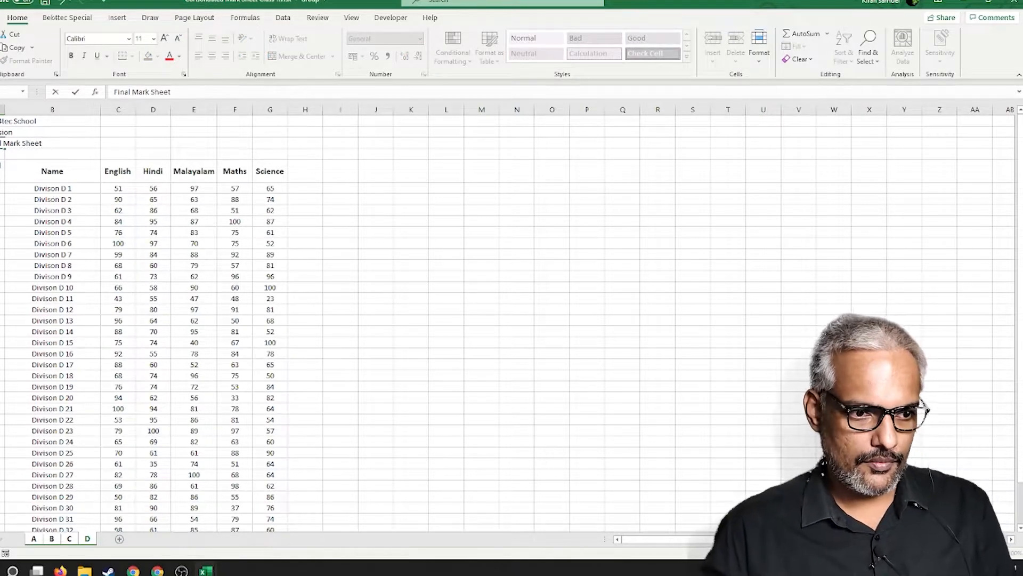
pyautogui.press('Return')
# - Enter "Class 1" in cell E2, above the Malayalam column, on the grouped sheets
pyautogui.click(28, 135)
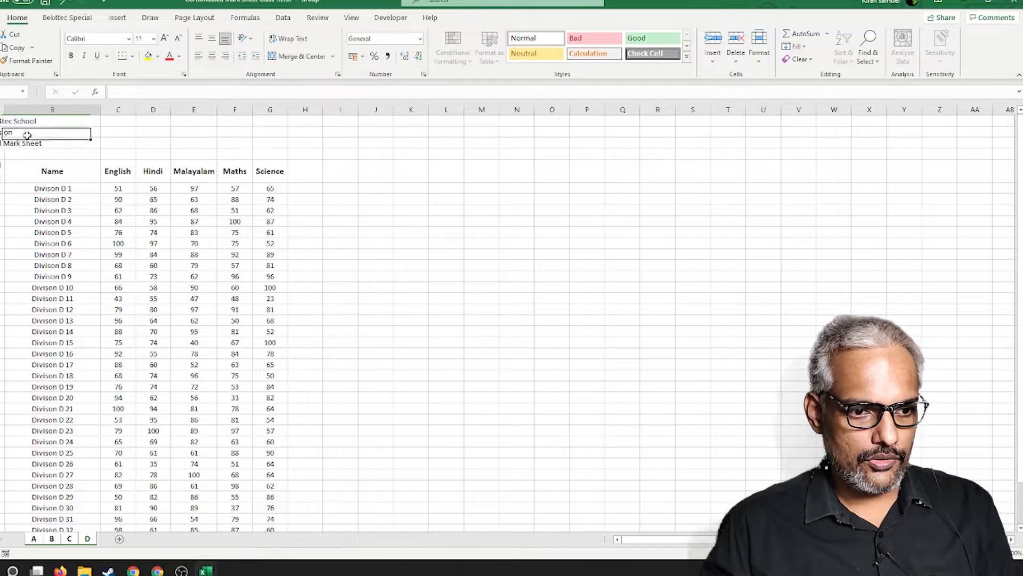
pyautogui.click(129, 133)
pyautogui.click(200, 132)
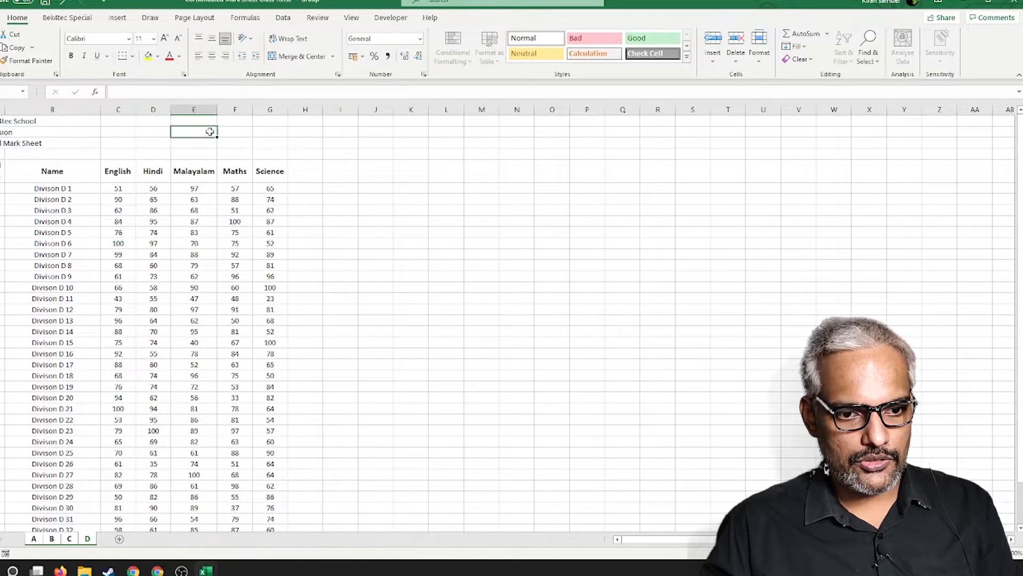
pyautogui.write('Class 1')
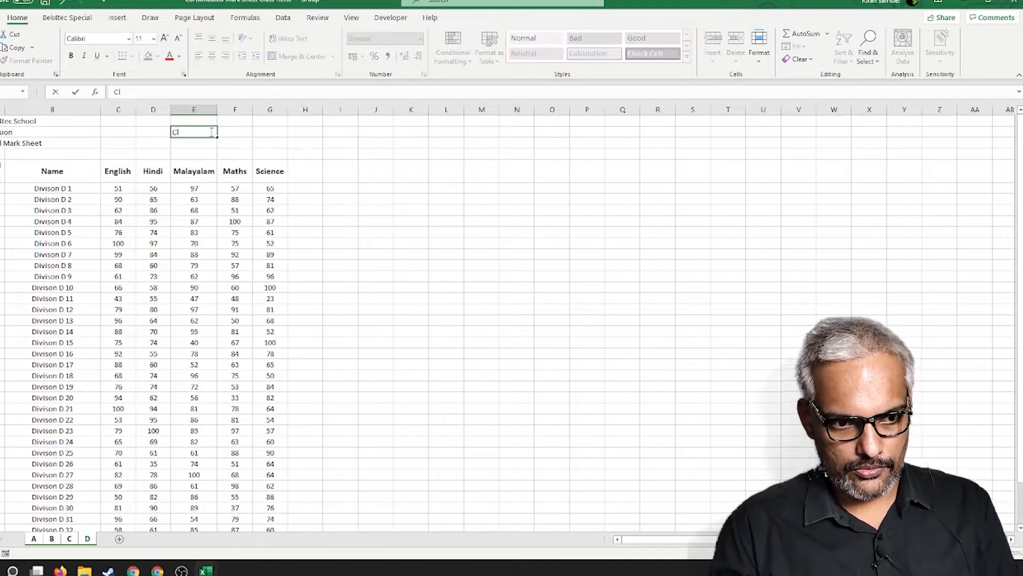
pyautogui.click(386, 231)
# - Delete the blank row 4 above the table's header row on the grouped sheets
pyautogui.rightClick(1, 154)
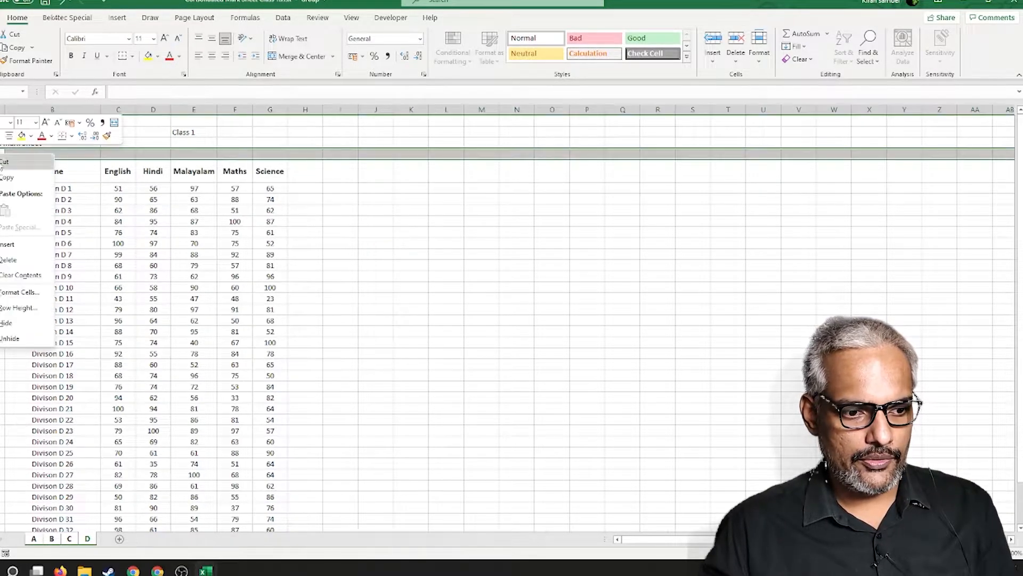
pyautogui.click(6, 260)
pyautogui.click(375, 210)
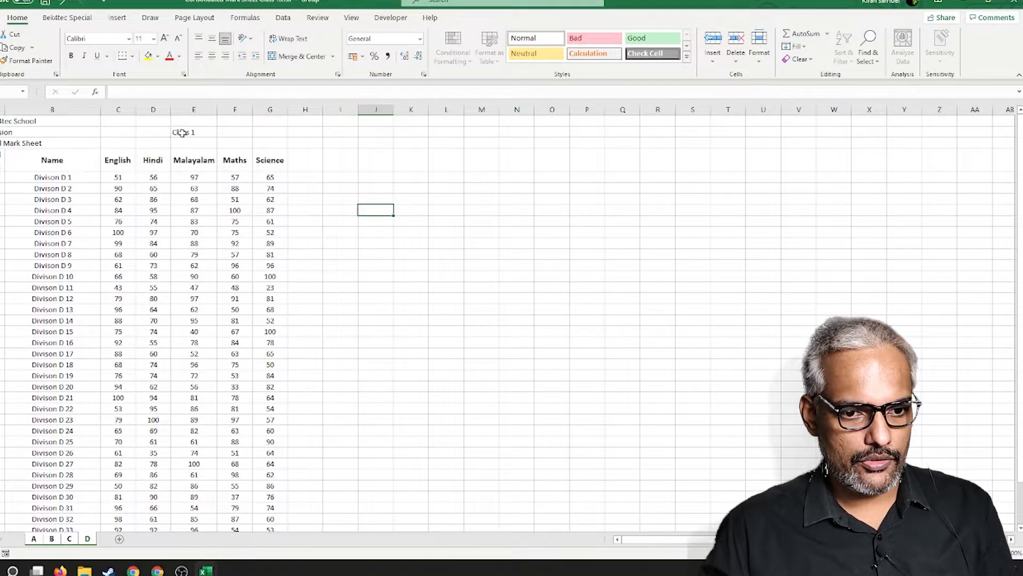
# - Add the column headers "Total Marks" in H4 and "Rank" in I4 beside Science on the grouped sheets
pyautogui.click(304, 151)
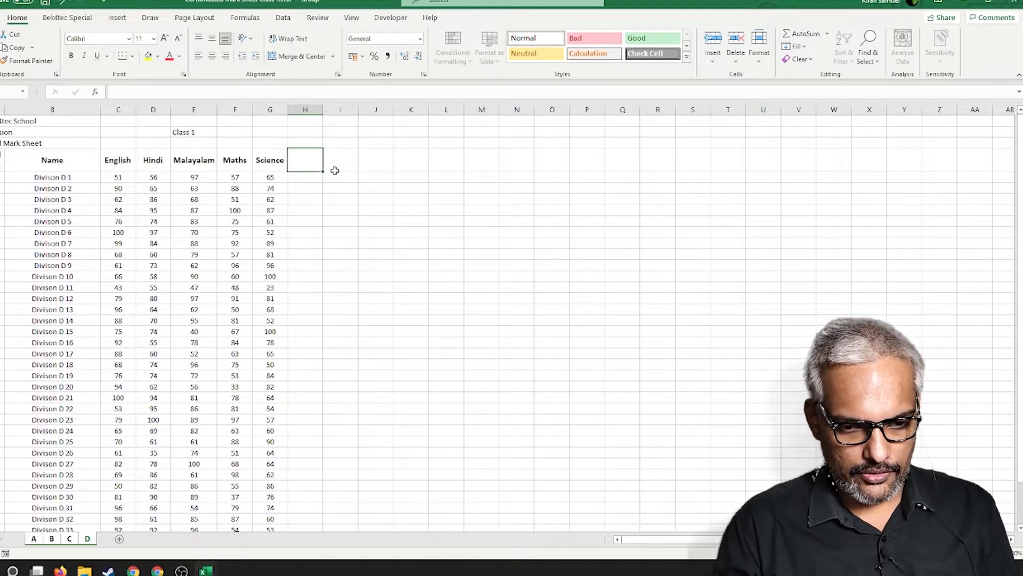
pyautogui.write('Tota')
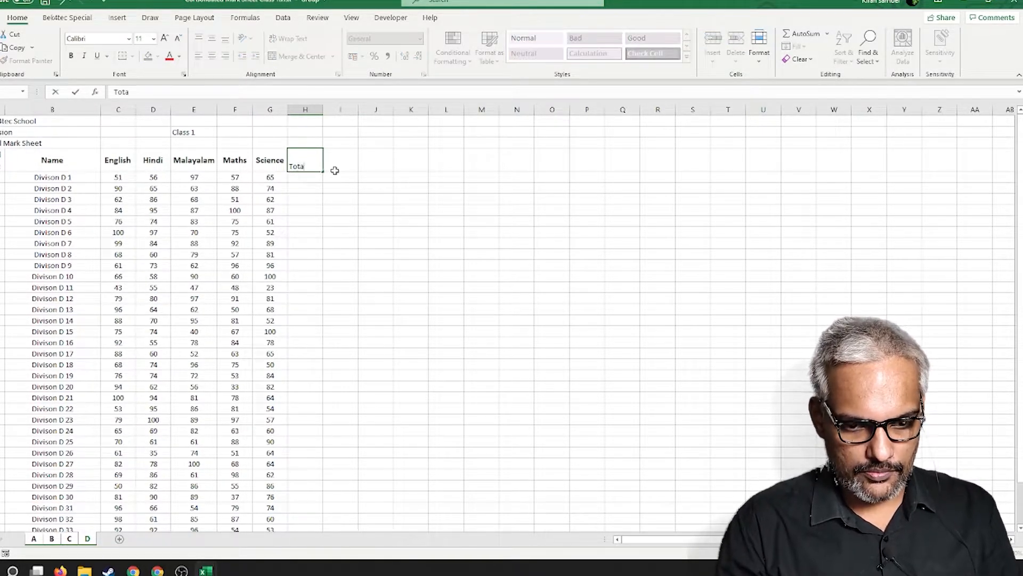
pyautogui.write('l Marks')
pyautogui.click(336, 172)
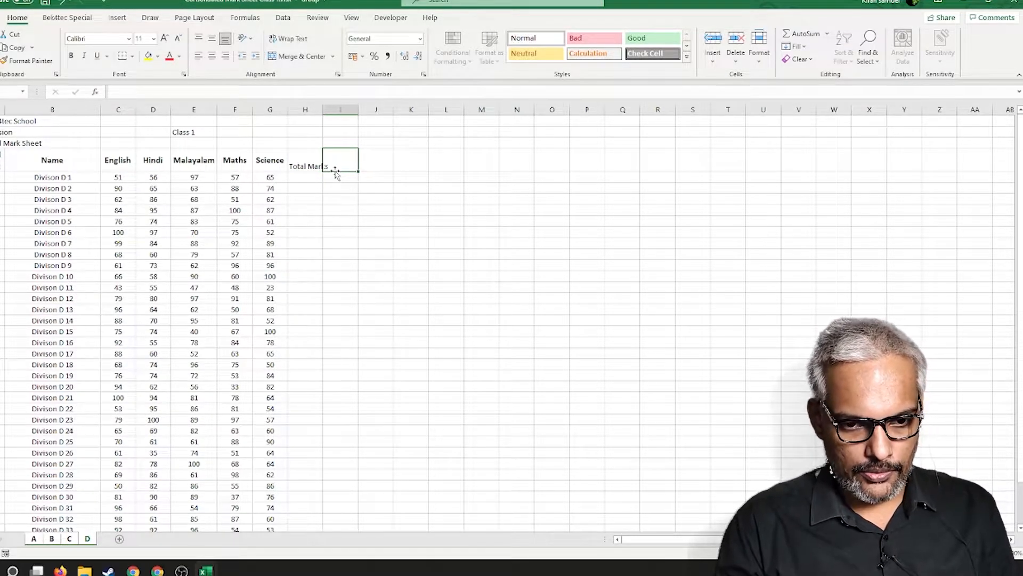
pyautogui.write('Rank')
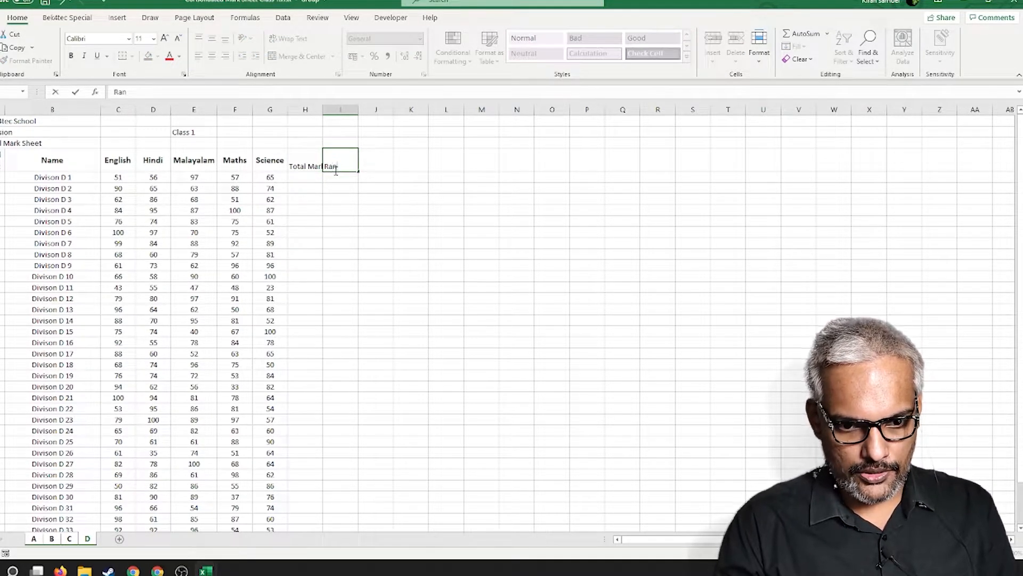
pyautogui.click(337, 191)
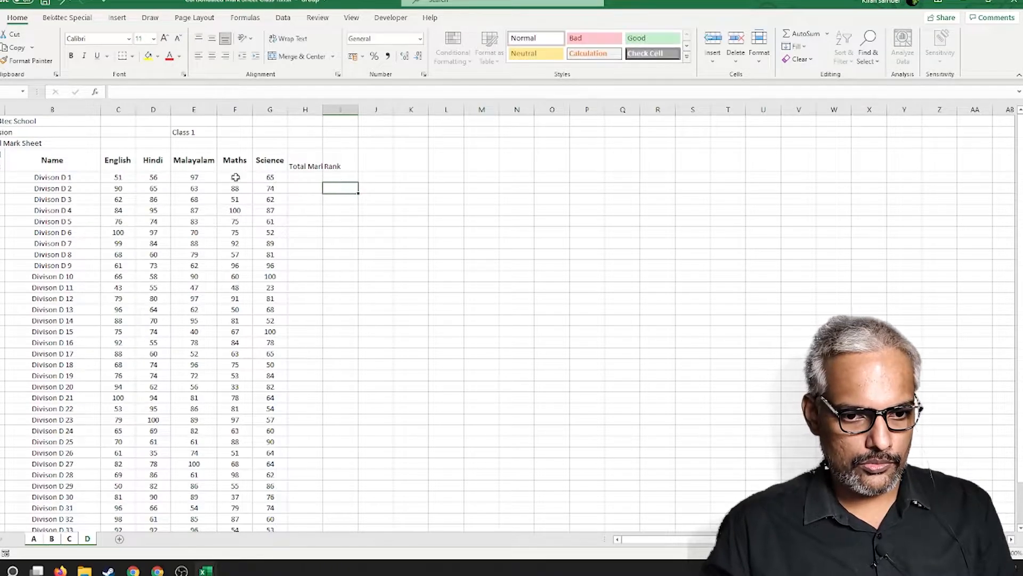
# - Copy the Science header's formatting onto the Total Marks and Rank headers
pyautogui.click(268, 163)
pyautogui.click(29, 60)
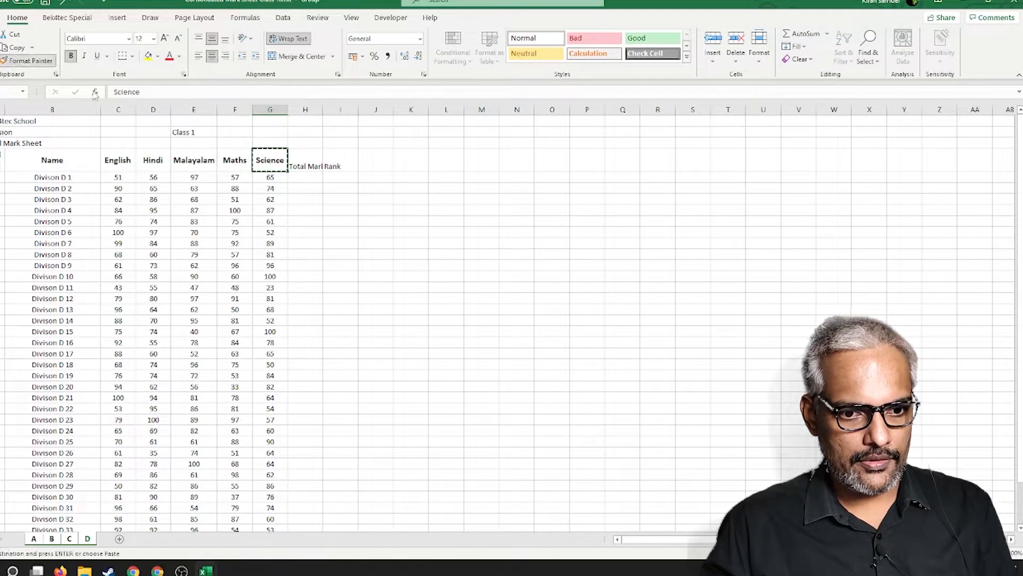
pyautogui.moveTo(303, 160); pyautogui.dragTo(339, 161)
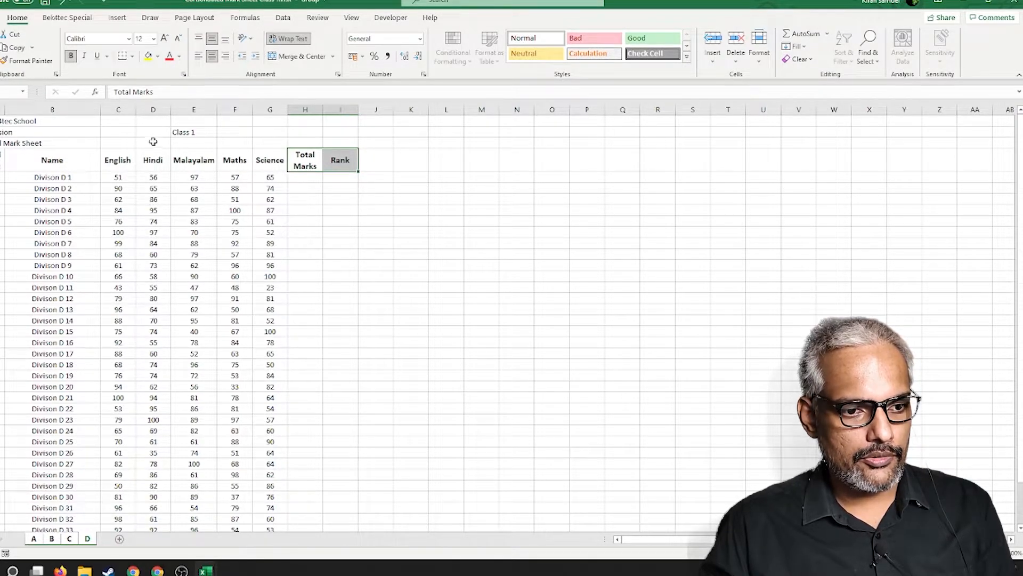
# - Merge and center "Bek4tec School" across A1:I1, "Class 1" across E2:I2 and "Final Mark Sheet" across A3:I3
pyautogui.moveTo(343, 119); pyautogui.dragTo(3, 111)
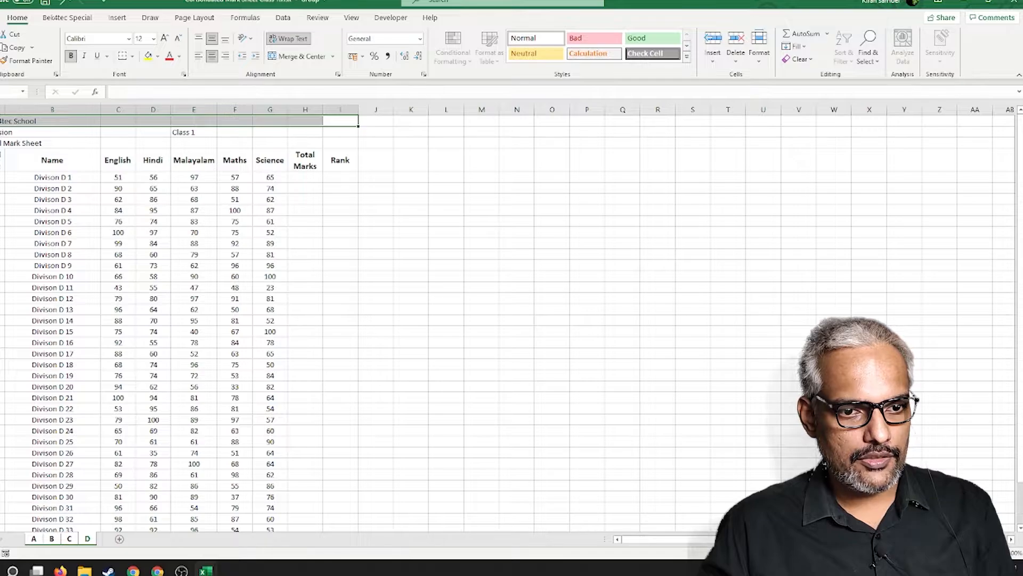
pyautogui.click(297, 56)
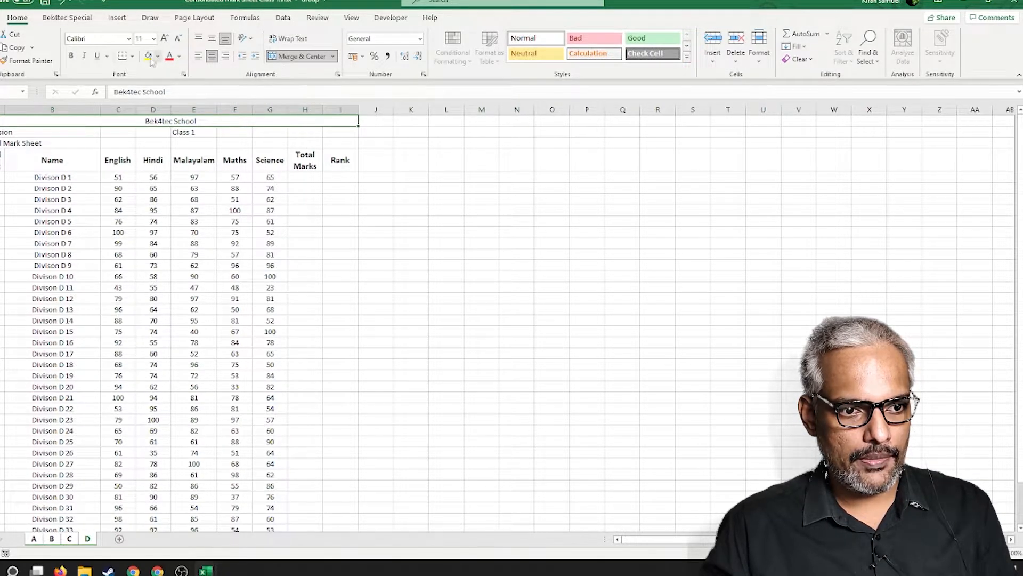
pyautogui.click(29, 60)
pyautogui.moveTo(17, 138)
pyautogui.mouseDown()
pyautogui.moveTo(349, 140)
pyautogui.moveTo(126, 133)
pyautogui.mouseUp()
pyautogui.click(296, 56)
pyautogui.click(296, 57)
# - Merge and center "Division" across A2:B2, and merge the empty cells C2:D2 beside it
pyautogui.click(82, 136)
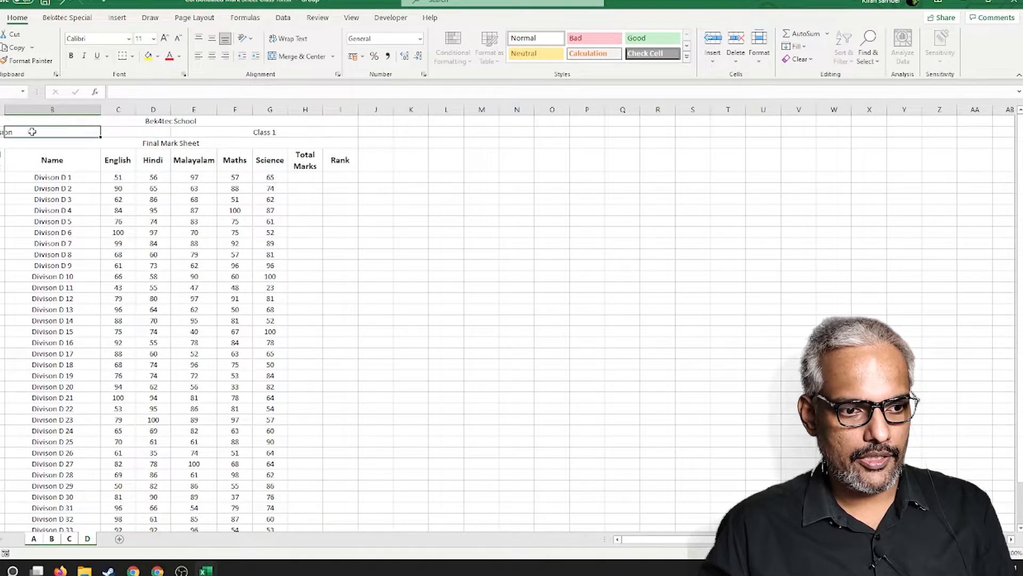
pyautogui.click(212, 56)
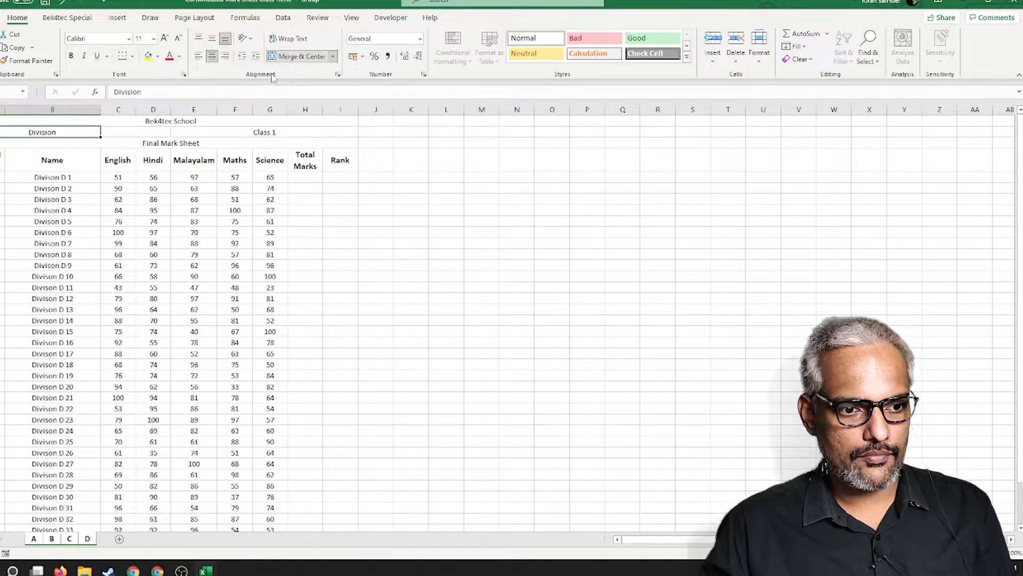
pyautogui.click(221, 274)
pyautogui.click(123, 136)
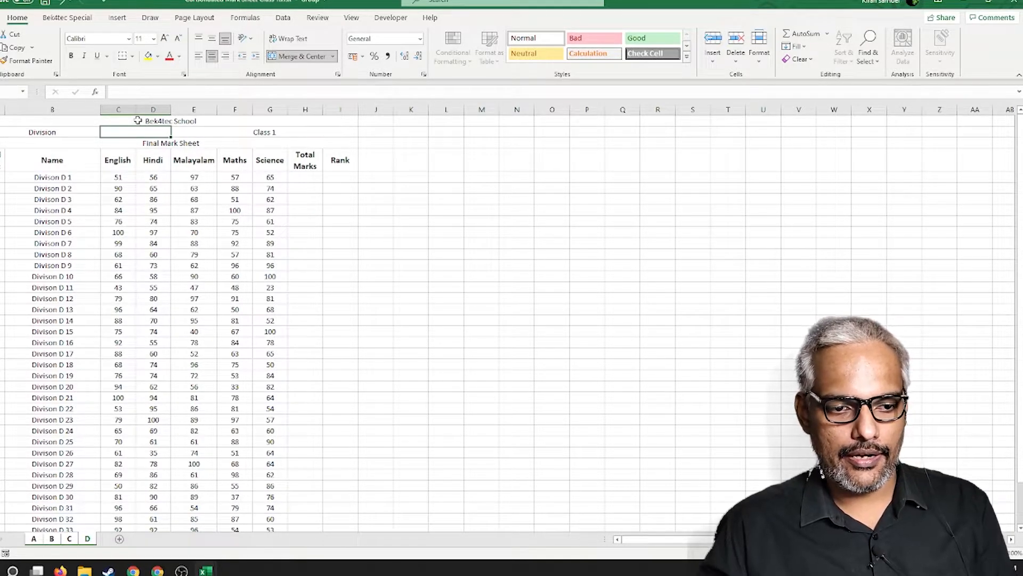
# - Set the text in the three heading rows to font size 18 and bold
pyautogui.moveTo(137, 120); pyautogui.dragTo(142, 143)
pyautogui.click(163, 38)
pyautogui.click(163, 38)
pyautogui.click(164, 38)
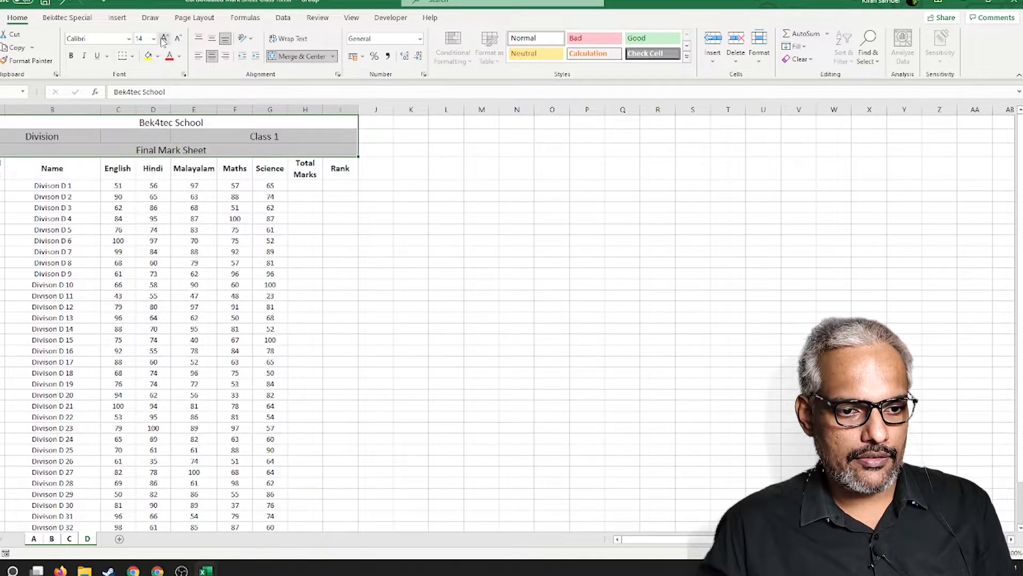
pyautogui.click(164, 38)
pyautogui.click(71, 56)
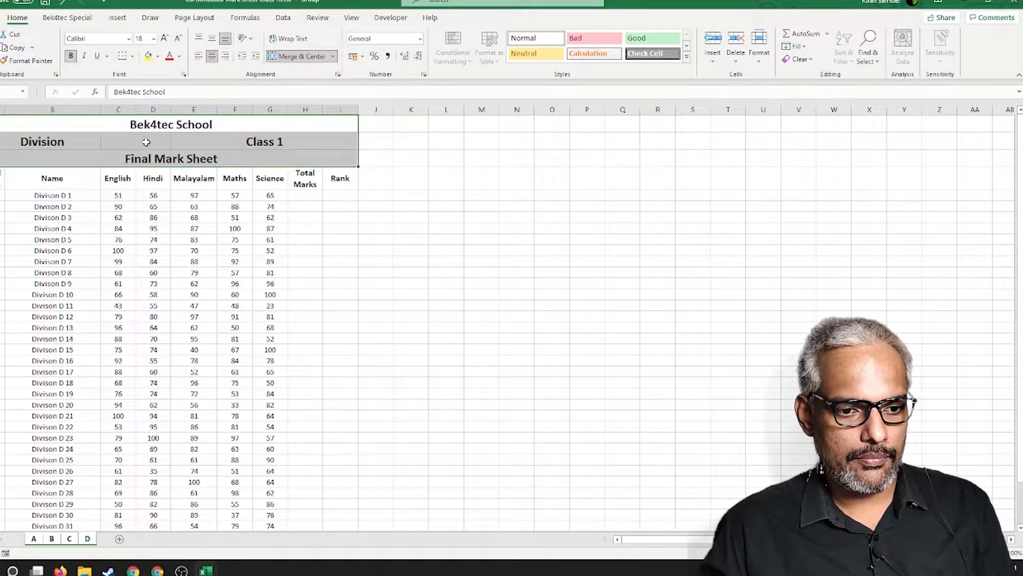
# - Underline the "Final Mark Sheet" heading in row 3
pyautogui.click(150, 159)
pyautogui.click(96, 55)
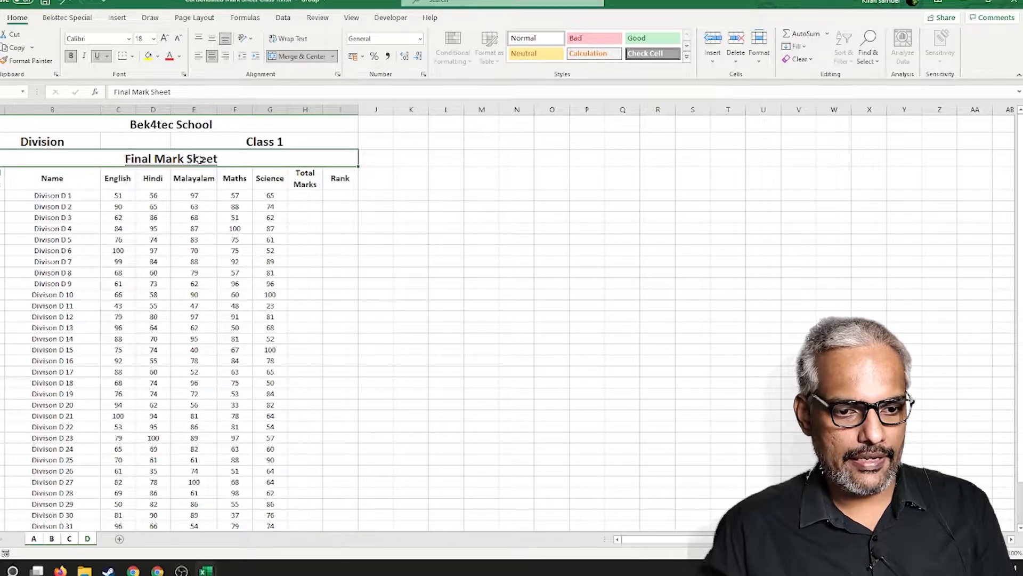
pyautogui.moveTo(68, 140); pyautogui.dragTo(235, 155)
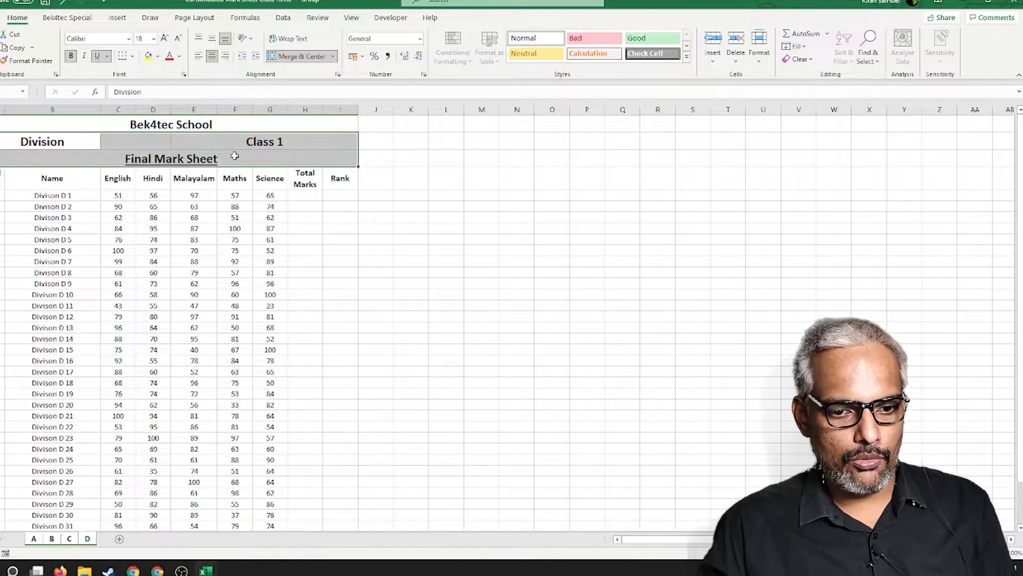
pyautogui.click(446, 283)
# - Enter a SUM formula in H5 under Total Marks that adds the first student's marks in C5:G5
pyautogui.click(303, 199)
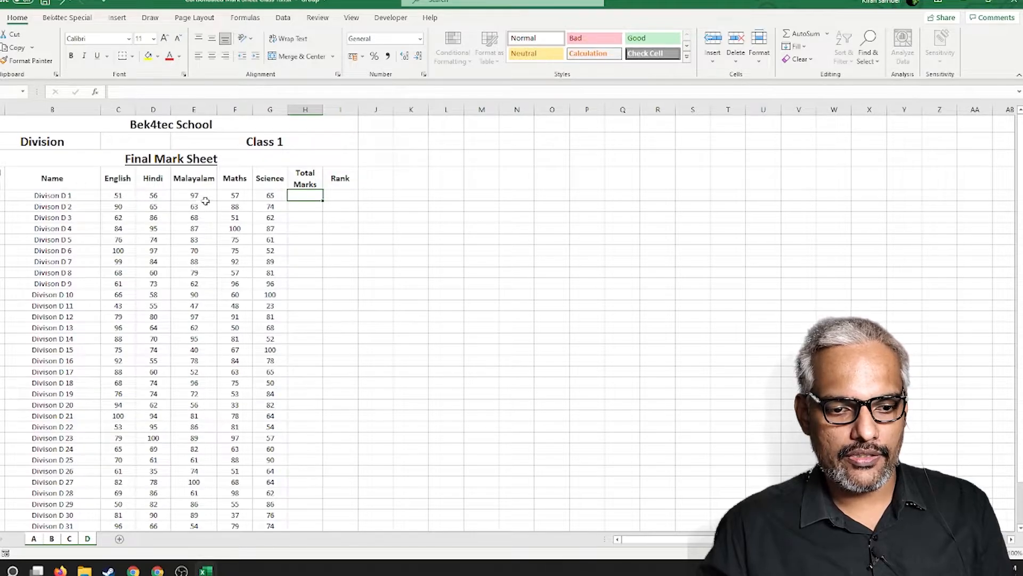
pyautogui.write('=')
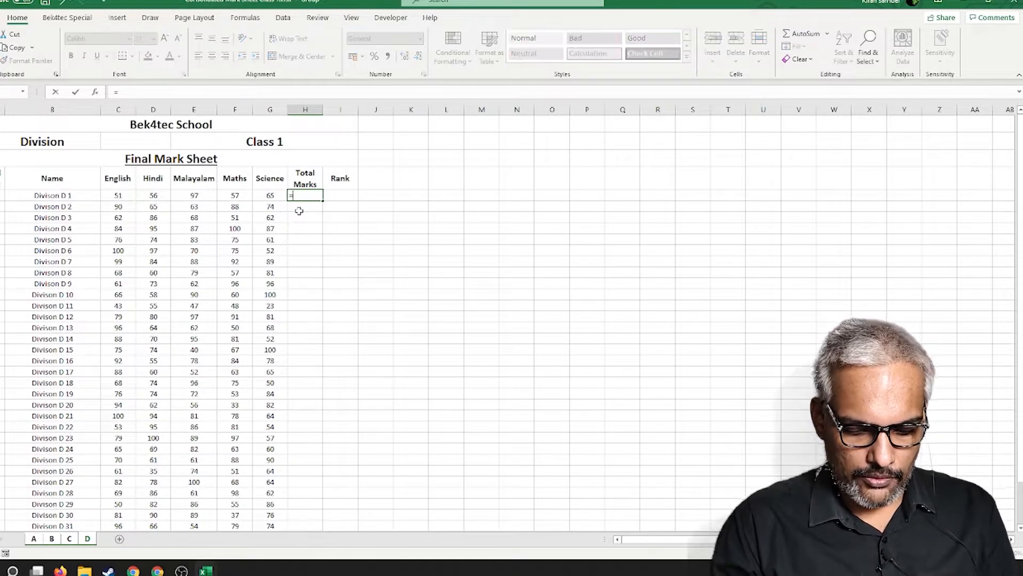
pyautogui.write('sum(')
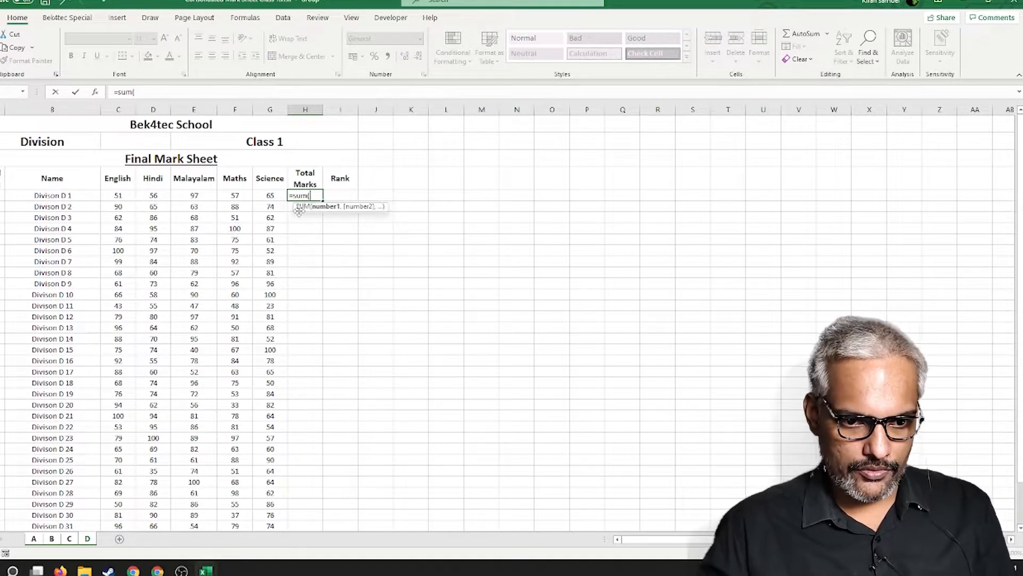
pyautogui.moveTo(262, 196); pyautogui.dragTo(114, 197)
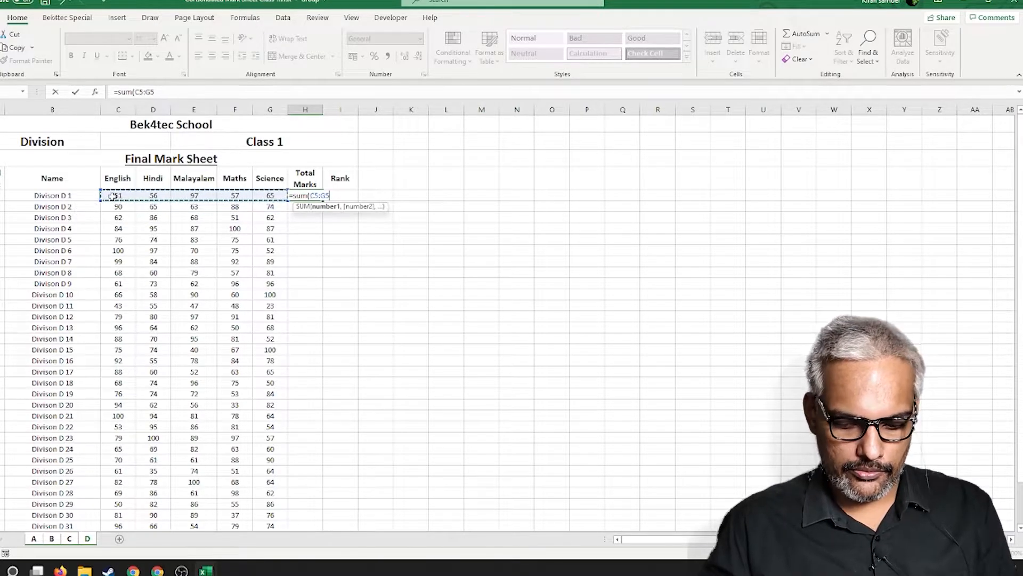
pyautogui.press('Return')
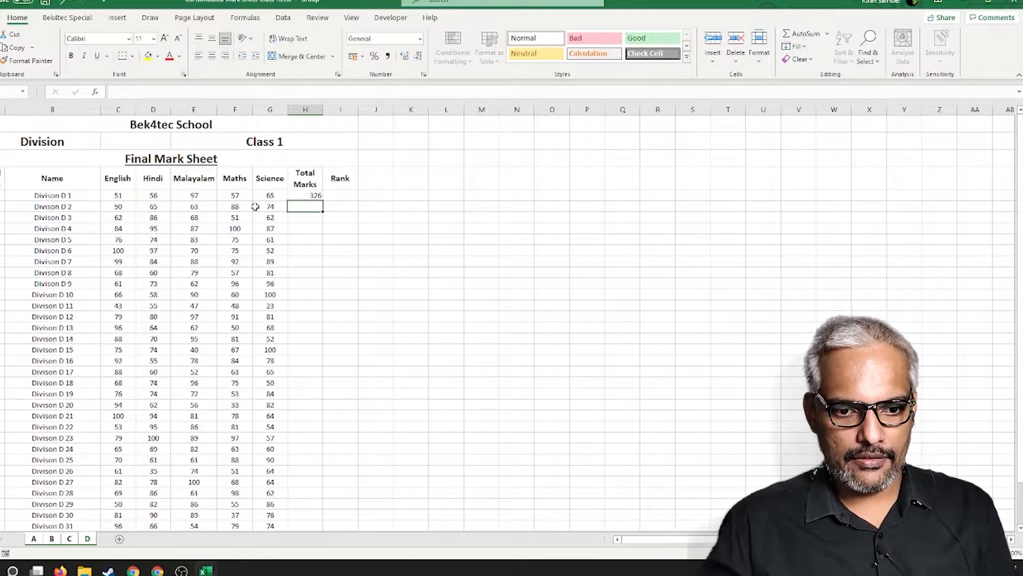
# - Fill the Total Marks formula down from H5 to H39 and center the totals
pyautogui.click(314, 196)
pyautogui.moveTo(324, 201); pyautogui.dragTo(304, 574)
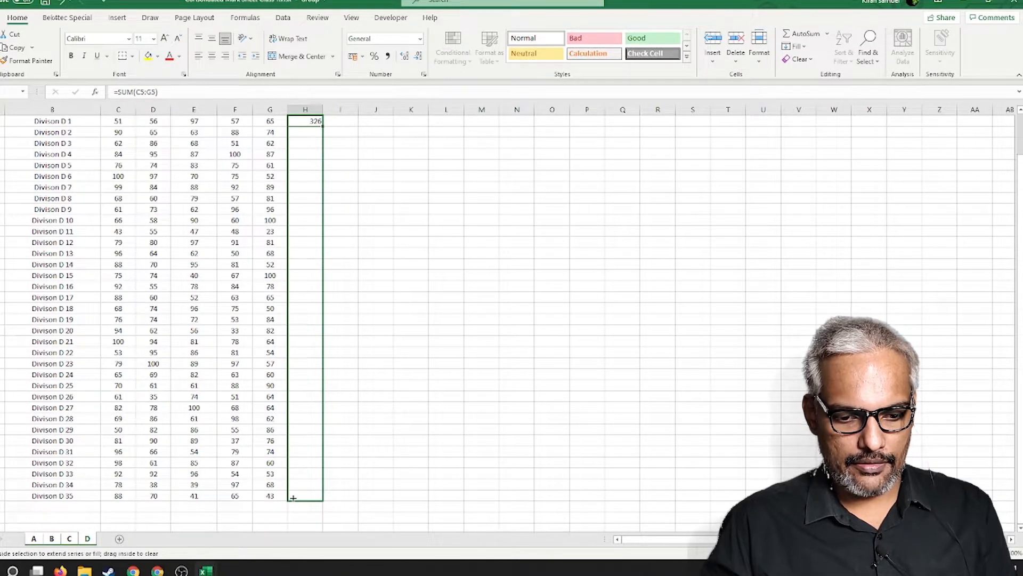
pyautogui.moveTo(293, 498); pyautogui.dragTo(293, 497)
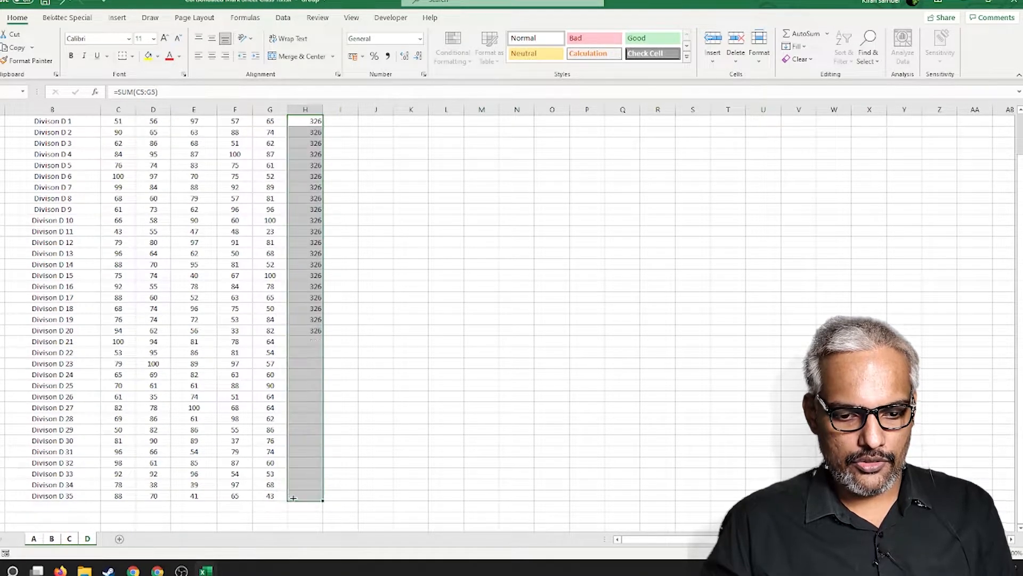
pyautogui.click(211, 56)
pyautogui.scroll(2, 273, 226)
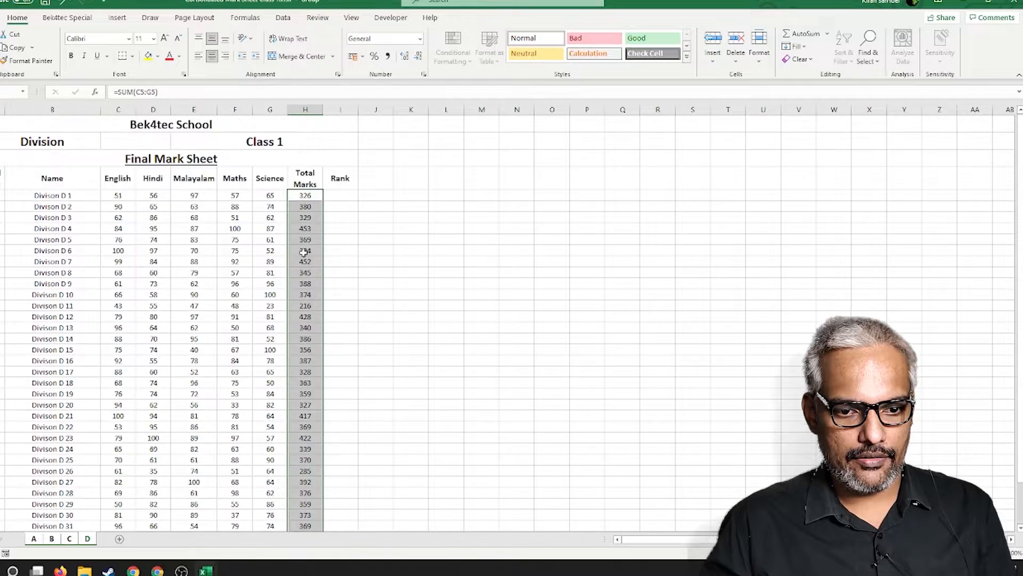
pyautogui.click(338, 196)
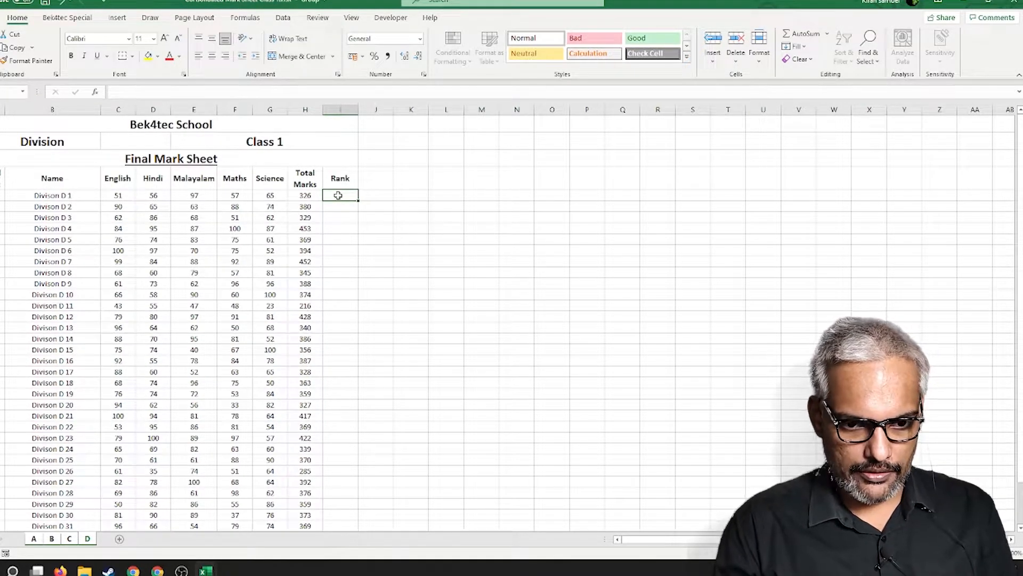
pyautogui.click(339, 179)
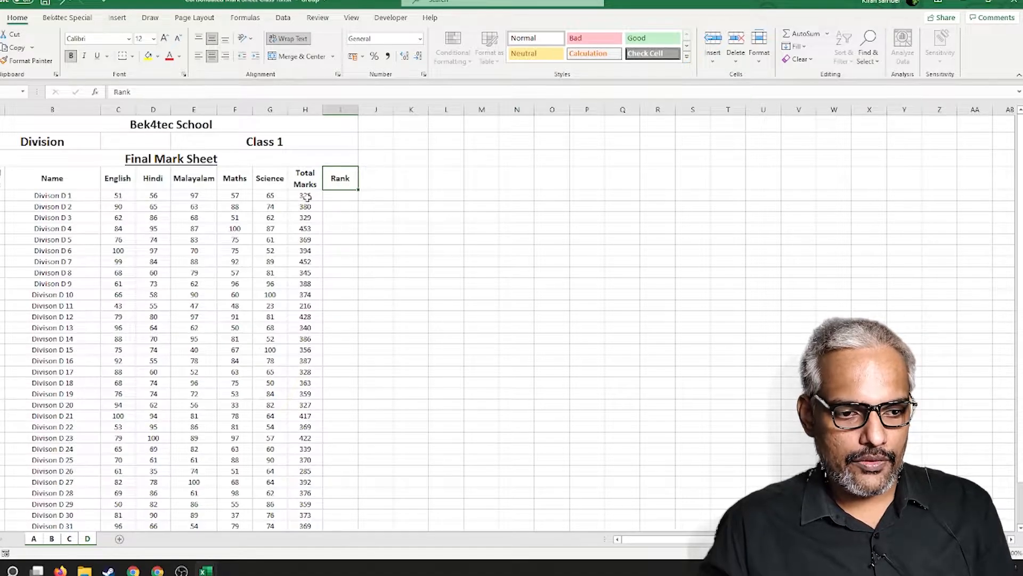
pyautogui.click(48, 196)
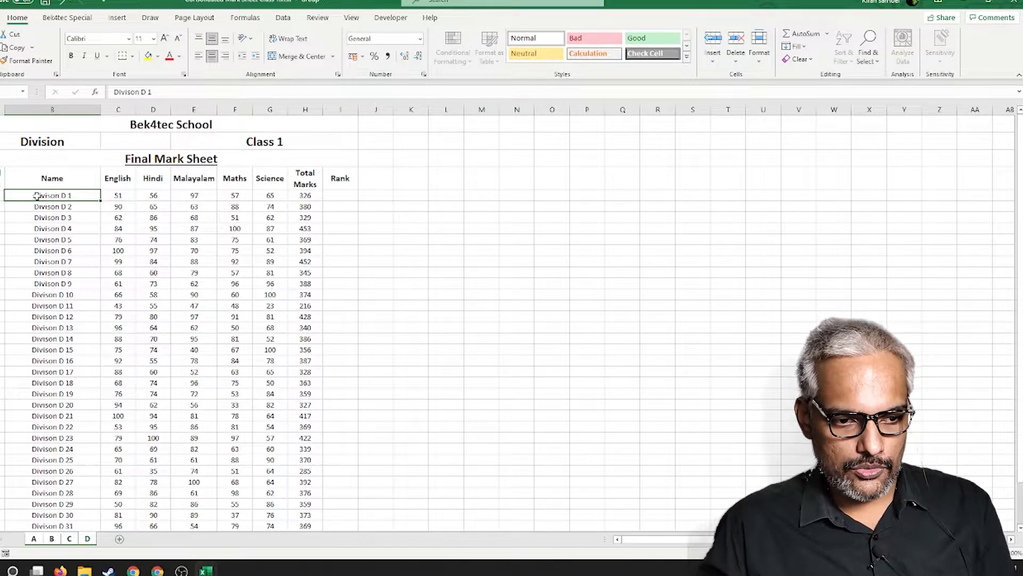
pyautogui.scroll(-4, 16, 326)
pyautogui.scroll(4, 28, 363)
# - Enter a RANK formula in I5 under Rank that ranks H5 within the total marks range H5:H39
pyautogui.click(340, 197)
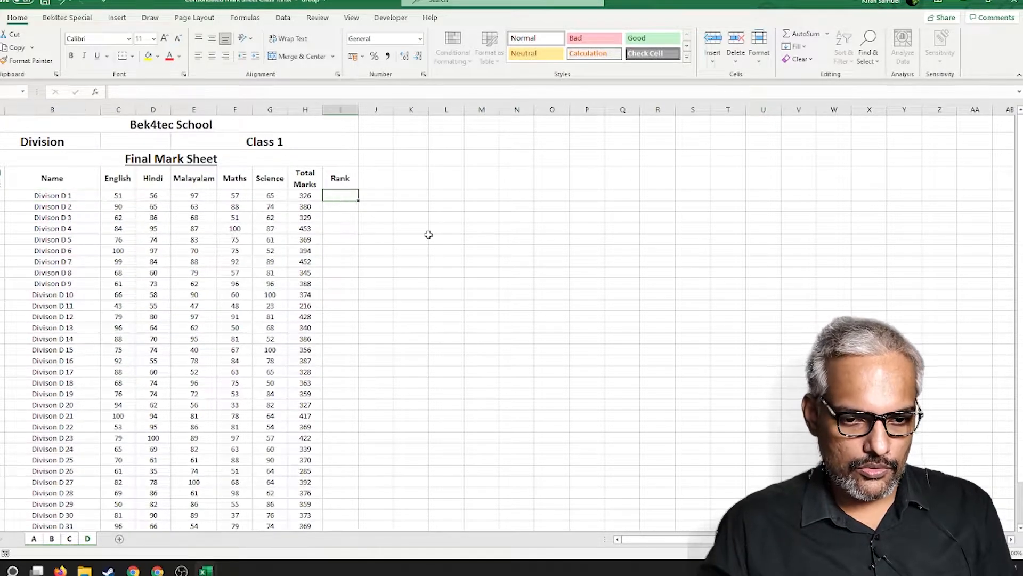
pyautogui.write('=ra')
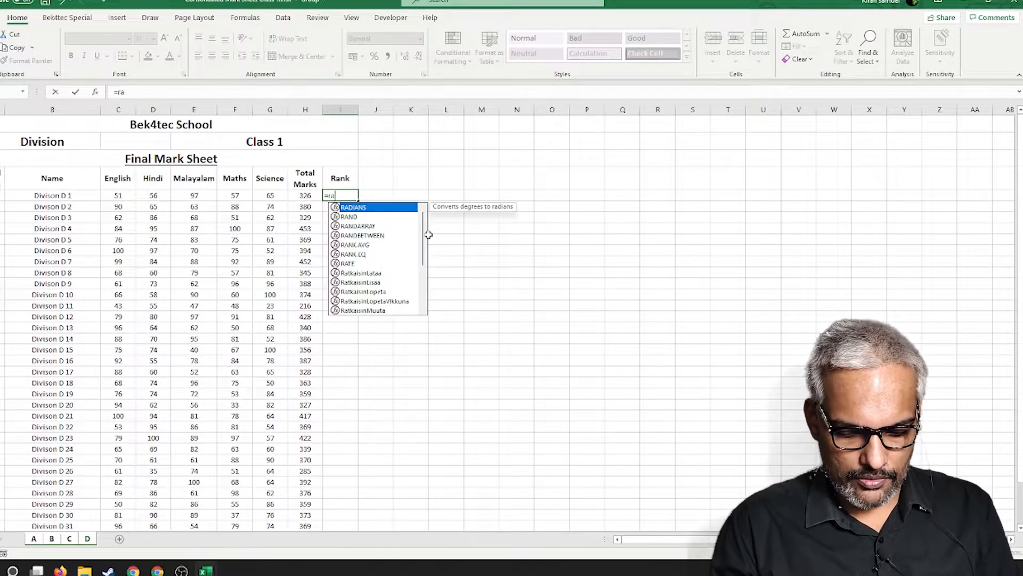
pyautogui.write('nk(')
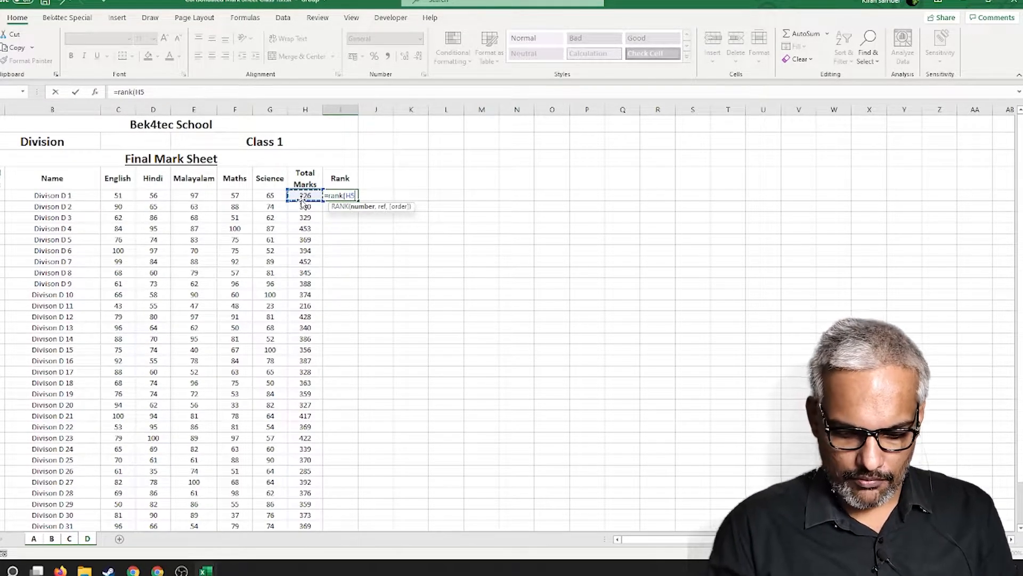
pyautogui.write(',')
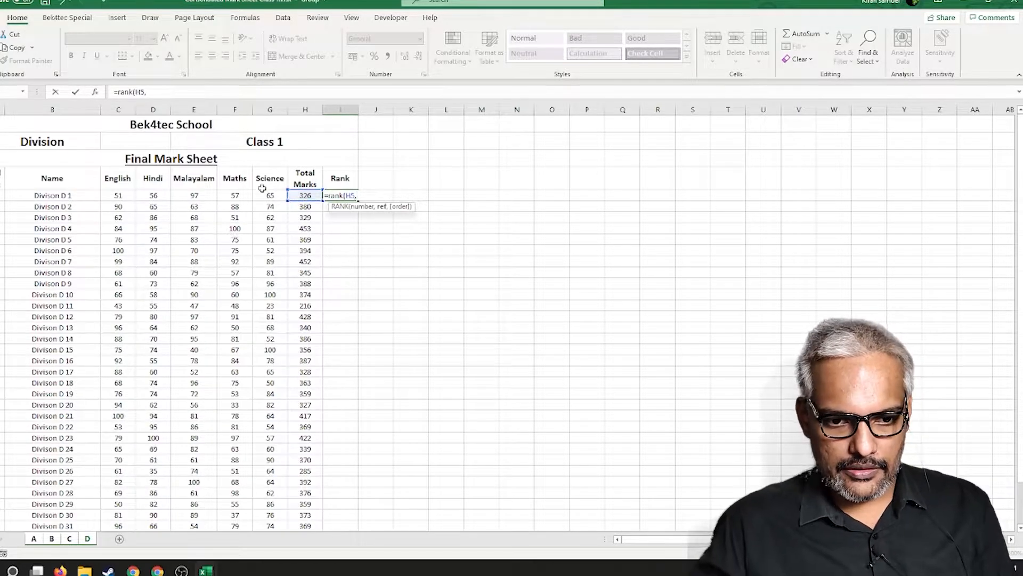
pyautogui.moveTo(305, 195); pyautogui.dragTo(305, 495)
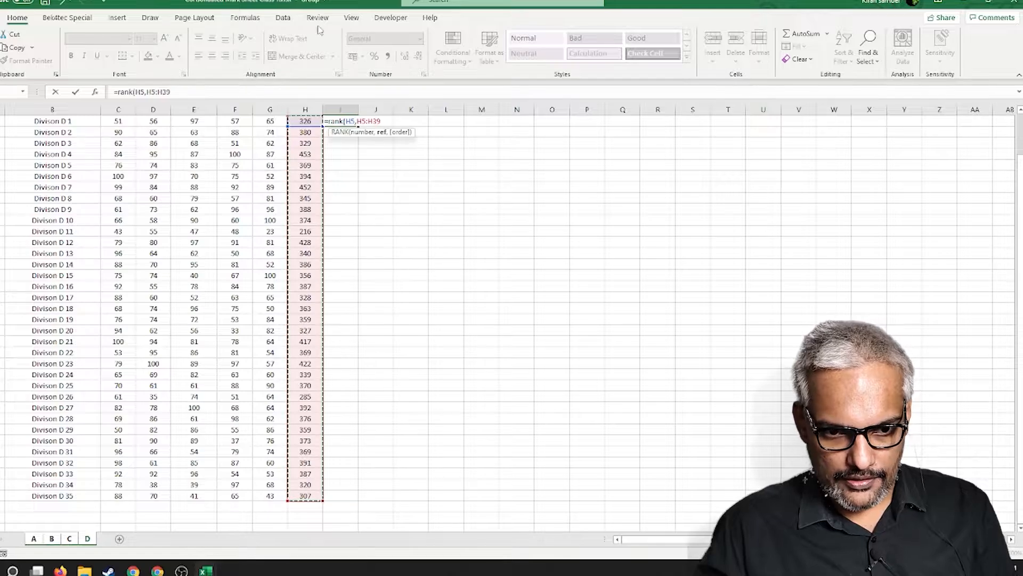
pyautogui.scroll(3, 512, 320)
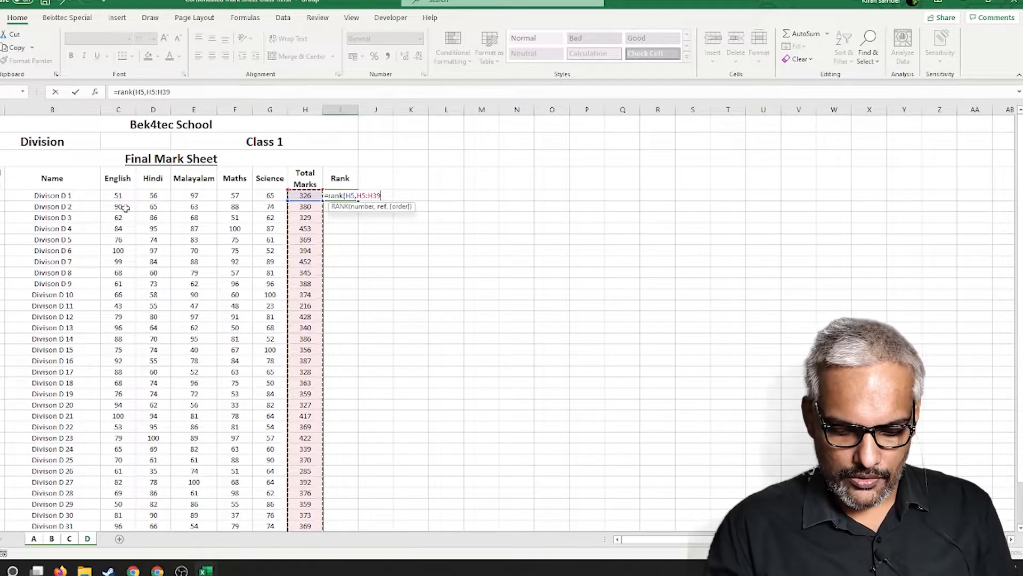
pyautogui.write(')')
pyautogui.press('Return')
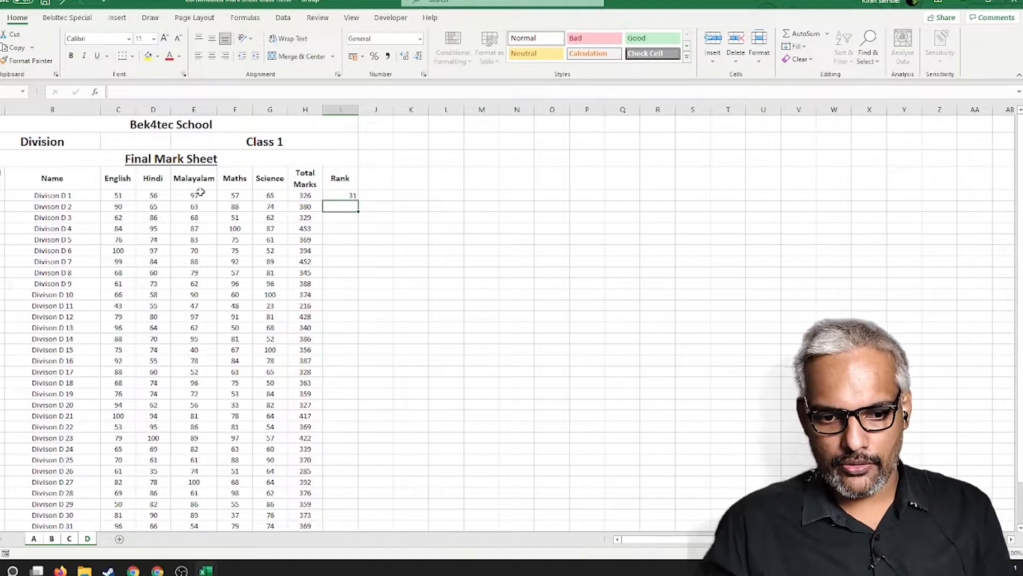
# - Fill the Rank formula down from I5 to I21
pyautogui.click(339, 197)
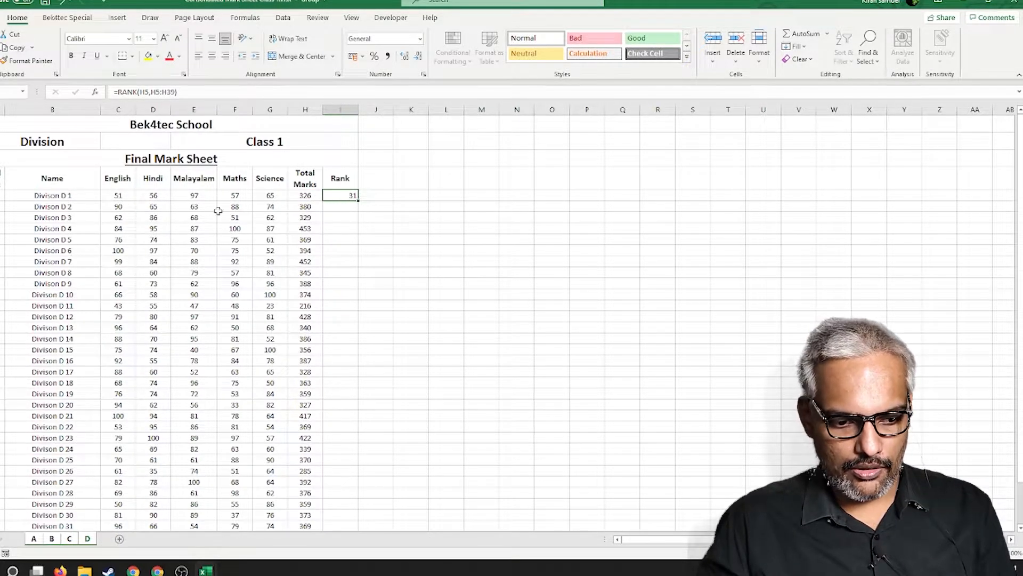
pyautogui.scroll(-3, 93, 329)
pyautogui.scroll(3, 354, 195)
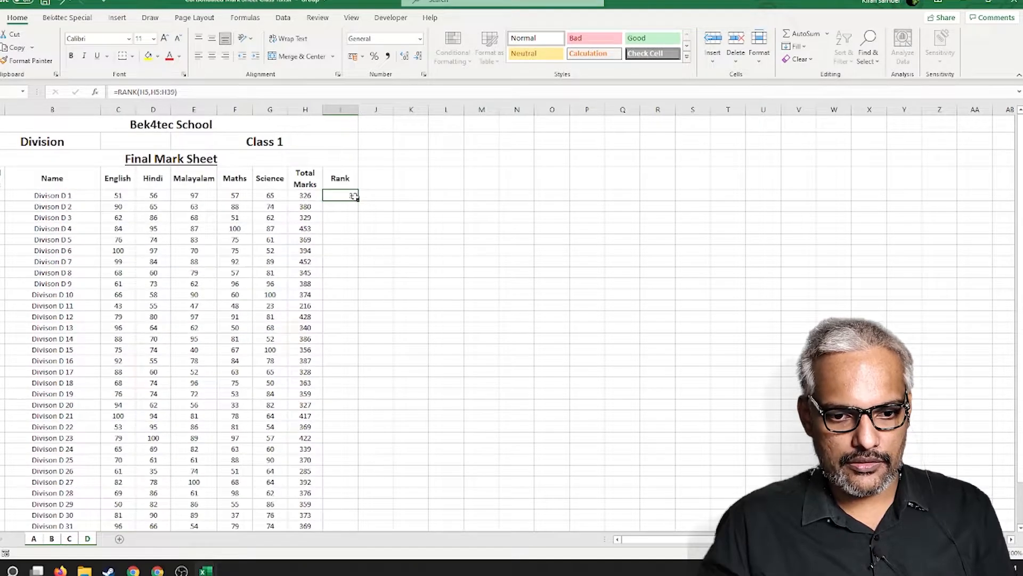
pyautogui.moveTo(360, 202); pyautogui.dragTo(347, 374)
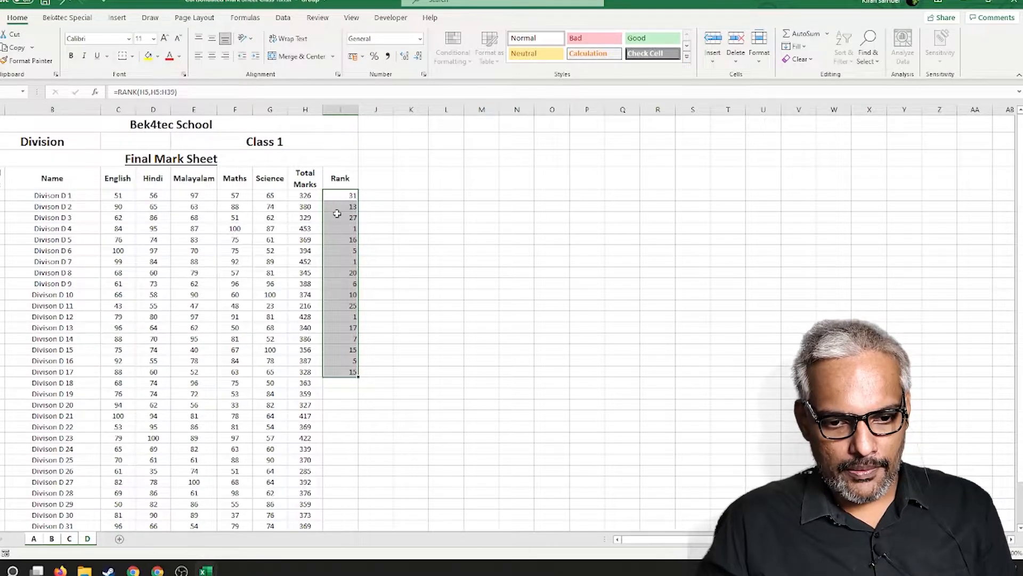
# - Examine the Rank formulas in I5, I6, I8 and I11 to compare the total marks ranges they reference
pyautogui.click(341, 197)
pyautogui.click(347, 230)
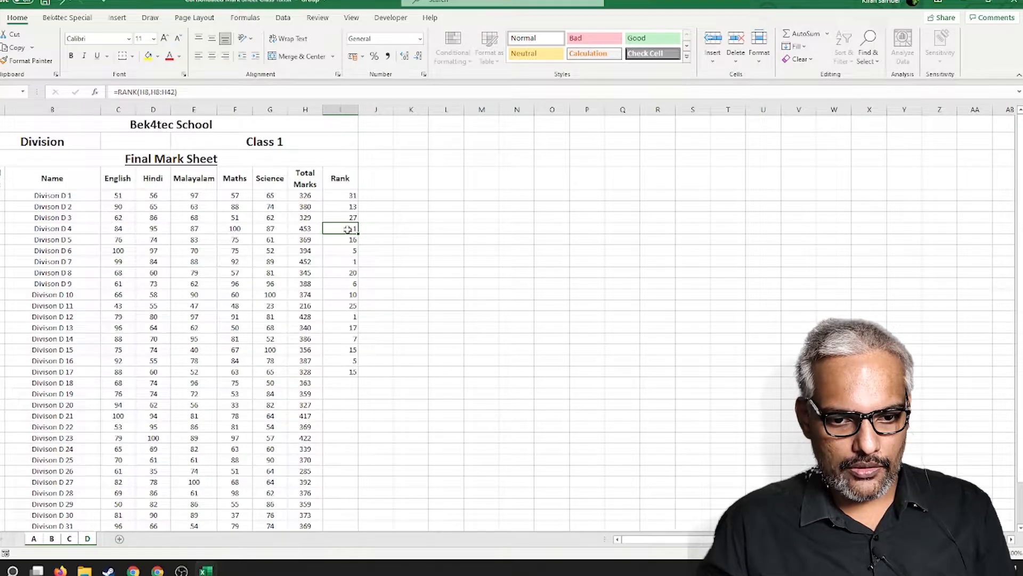
pyautogui.click(349, 261)
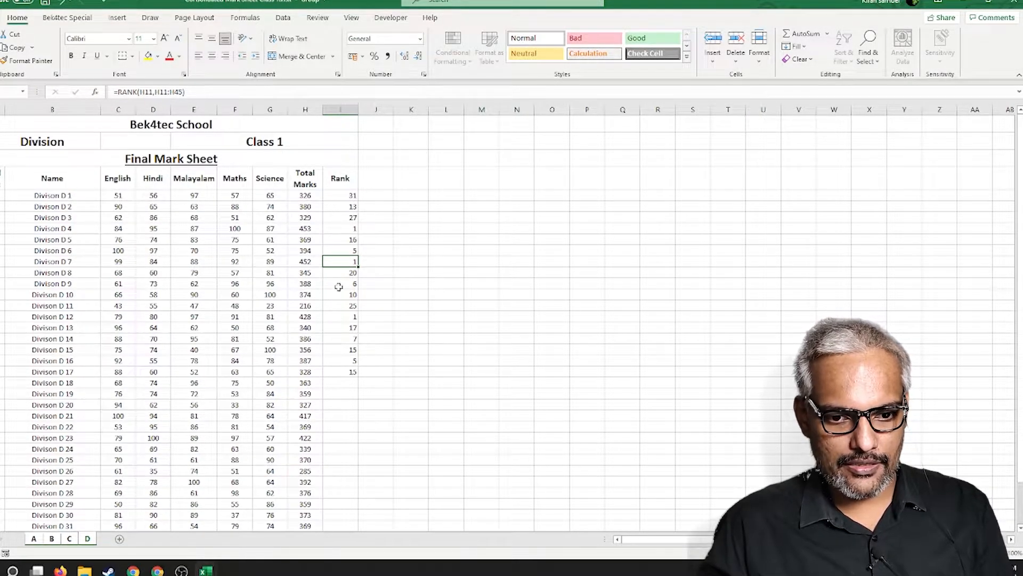
pyautogui.click(343, 196)
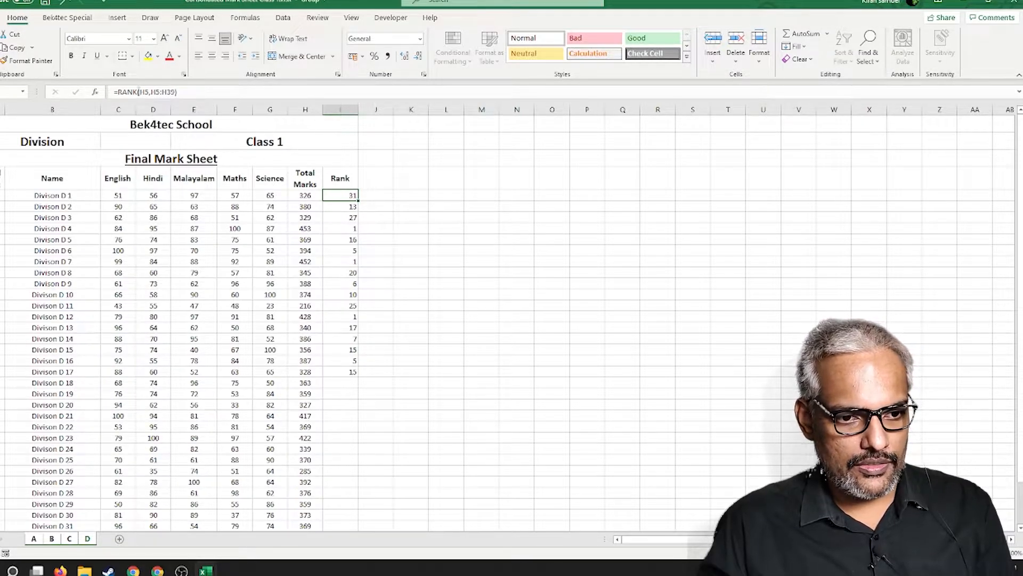
pyautogui.click(170, 93)
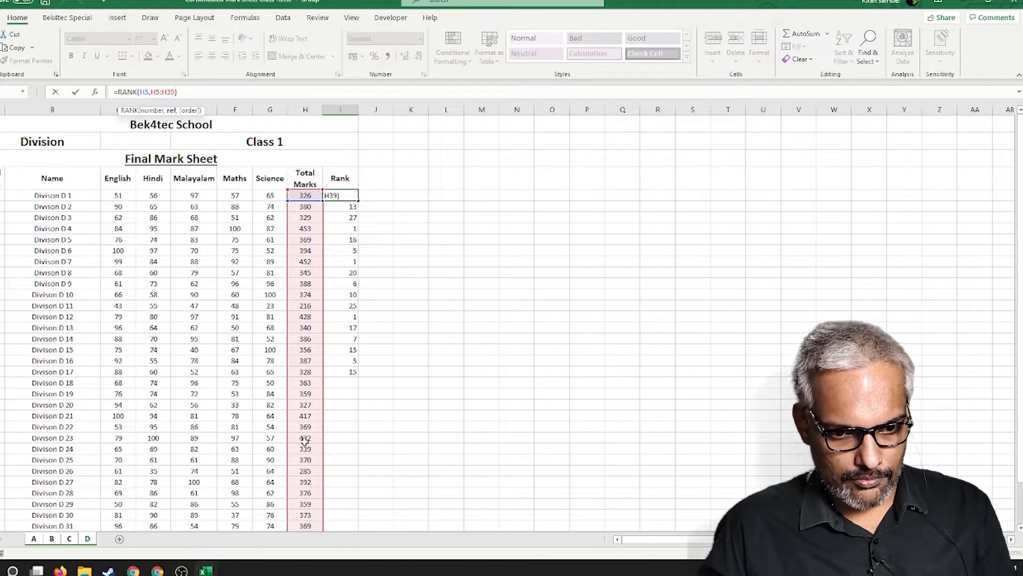
pyautogui.click(211, 91)
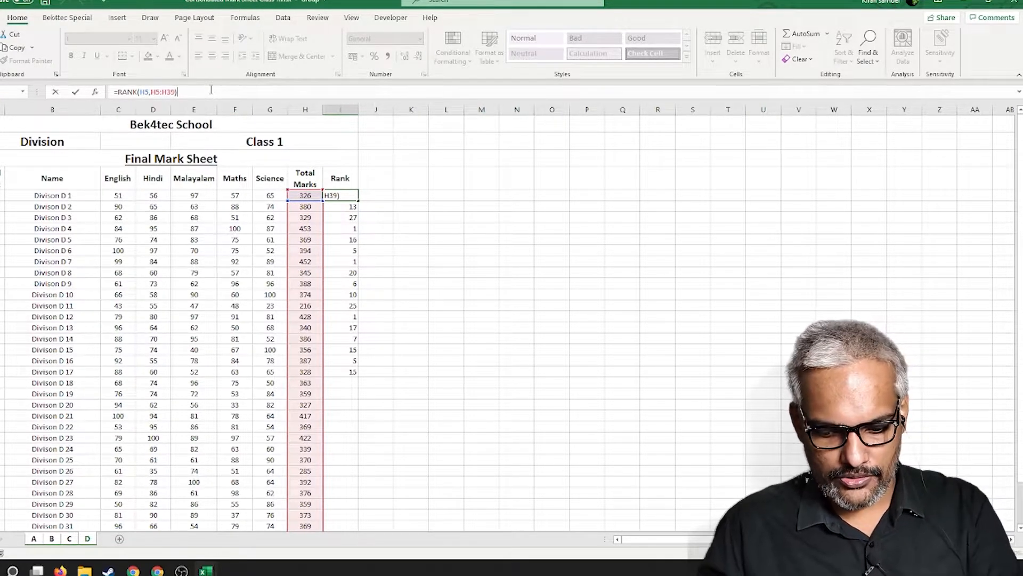
pyautogui.press('Return')
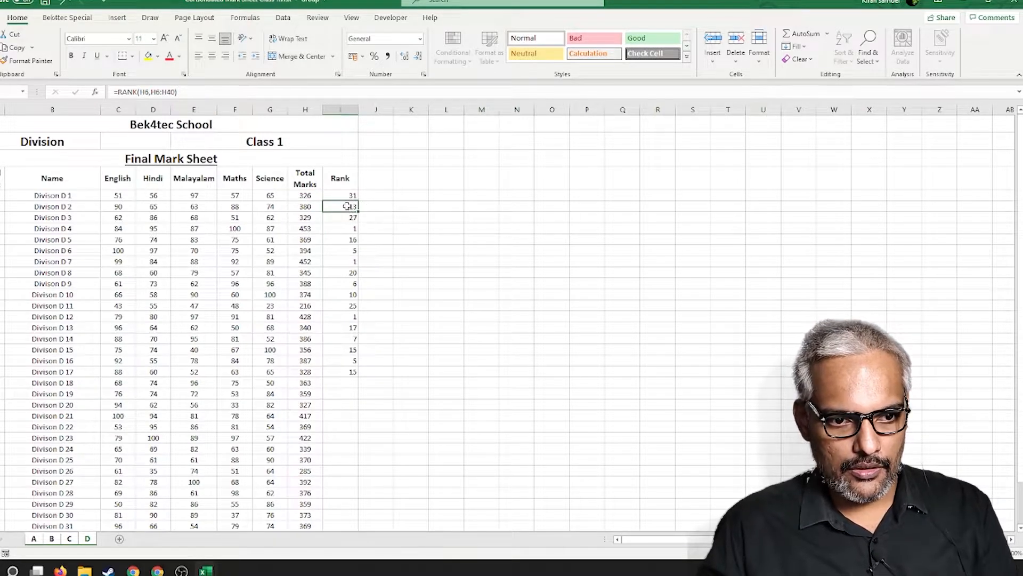
pyautogui.click(182, 92)
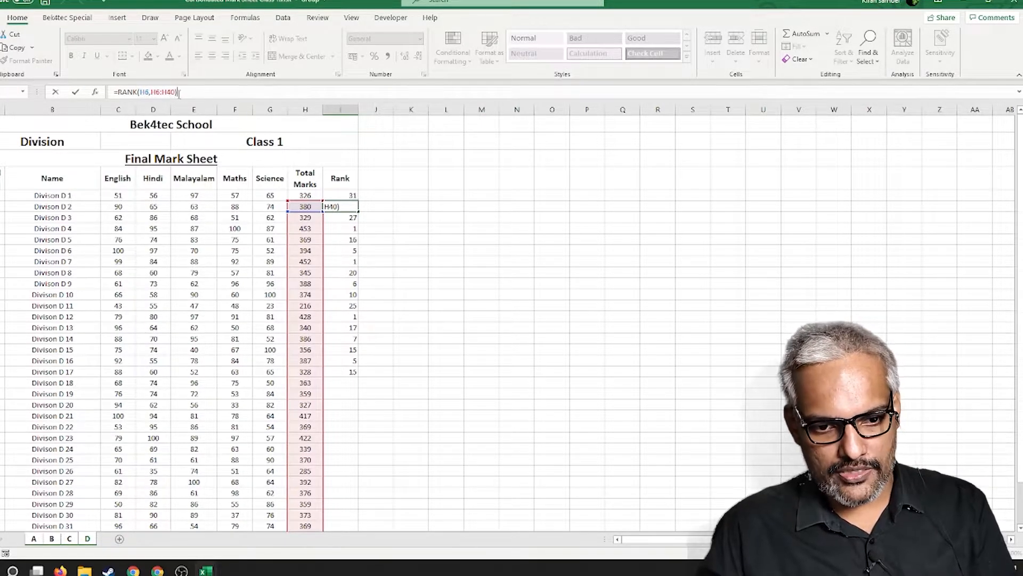
pyautogui.press('Return')
pyautogui.click(305, 195)
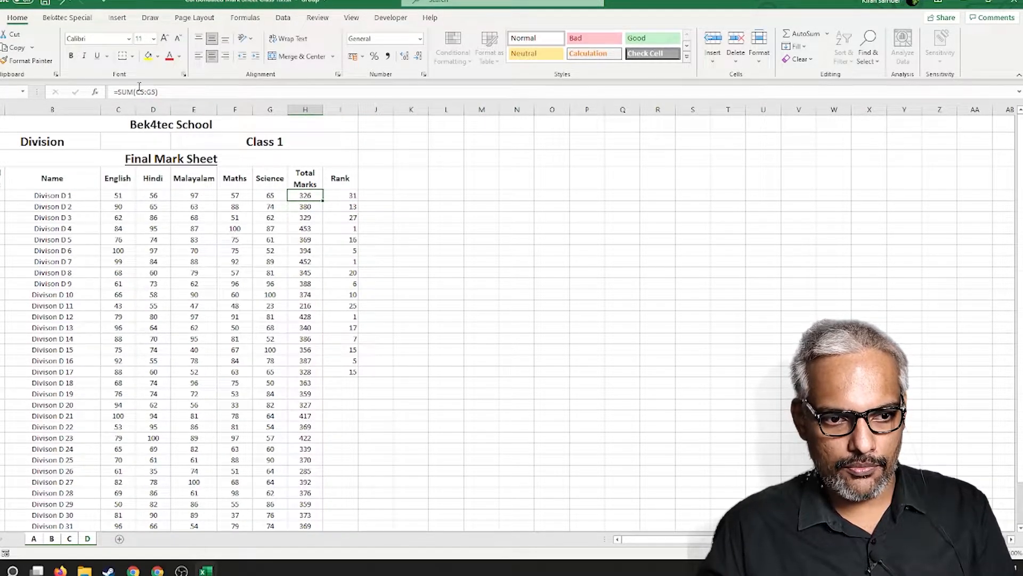
# - Make the ranking range in the I5 formula absolute so it reads =RANK(H5,$H$5:$H$39)
pyautogui.click(346, 196)
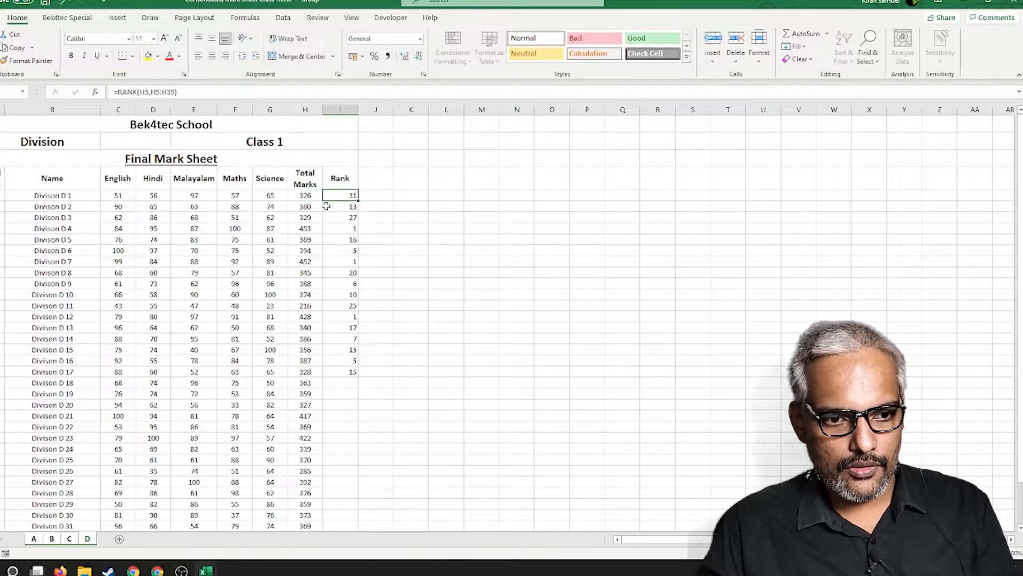
pyautogui.click(155, 91)
pyautogui.click(169, 91)
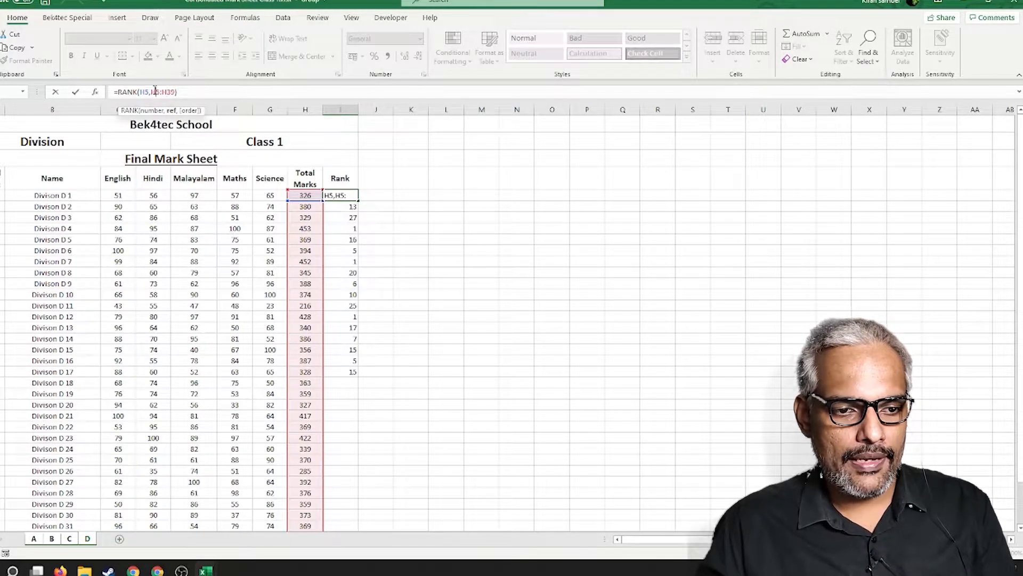
pyautogui.doubleClick(155, 91)
pyautogui.press('F4')
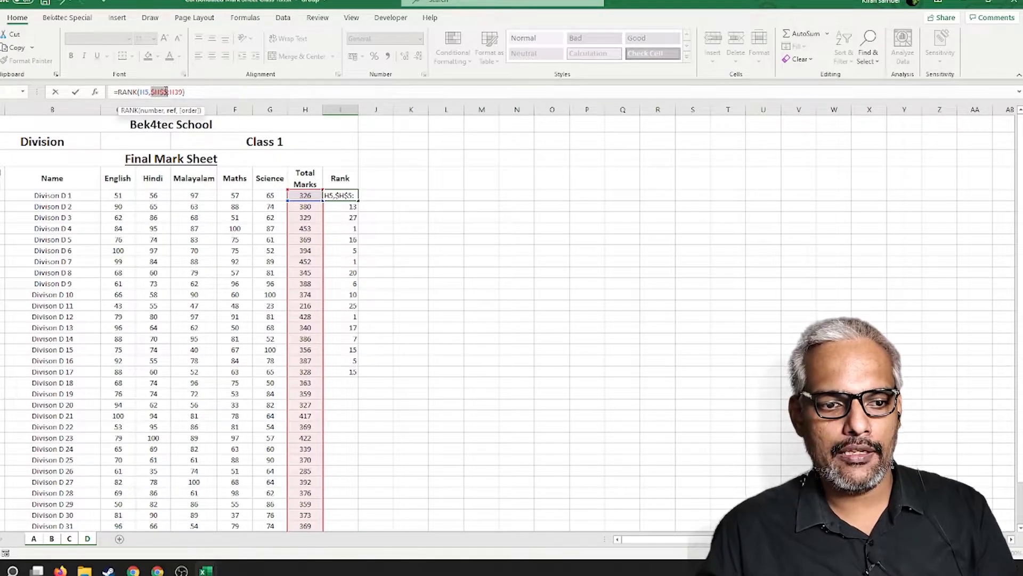
pyautogui.write('H39)')
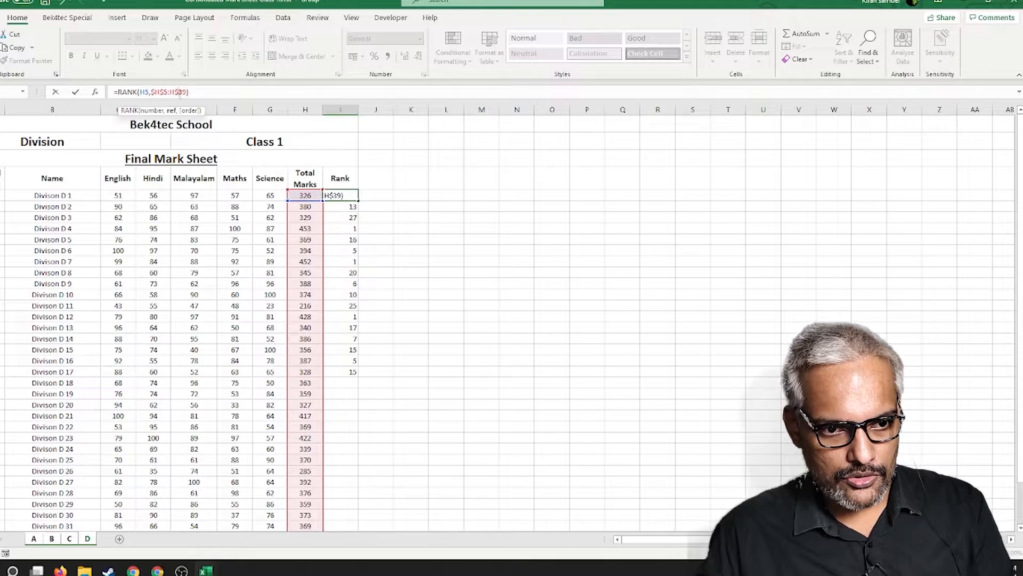
pyautogui.click(170, 92)
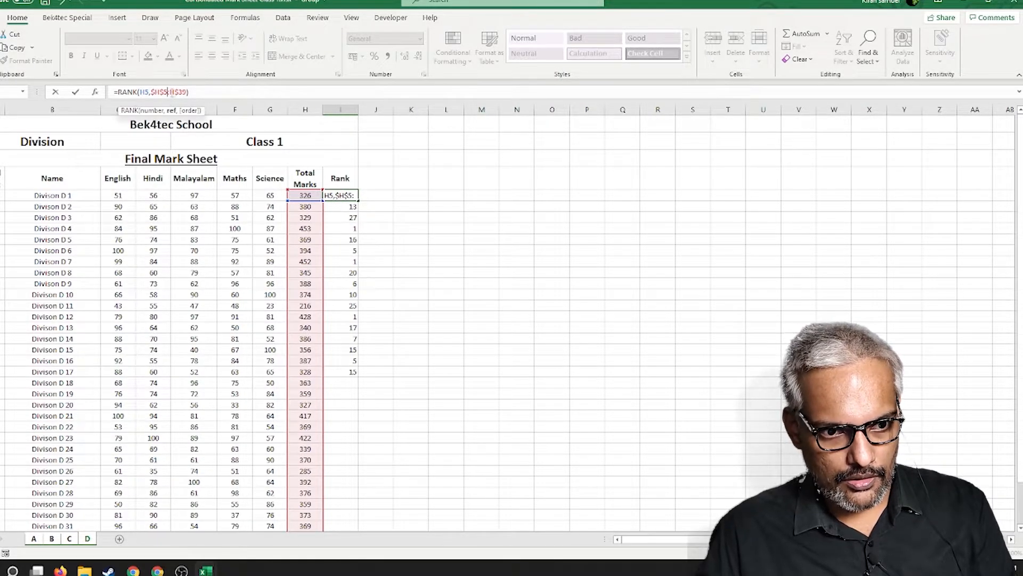
pyautogui.click(171, 91)
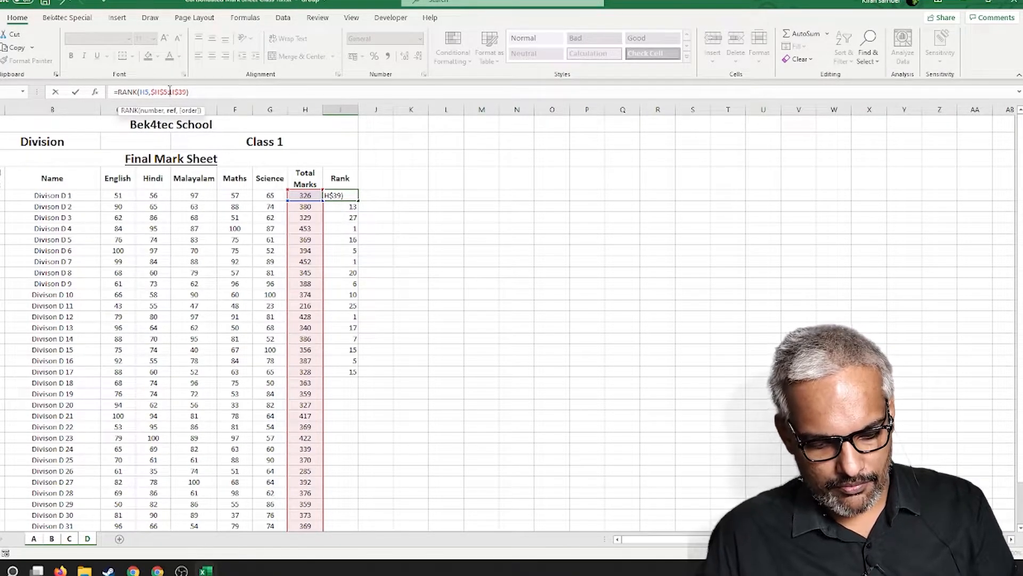
pyautogui.write('$')
pyautogui.click(202, 92)
pyautogui.press('Return')
# - Fill the corrected Rank formula down from I5 to I39 and center the ranks horizontally and vertically
pyautogui.click(344, 196)
pyautogui.moveTo(358, 200)
pyautogui.mouseDown()
pyautogui.moveTo(383, 419)
pyautogui.moveTo(349, 513)
pyautogui.moveTo(346, 500)
pyautogui.mouseUp()
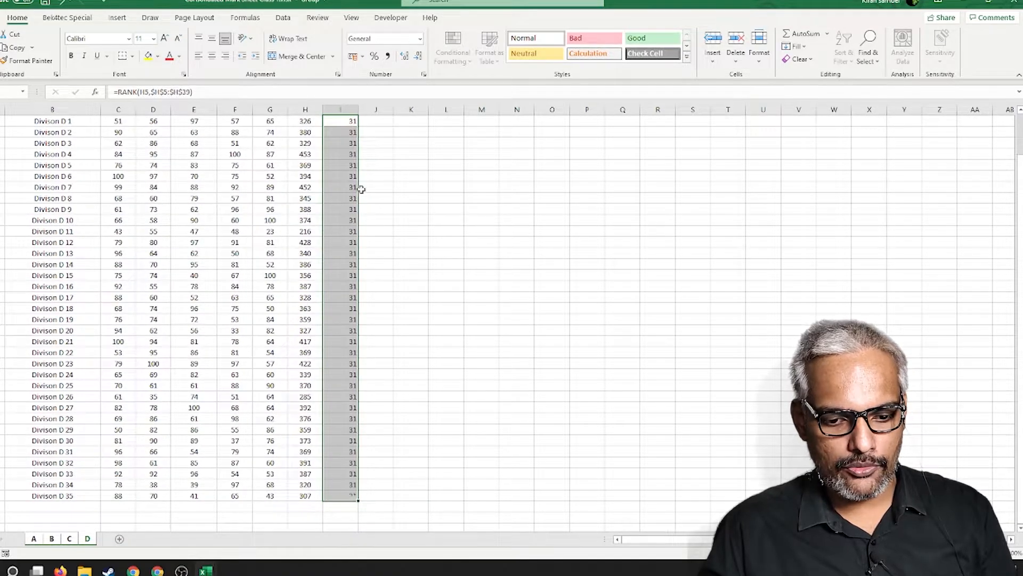
pyautogui.click(212, 56)
pyautogui.click(211, 39)
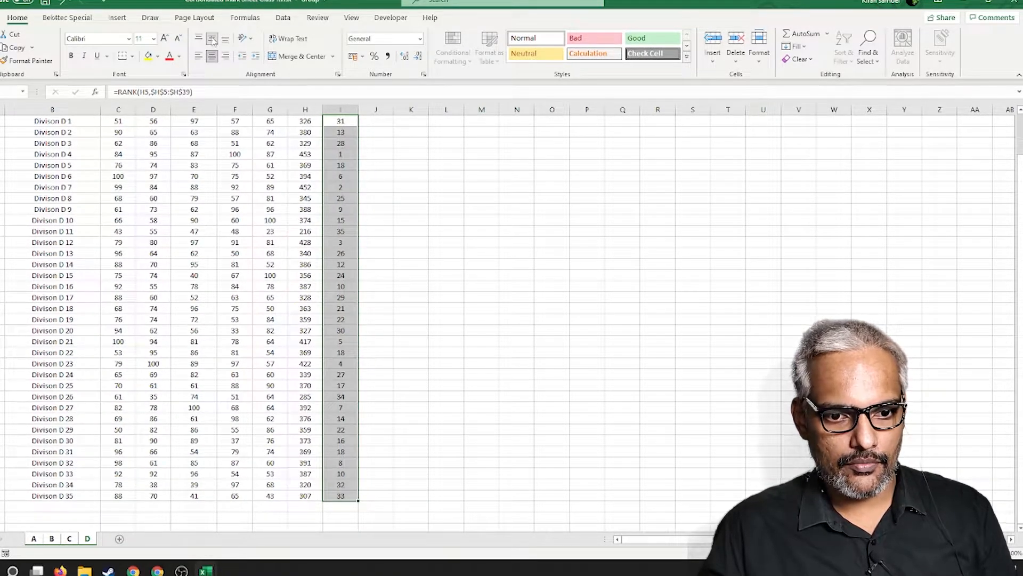
# - Check the range references in the I6 and I7 Rank formulas and review the ranks down the whole student list
pyautogui.scroll(2, 386, 222)
pyautogui.click(344, 207)
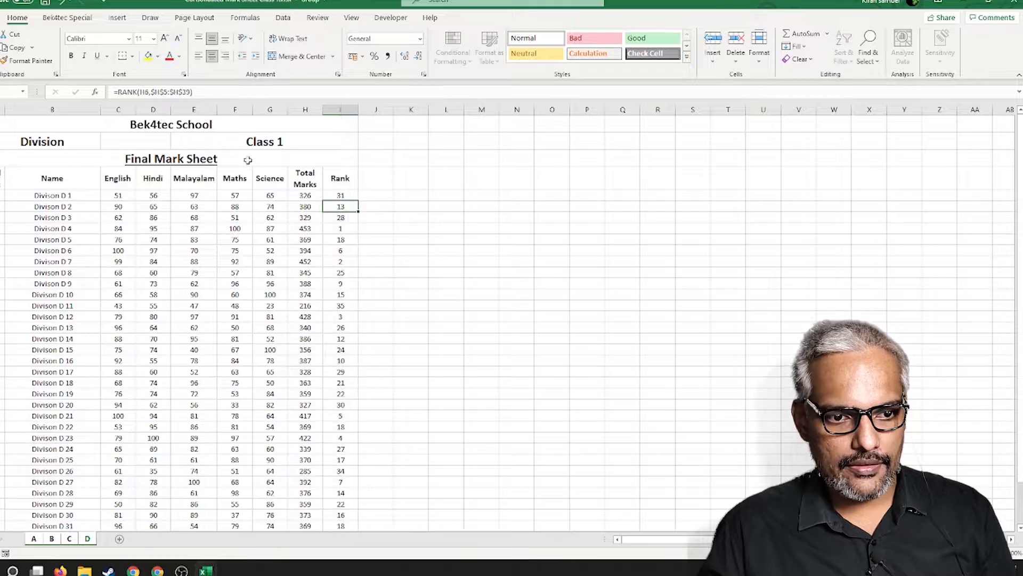
pyautogui.click(204, 93)
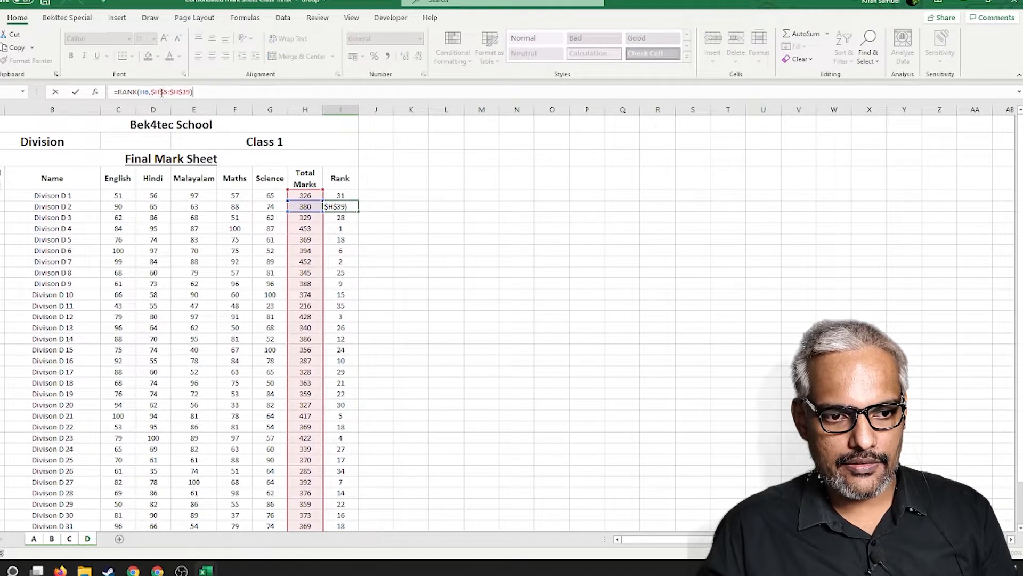
pyautogui.click(346, 219)
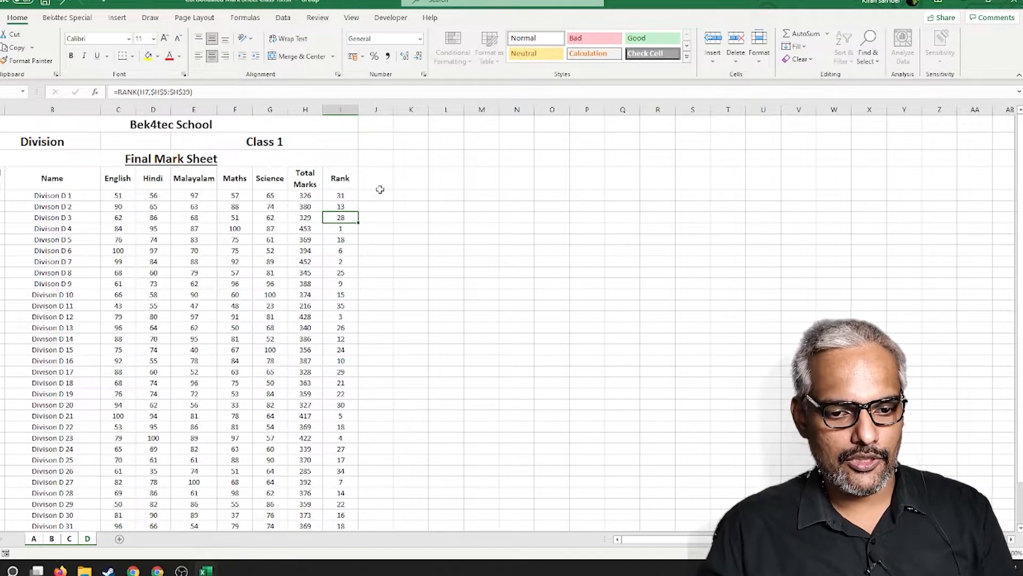
pyautogui.click(399, 216)
pyautogui.moveTo(341, 229); pyautogui.dragTo(5, 229)
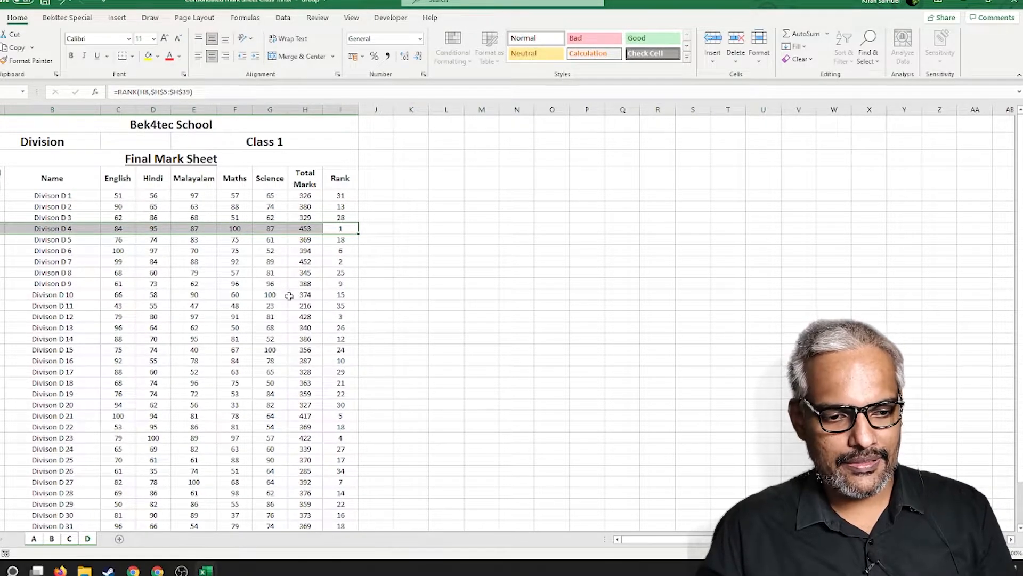
pyautogui.scroll(-4, 324, 301)
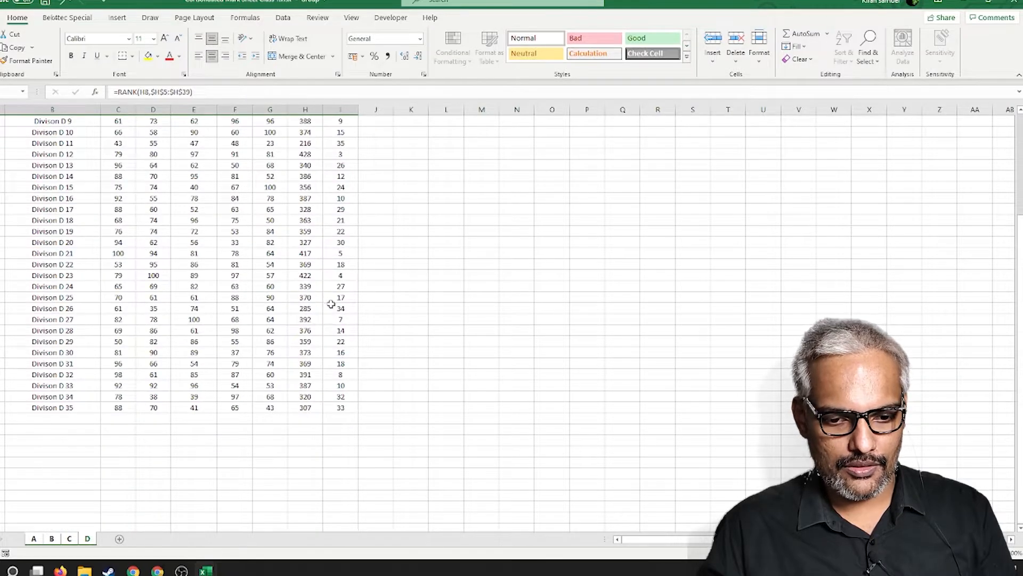
pyautogui.scroll(3, 333, 288)
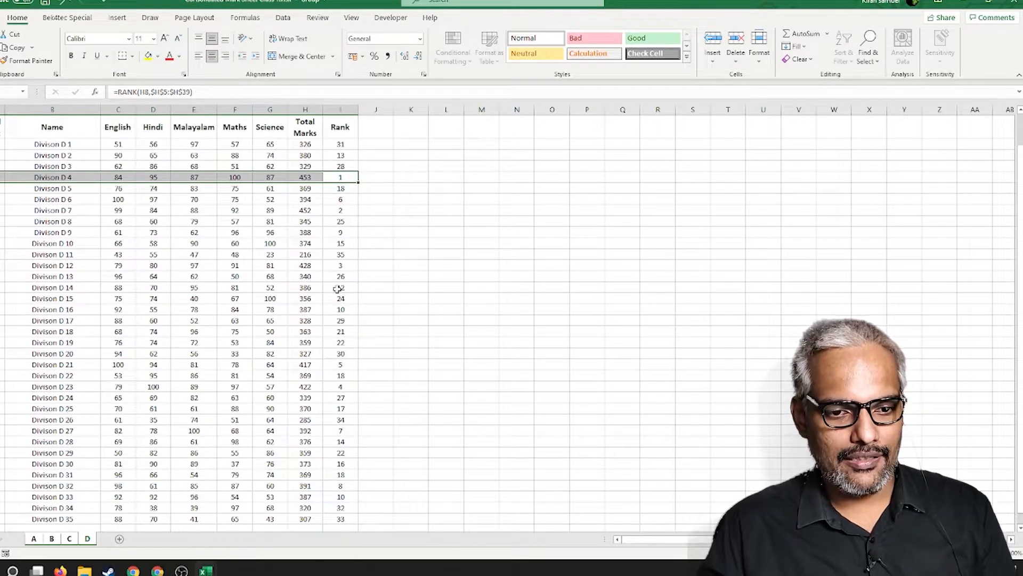
pyautogui.scroll(1, 337, 288)
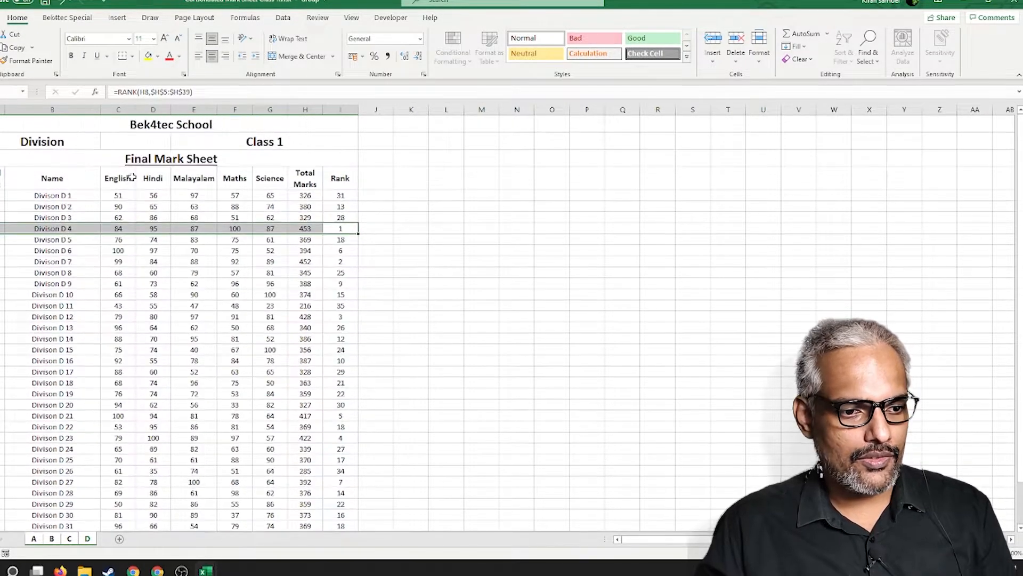
# - Apply all borders to the mark sheet from the Division row 2 down to the last student in row 39
pyautogui.click(37, 160)
pyautogui.moveTo(34, 140); pyautogui.dragTo(176, 496)
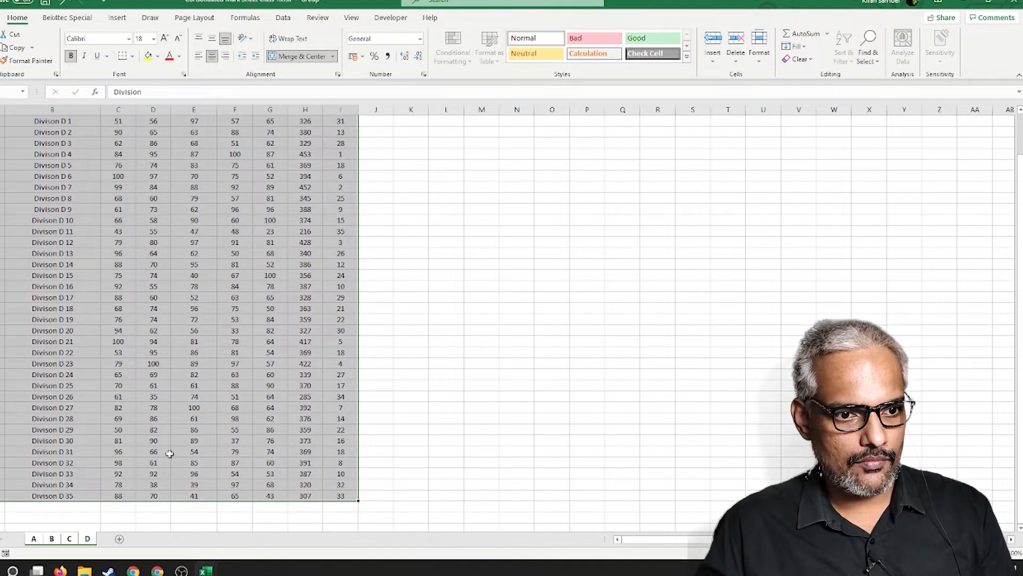
pyautogui.click(133, 56)
pyautogui.click(154, 166)
pyautogui.scroll(2, 65, 179)
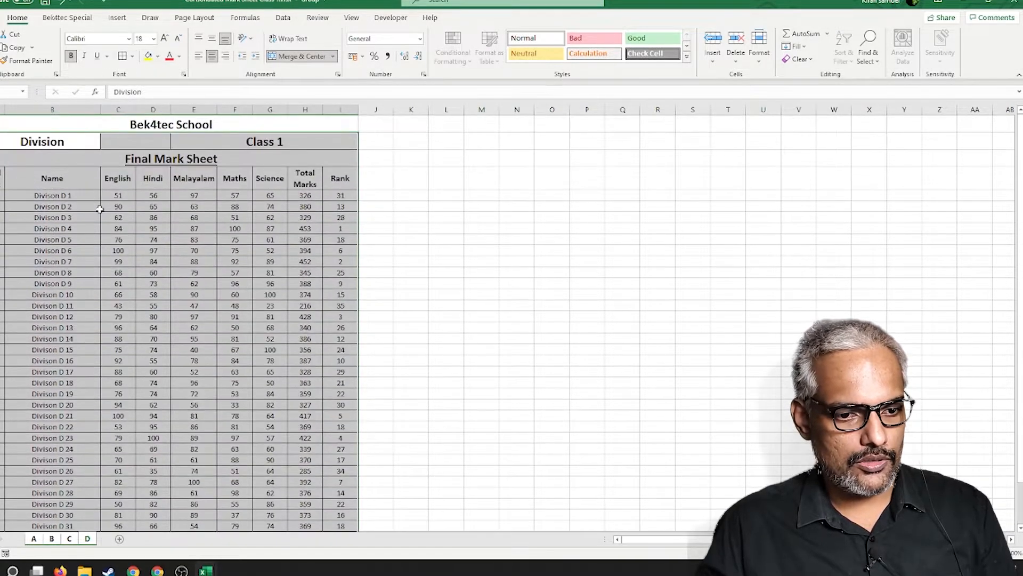
# - Increase the row height of all student rows, 5 to 39, uniformly across the grouped sheets
pyautogui.click(42, 261)
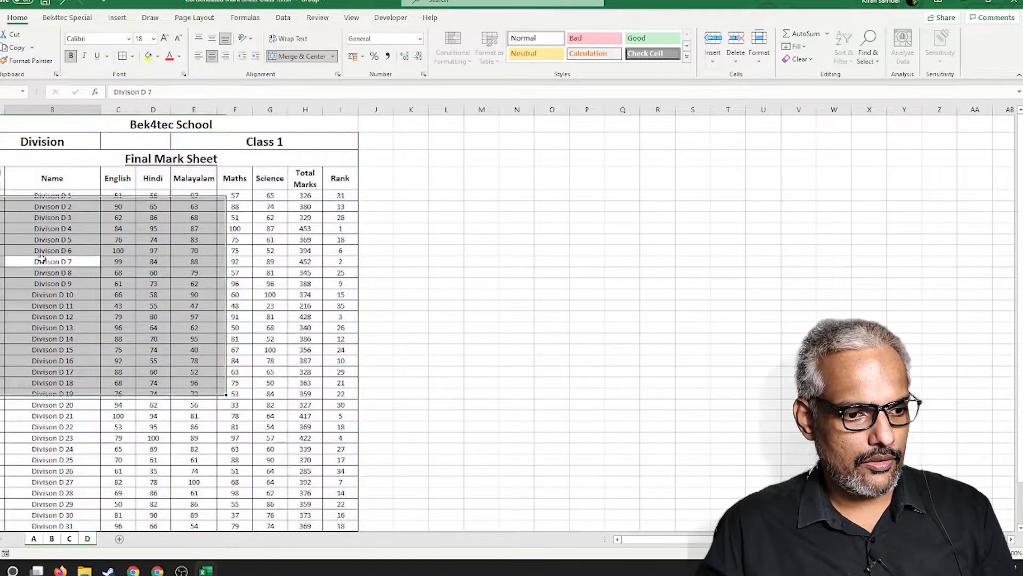
pyautogui.moveTo(0, 195); pyautogui.dragTo(0, 520)
pyautogui.moveTo(0, 370); pyautogui.dragTo(0, 372)
pyautogui.click(459, 333)
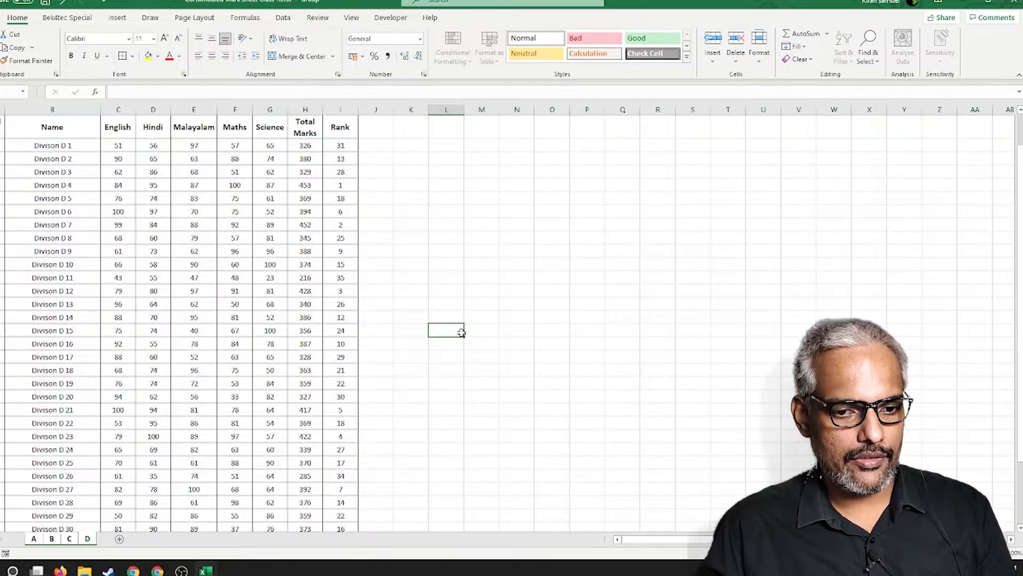
# - Append "(50% PASS Percentage)" to the Final Mark Sheet heading on all grouped sheets
pyautogui.scroll(1, 249, 290)
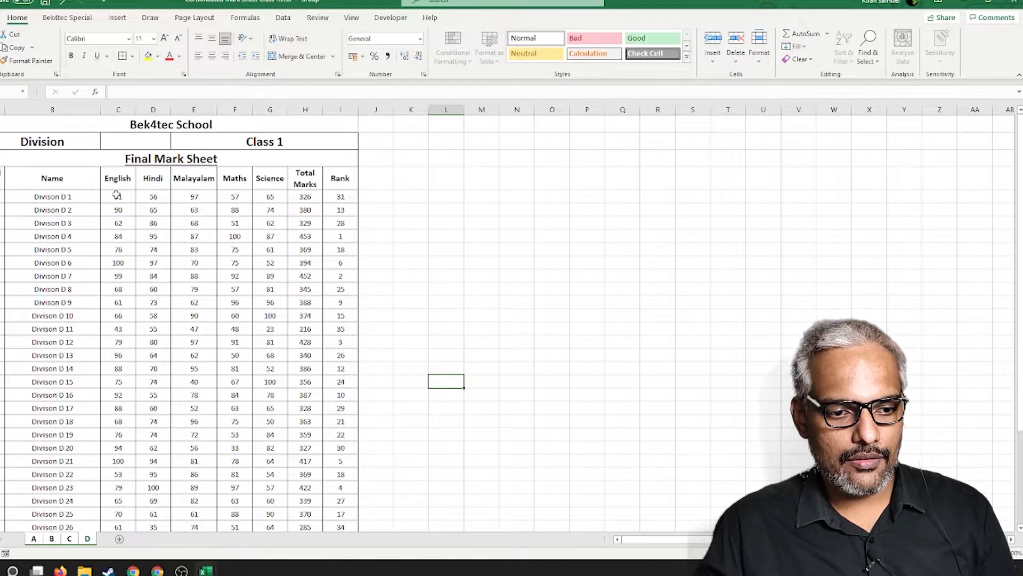
pyautogui.doubleClick(234, 158)
pyautogui.write('(')
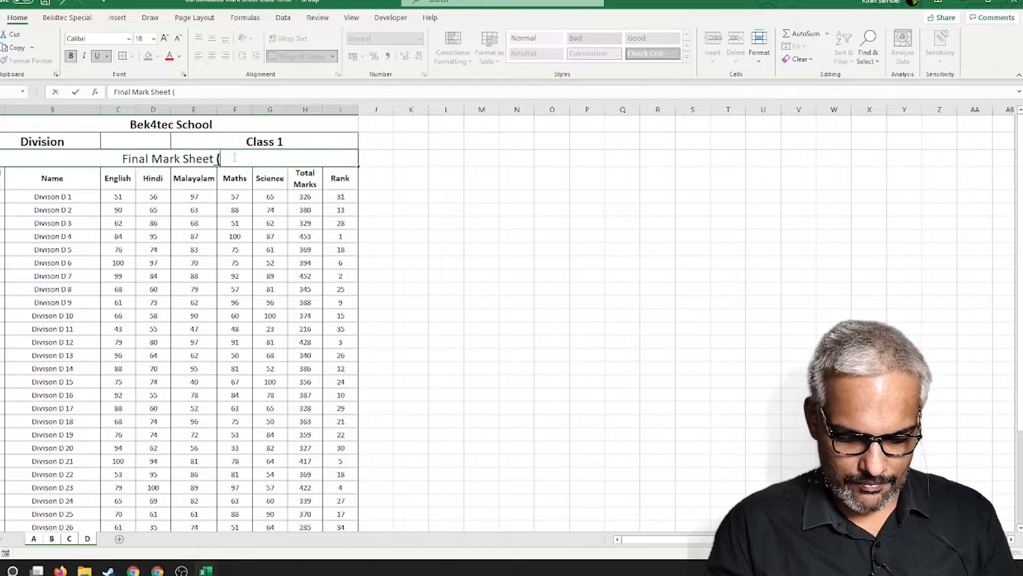
pyautogui.write('50')
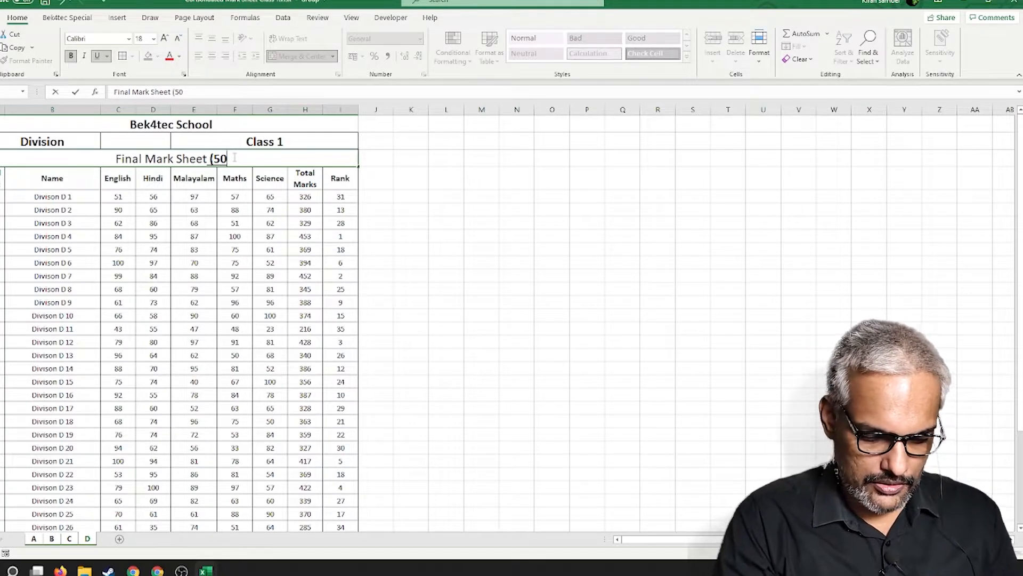
pyautogui.write('% PASS')
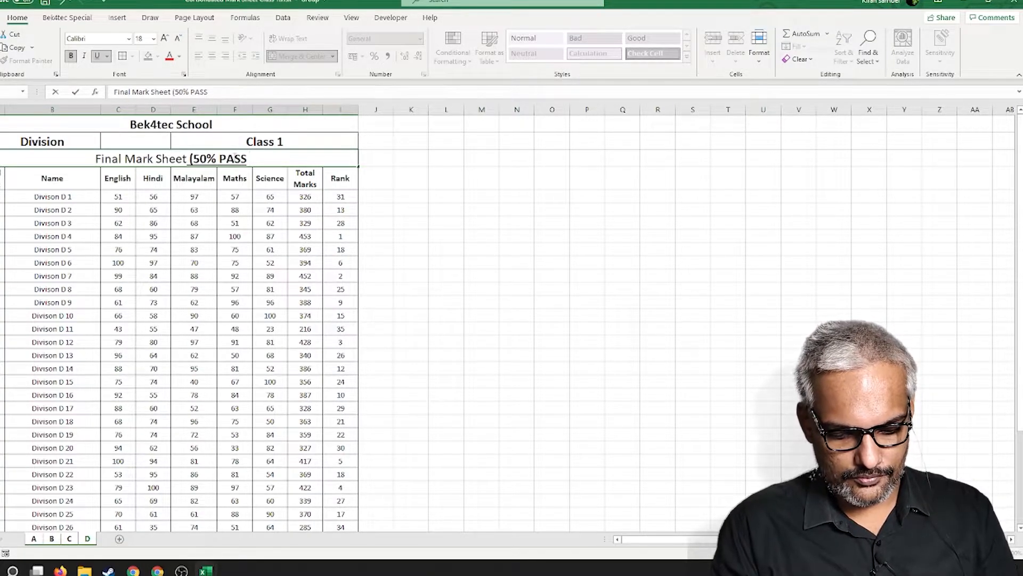
pyautogui.write(' pERCENTAGE)')
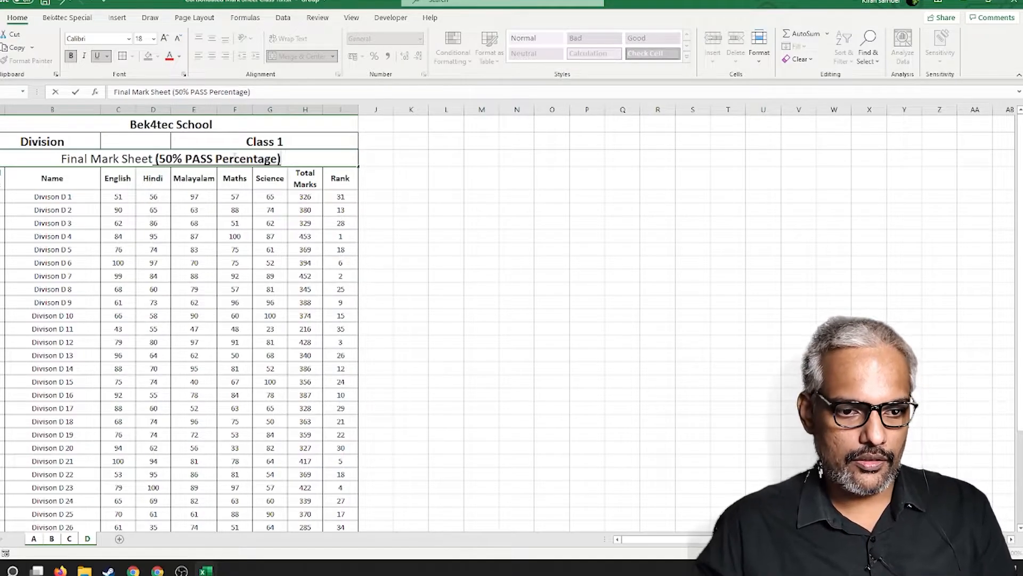
pyautogui.click(476, 213)
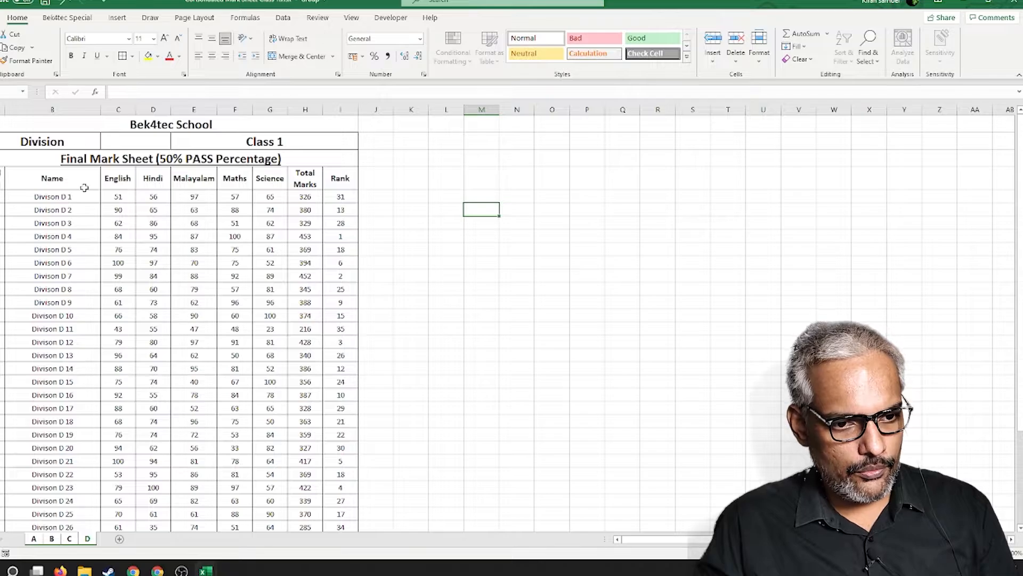
# - Enlarge the font of the Bek4tec School title by three size increments
pyautogui.click(131, 128)
pyautogui.click(164, 39)
pyautogui.click(164, 38)
pyautogui.click(163, 38)
pyautogui.click(430, 257)
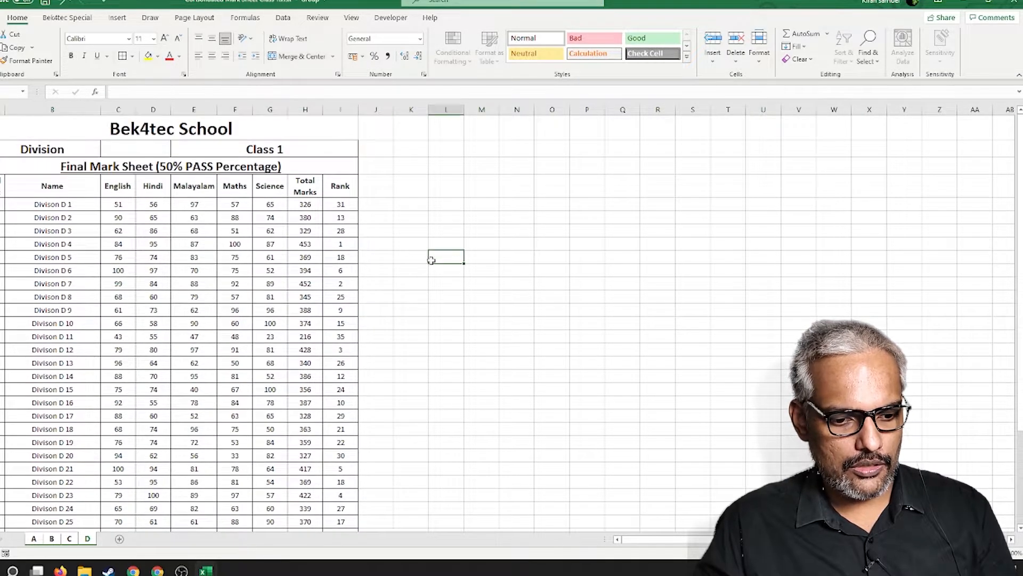
# - Ungroup the sheets and enter A in the cell beside Division on sheet A
pyautogui.click(69, 539)
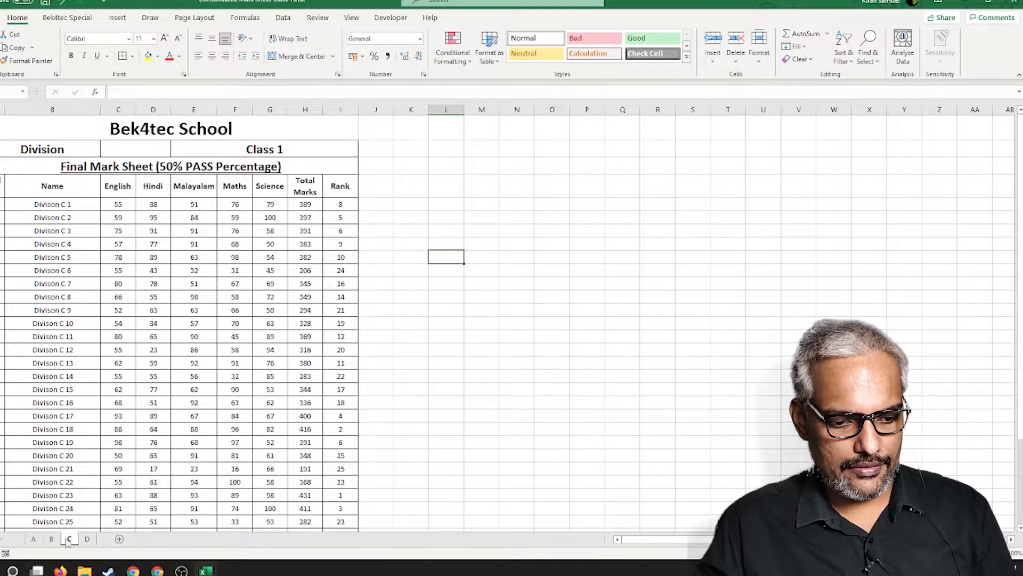
pyautogui.click(33, 539)
pyautogui.click(69, 539)
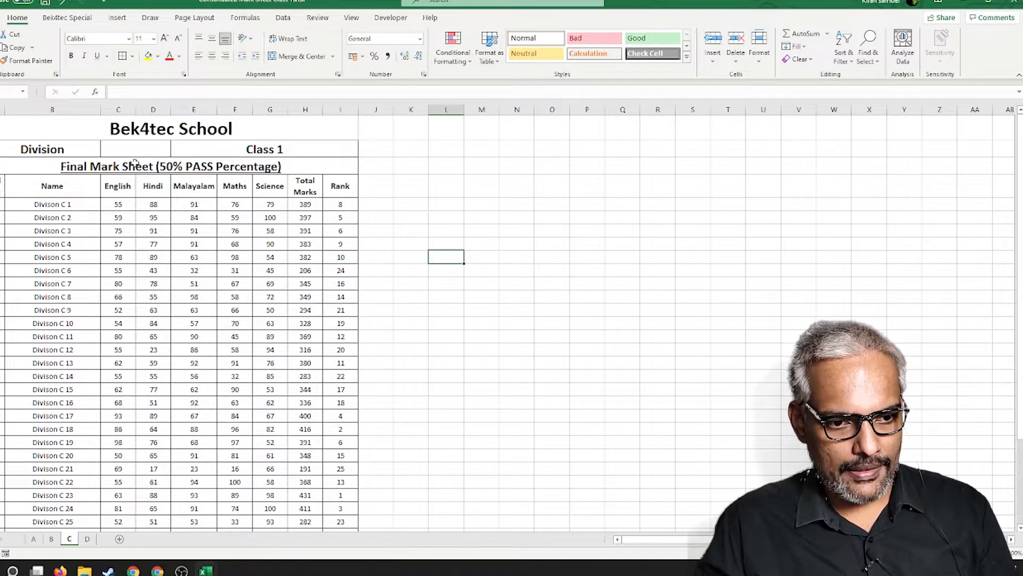
pyautogui.scroll(-6, 154, 465)
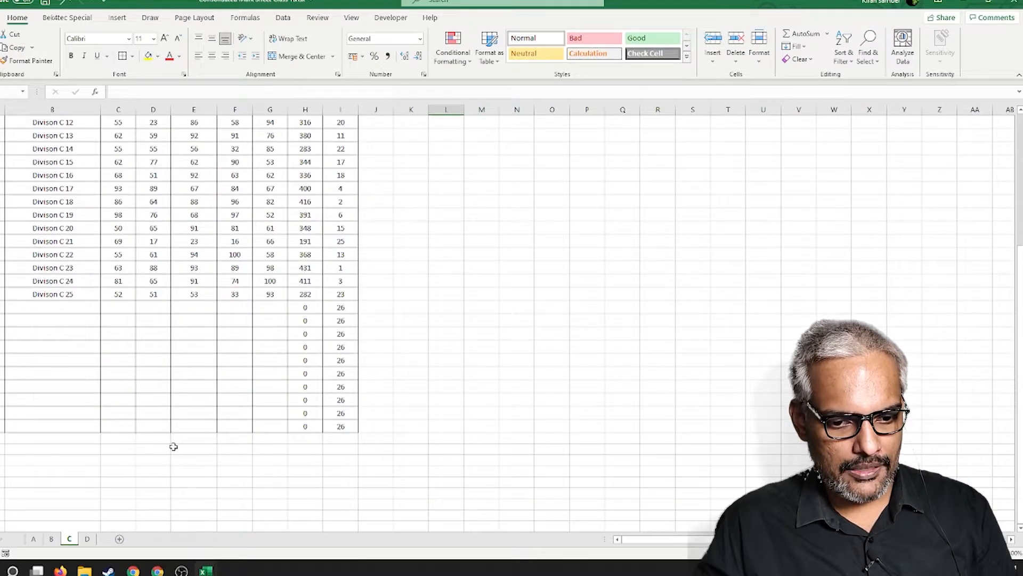
pyautogui.scroll(6, 177, 434)
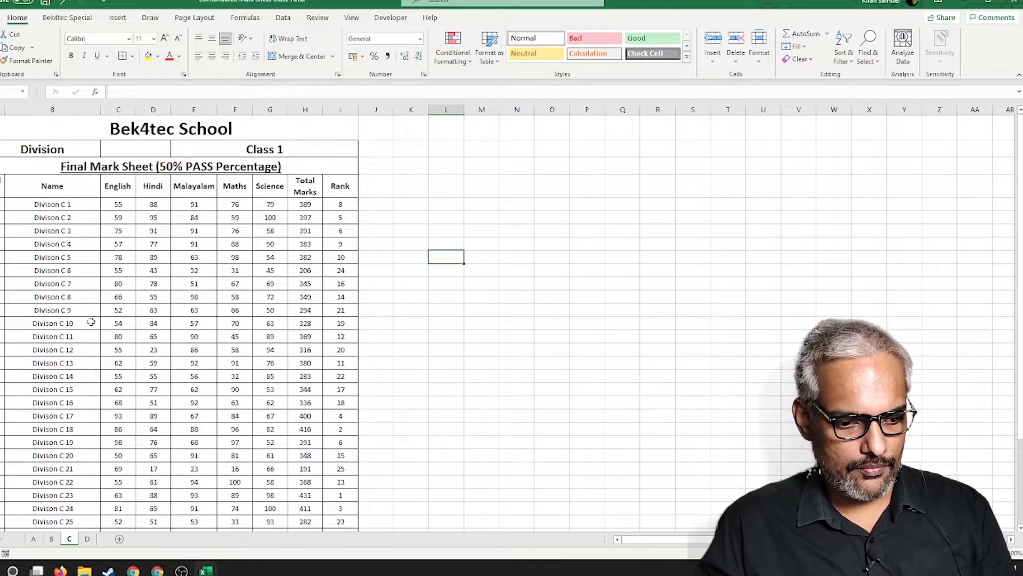
pyautogui.click(33, 539)
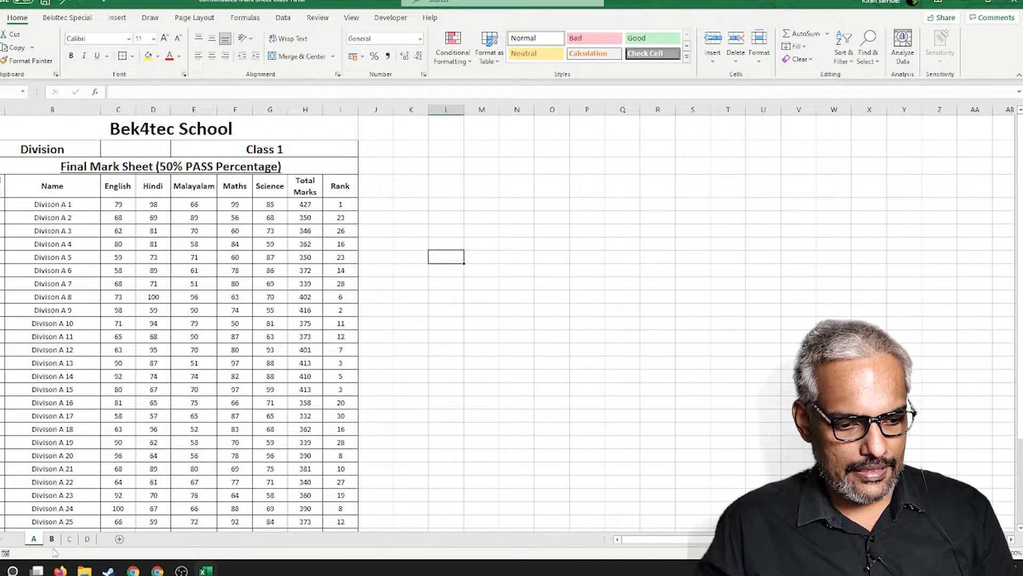
pyautogui.click(134, 150)
pyautogui.write('A')
pyautogui.click(128, 245)
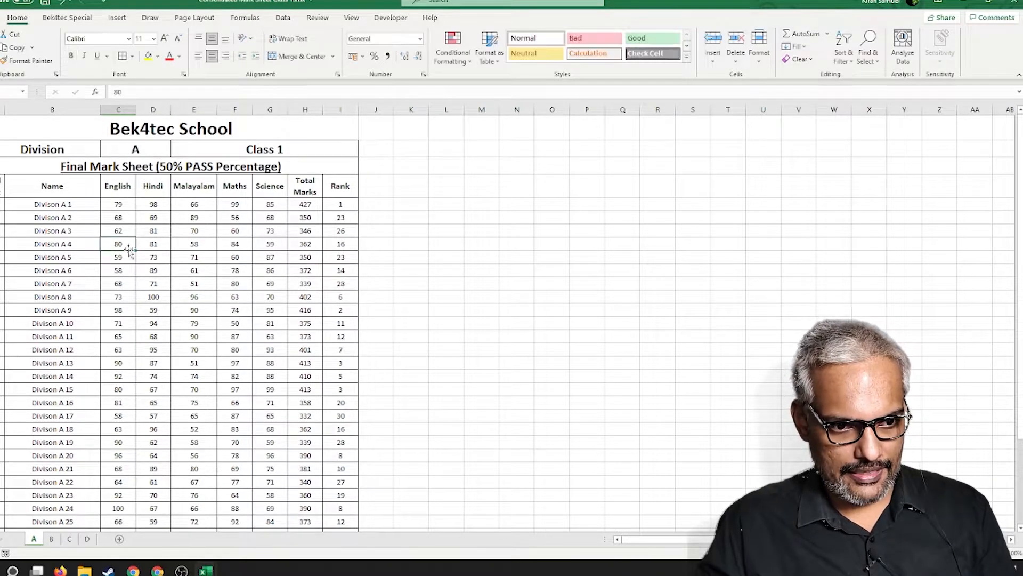
# - Enter B in the cell beside Division on sheet B
pyautogui.click(51, 539)
pyautogui.click(118, 149)
pyautogui.write('B')
pyautogui.press('Return')
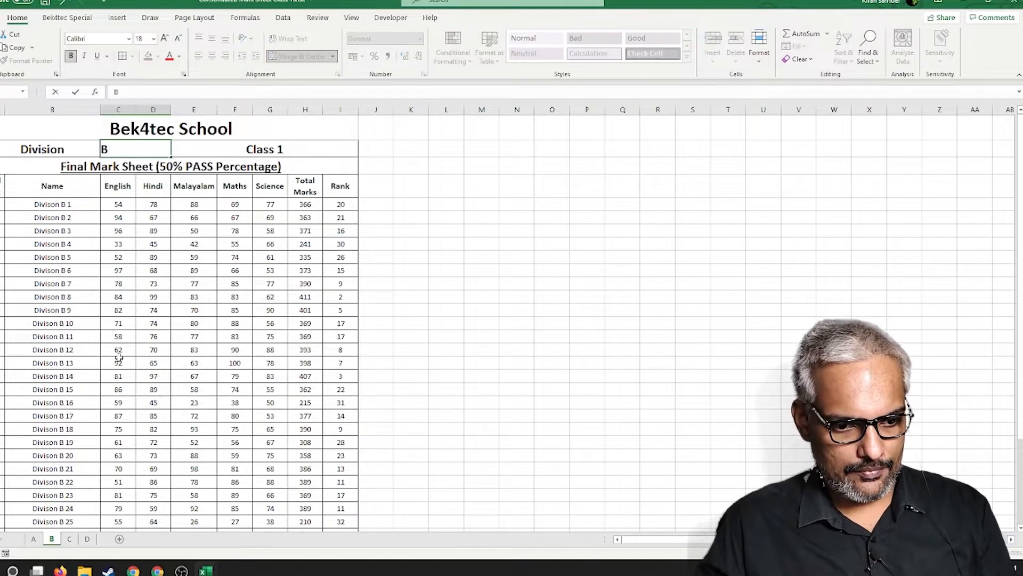
pyautogui.click(118, 360)
# - Enter C in the cell beside Division on sheet C
pyautogui.click(69, 539)
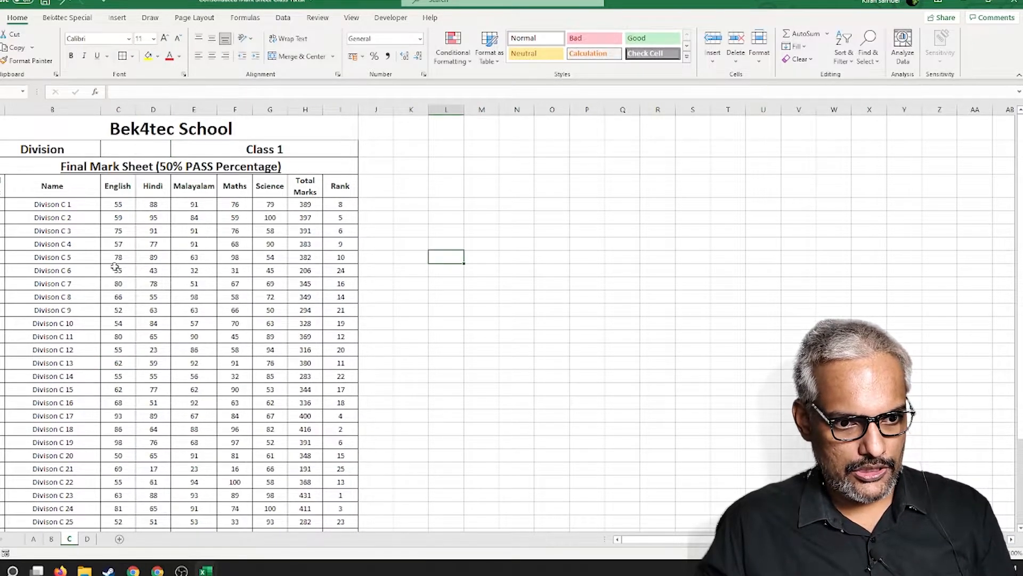
pyautogui.click(130, 149)
pyautogui.write('C')
pyautogui.click(128, 363)
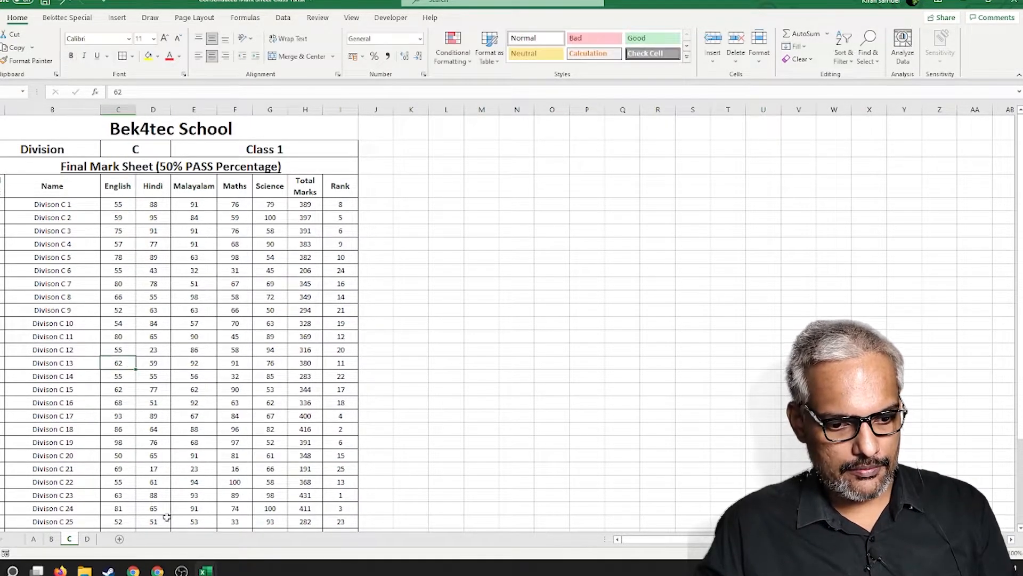
# - Enter D in the cell beside Division on sheet D
pyautogui.click(87, 538)
pyautogui.click(142, 150)
pyautogui.write('D')
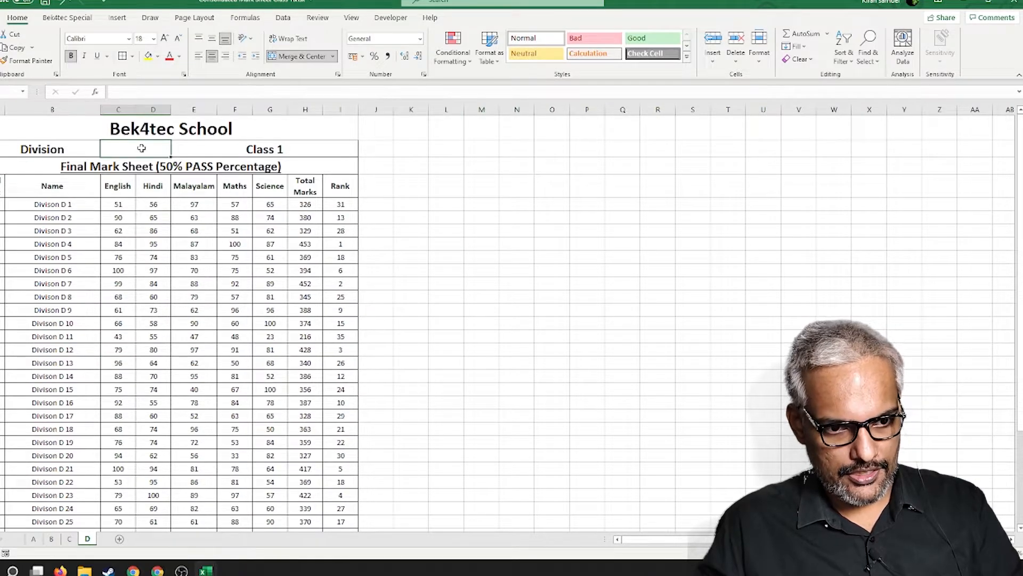
pyautogui.click(508, 189)
# - Delete the five surplus rows without students, 35 to 39, below Divison A 30 on sheet A
pyautogui.scroll(-5, 51, 507)
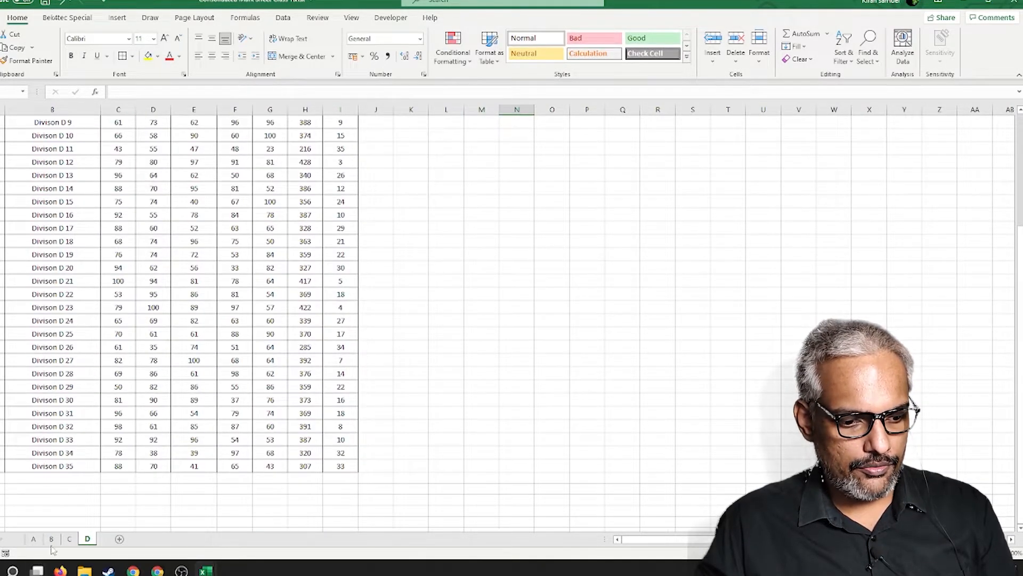
pyautogui.click(33, 539)
pyautogui.scroll(-6, 80, 345)
pyautogui.moveTo(2, 334); pyautogui.dragTo(3, 387)
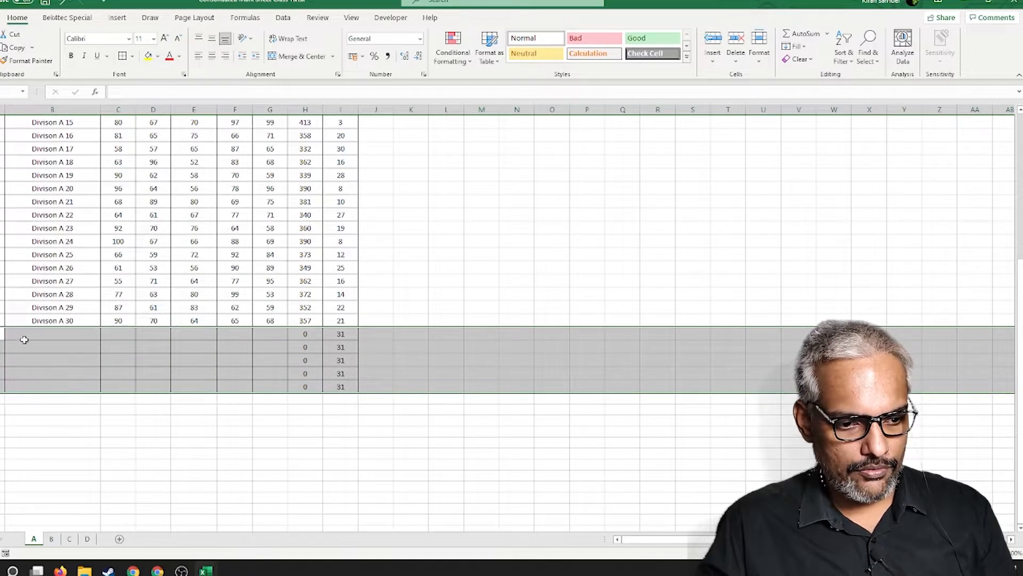
pyautogui.rightClick(3, 333)
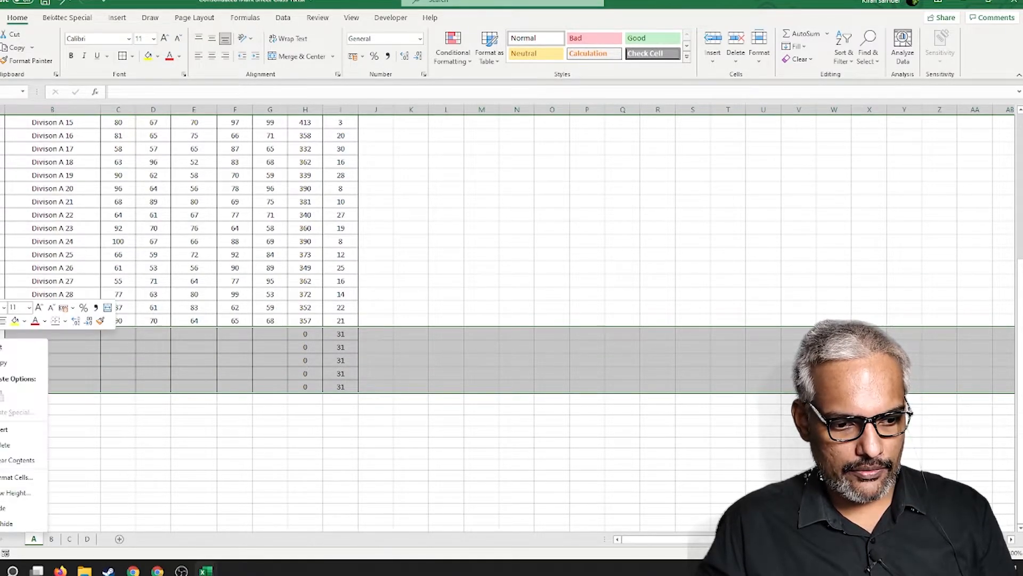
pyautogui.click(21, 451)
# - Delete the three surplus rows without students, 37 to 39, below Divison B 32 on sheet B
pyautogui.click(51, 539)
pyautogui.scroll(-7, 80, 342)
pyautogui.click(2, 334)
pyautogui.moveTo(3, 361); pyautogui.dragTo(2, 386)
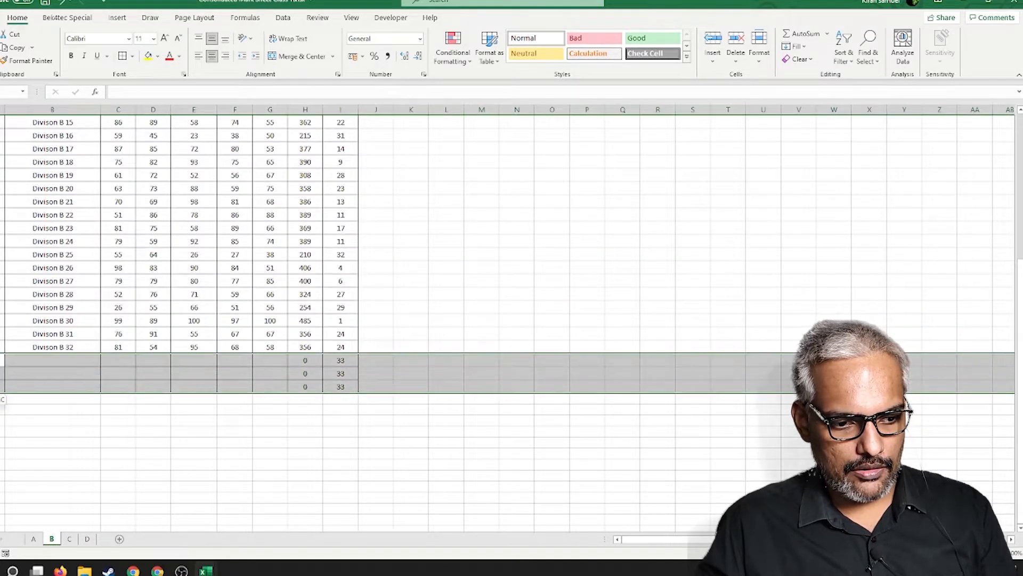
pyautogui.rightClick(5, 378)
pyautogui.click(15, 348)
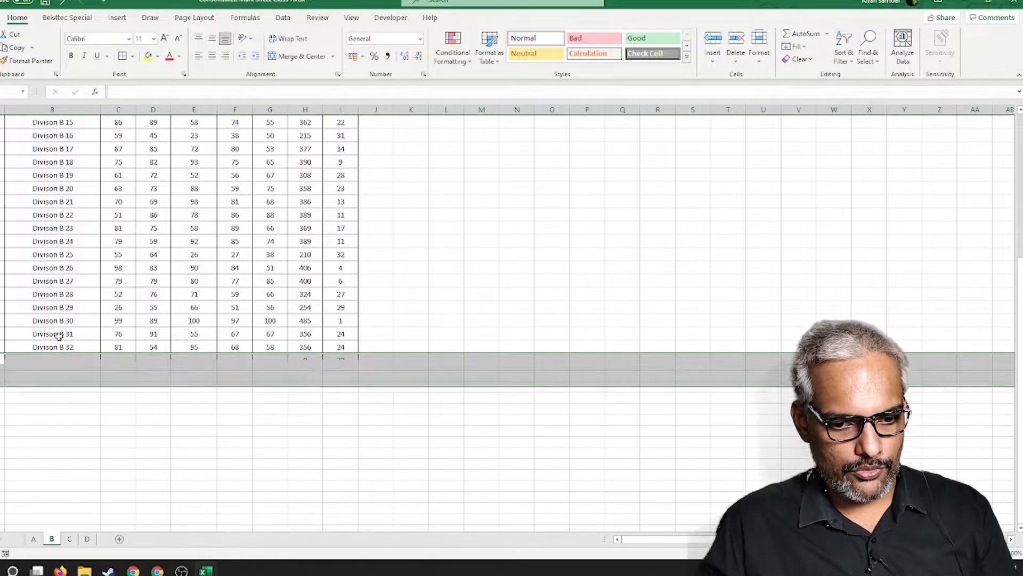
# - Delete the ten surplus rows without students, 30 to 39, below Divison C 25 on sheet C
pyautogui.click(68, 540)
pyautogui.scroll(-7, 12, 290)
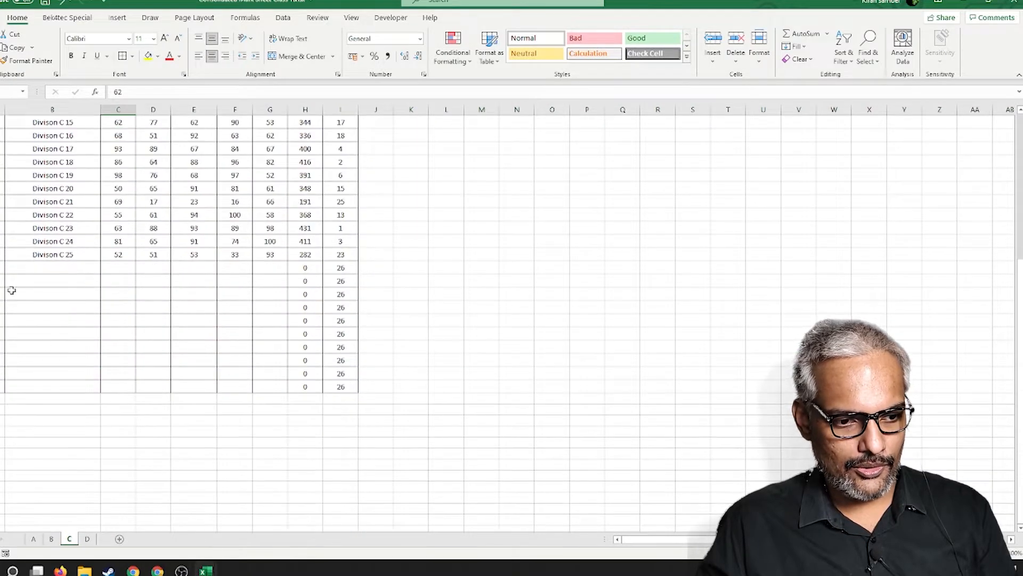
pyautogui.moveTo(3, 268); pyautogui.dragTo(2, 386)
pyautogui.rightClick(2, 344)
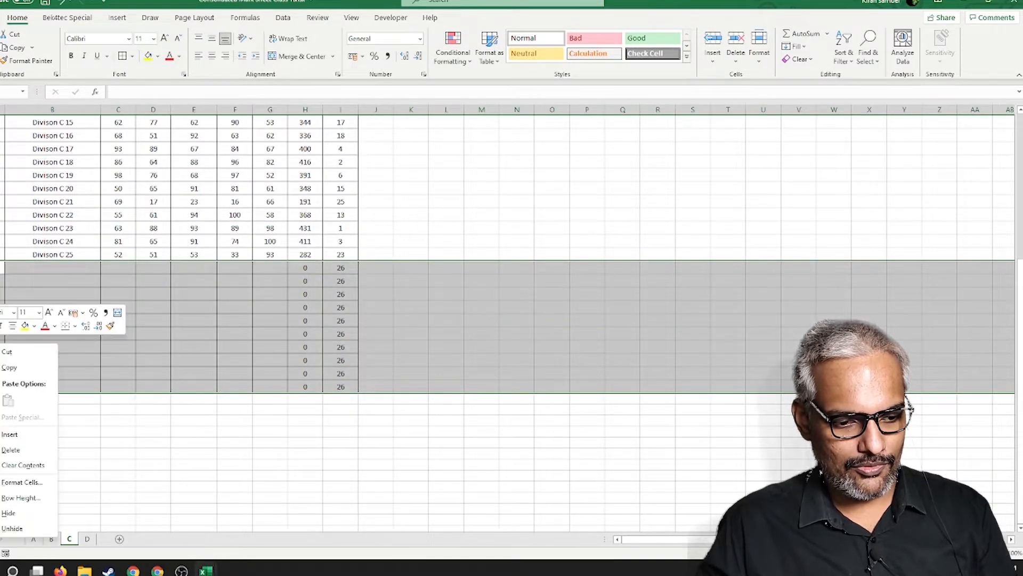
pyautogui.click(21, 465)
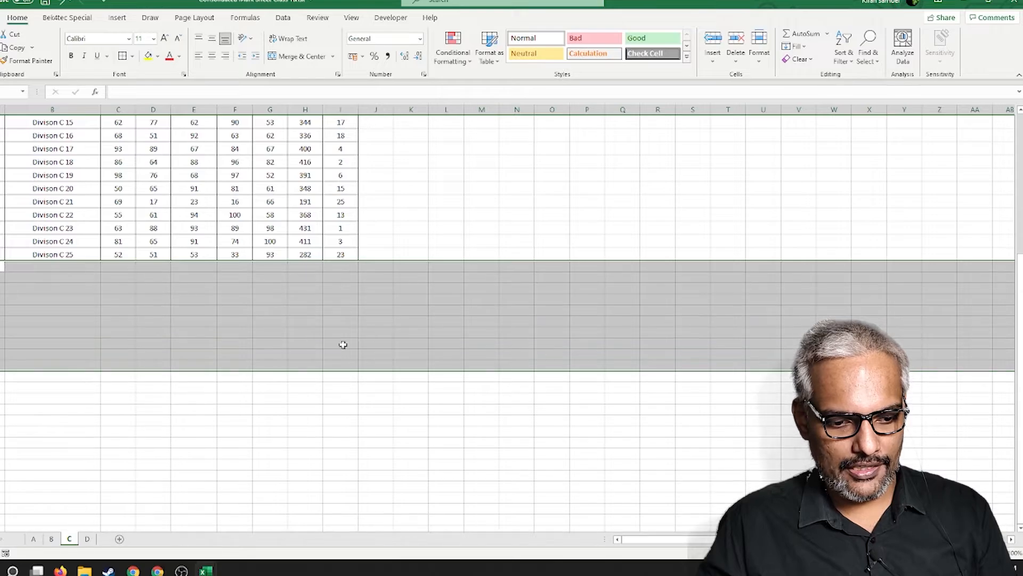
pyautogui.scroll(6, 187, 344)
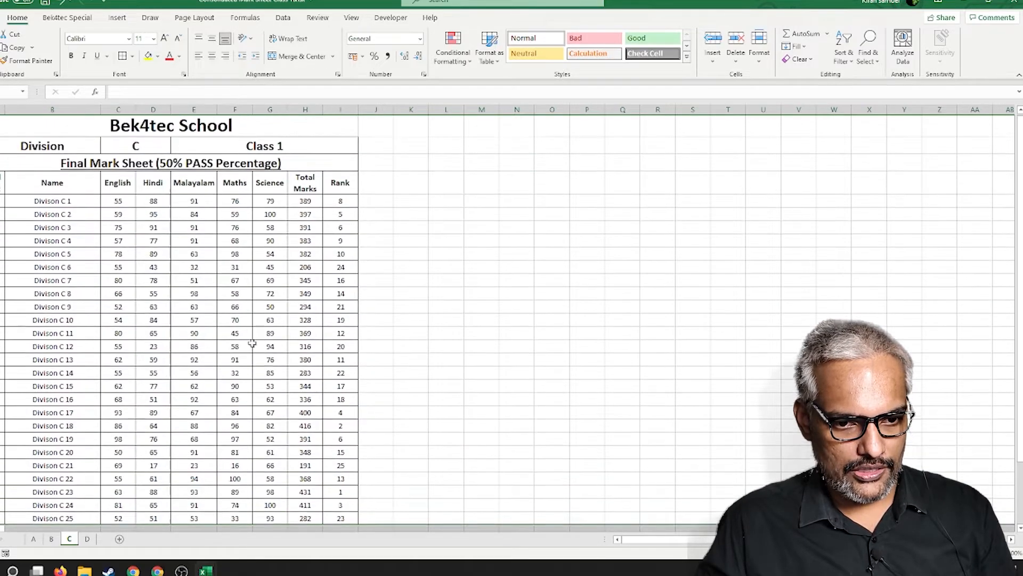
pyautogui.click(403, 305)
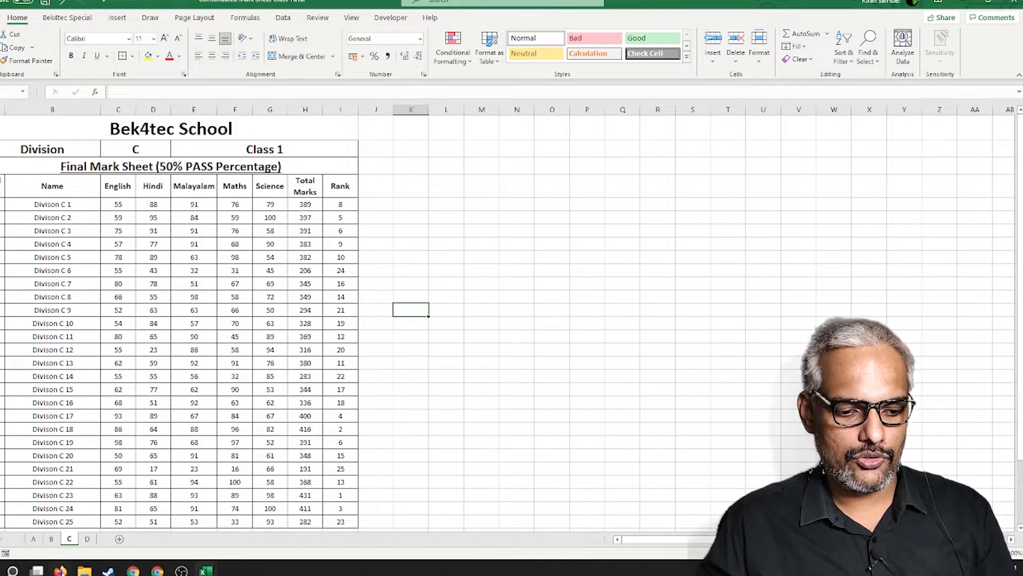
# - Group sheets A to D again and check the first two pages of the mark sheets in the print preview
pyautogui.click(89, 540)
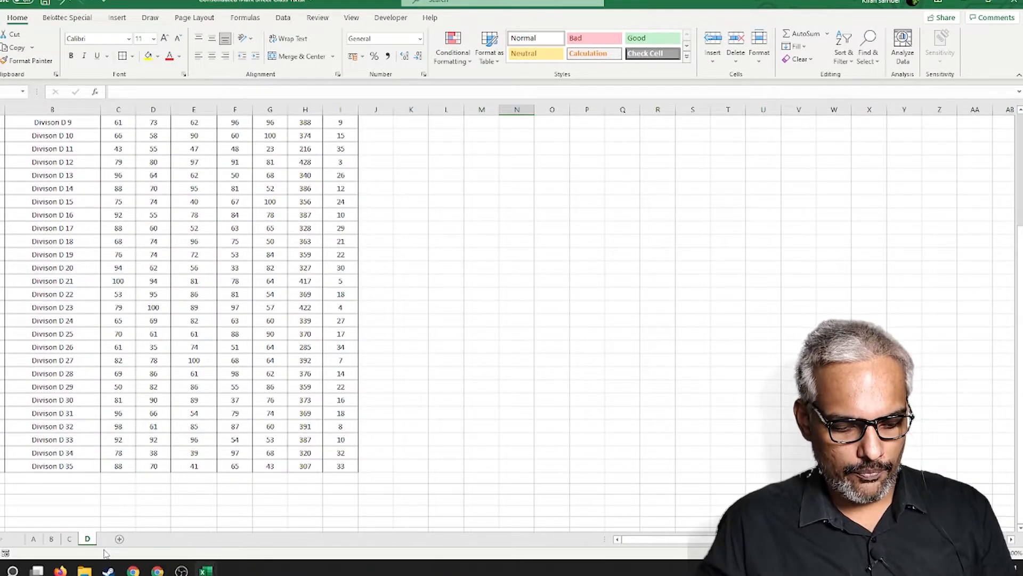
pyautogui.keyDown('shift'); pyautogui.click(33, 539); pyautogui.keyUp('shift')
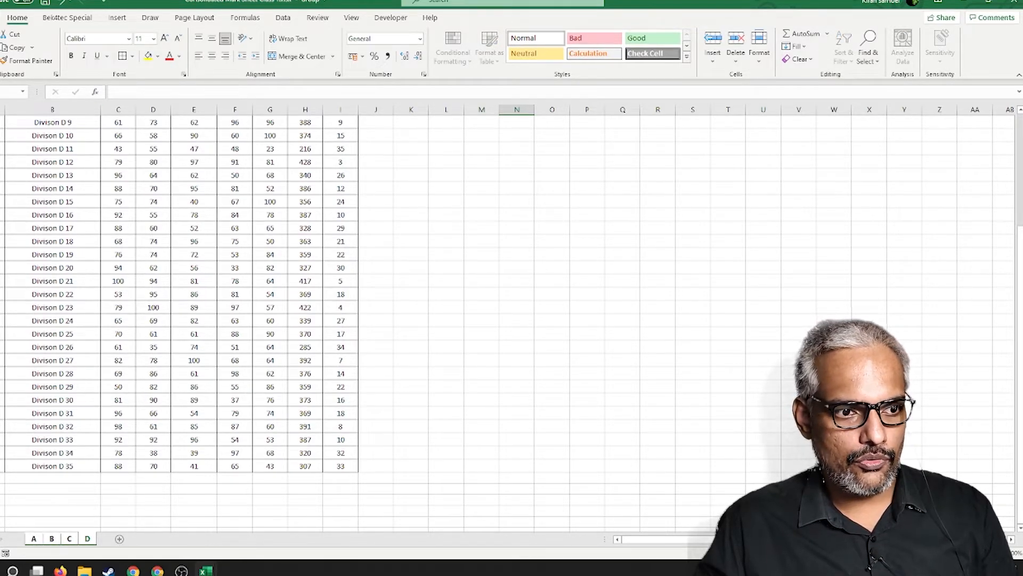
pyautogui.click(1, 17)
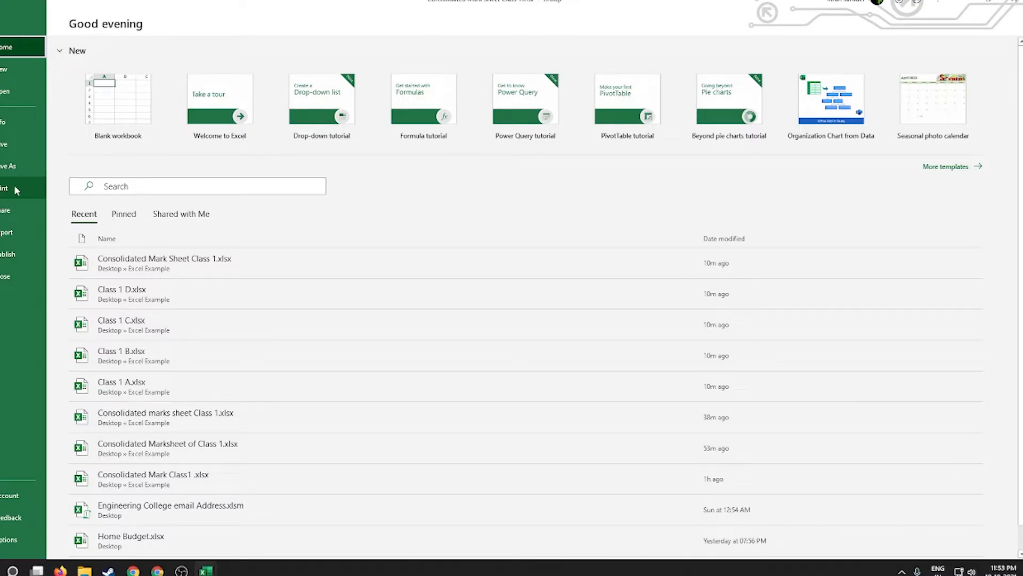
pyautogui.click(15, 189)
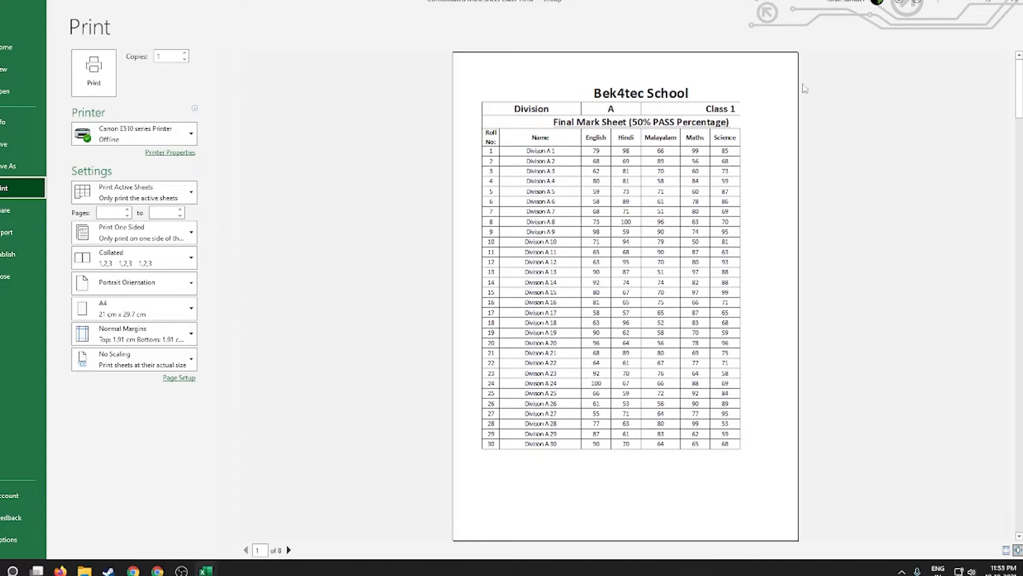
pyautogui.scroll(-1, 824, 190)
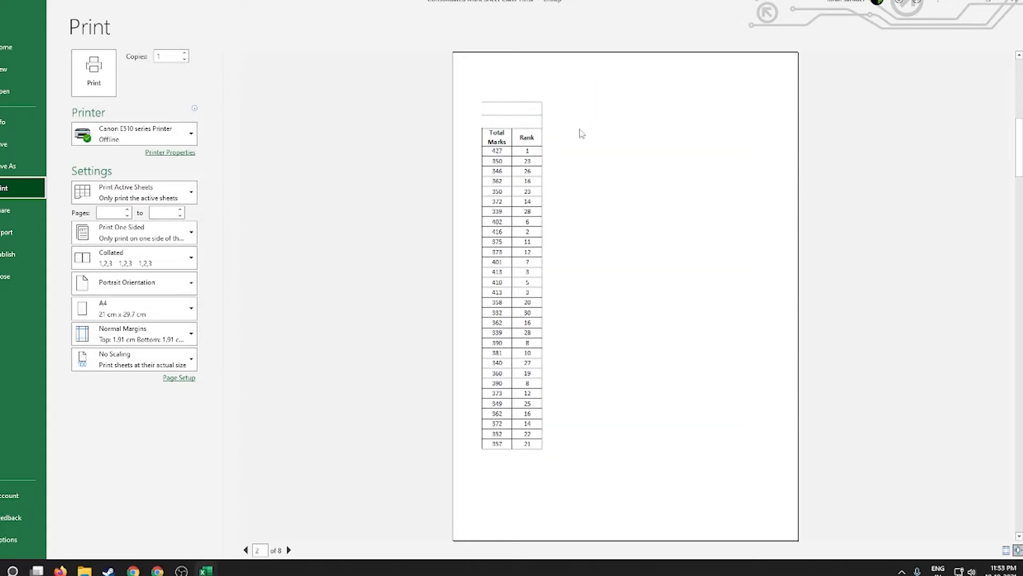
pyautogui.scroll(1, 615, 208)
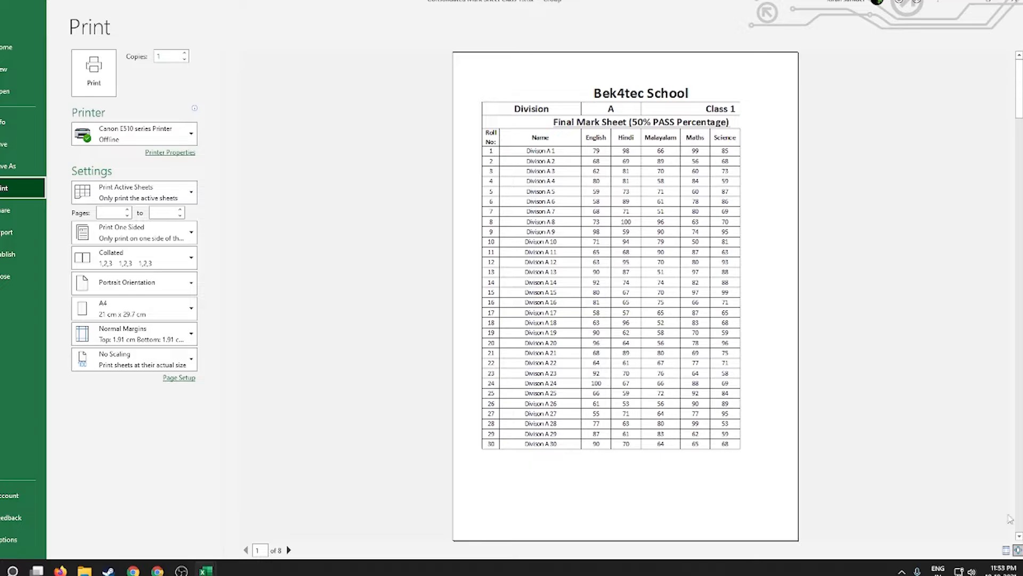
# - Show the margins in the print preview, narrow division A's side margins to fit the Rank column, and slightly widen its Name column
pyautogui.click(1006, 550)
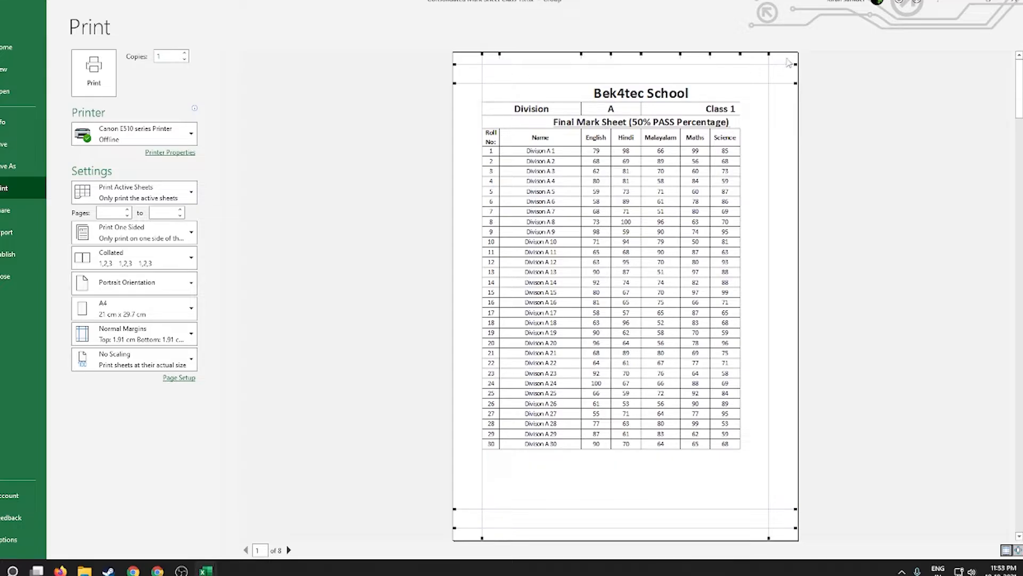
pyautogui.moveTo(482, 121); pyautogui.dragTo(464, 121)
pyautogui.moveTo(770, 125); pyautogui.dragTo(796, 127)
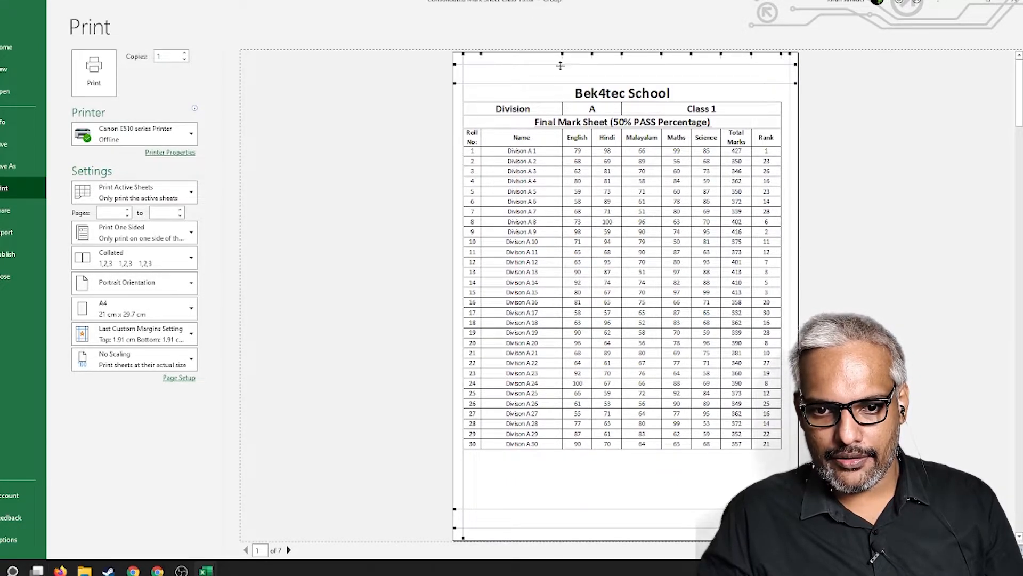
pyautogui.moveTo(563, 55); pyautogui.dragTo(569, 54)
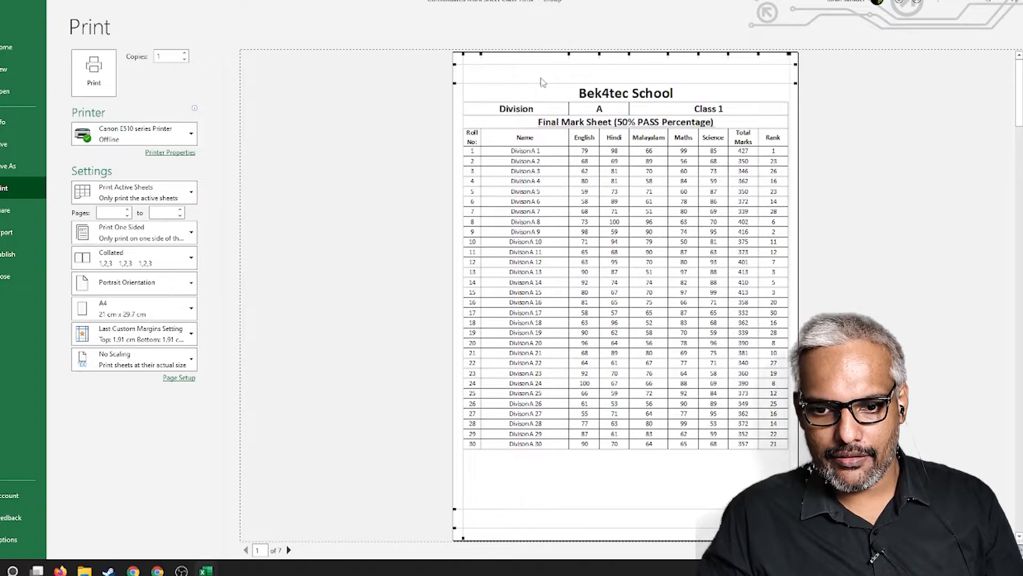
pyautogui.moveTo(462, 110); pyautogui.dragTo(461, 110)
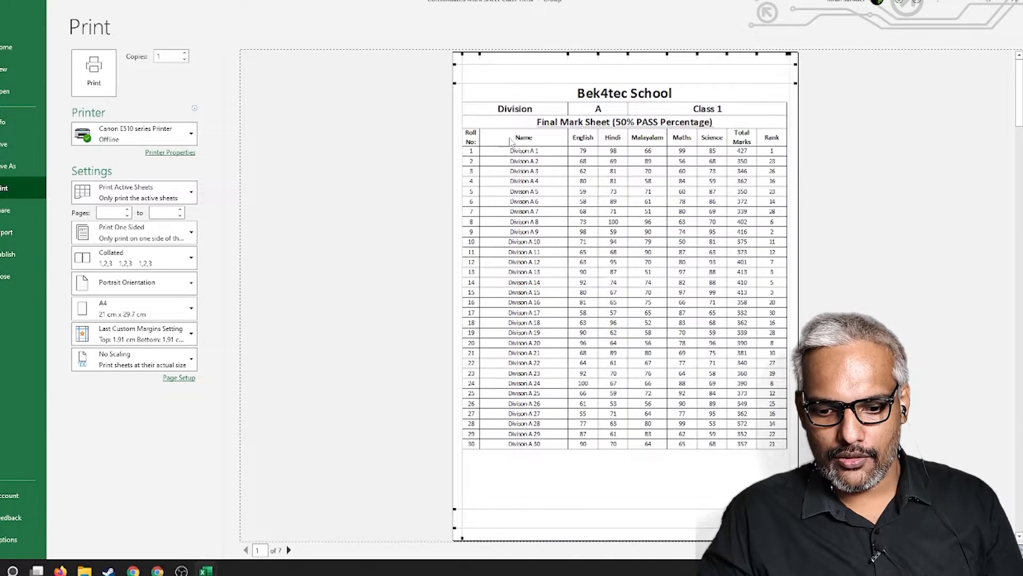
# - Narrow both side margins of the division B page so that the Total Marks and Rank columns fit on it
pyautogui.scroll(-1, 576, 176)
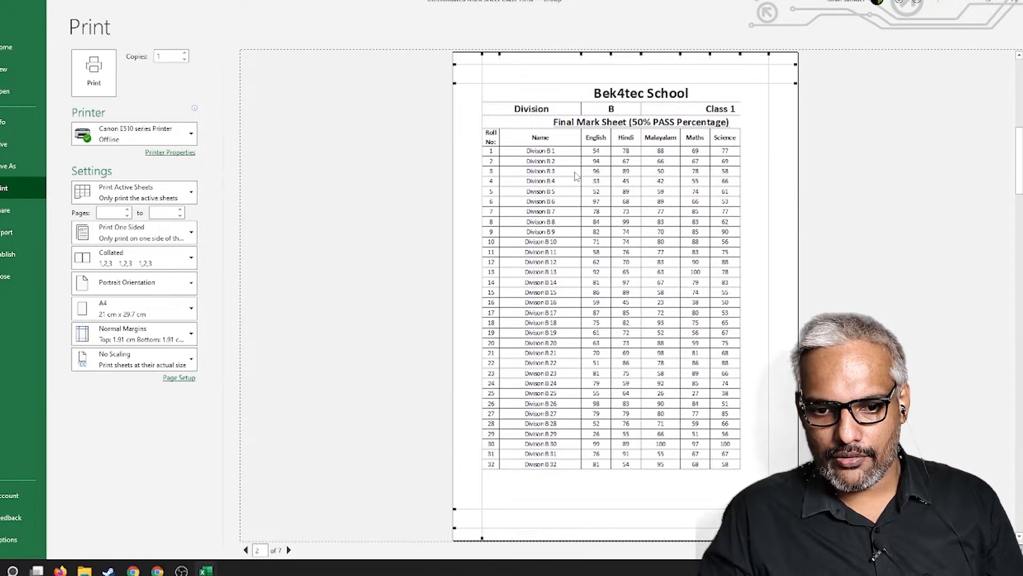
pyautogui.moveTo(482, 130); pyautogui.dragTo(465, 131)
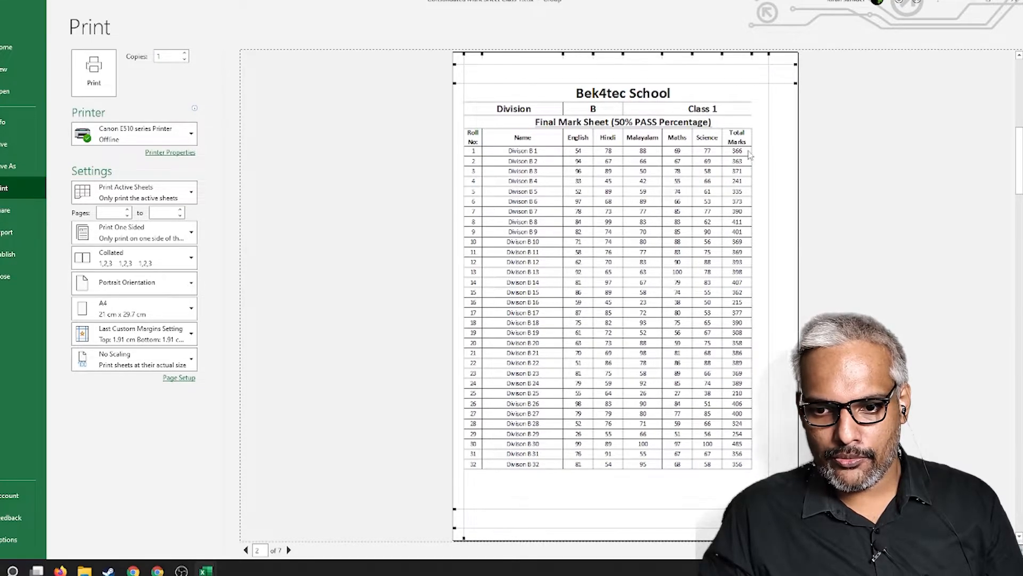
pyautogui.moveTo(769, 139); pyautogui.dragTo(792, 139)
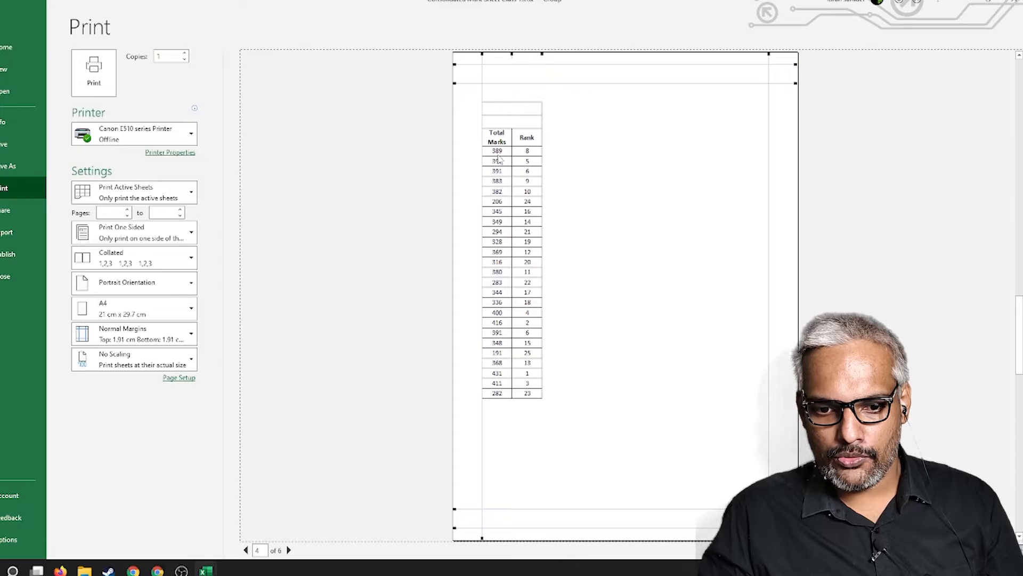
# - Narrow both side margins of the division C page to fit all columns through Rank, and fine-tune the table's horizontal position
pyautogui.scroll(1, 500, 159)
pyautogui.moveTo(480, 144); pyautogui.dragTo(458, 144)
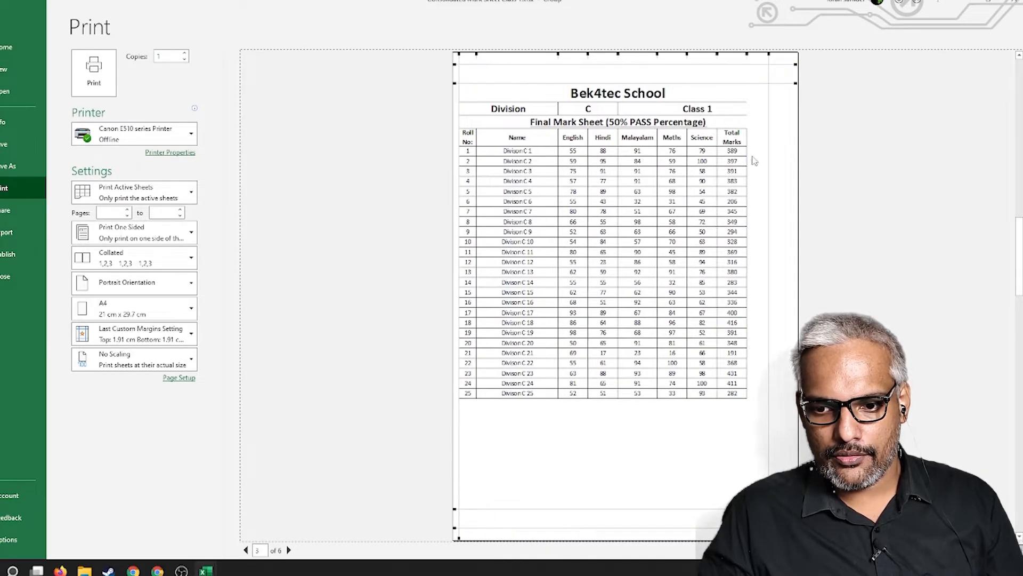
pyautogui.moveTo(769, 136); pyautogui.dragTo(784, 137)
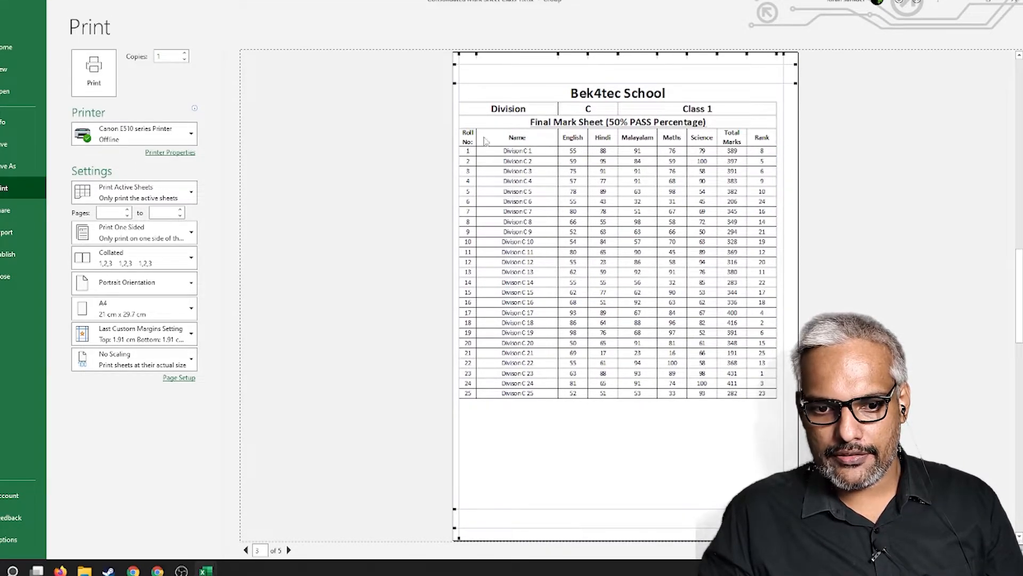
pyautogui.moveTo(458, 132); pyautogui.dragTo(467, 153)
# - Narrow both side margins of the division D page so that the Rank column fits on the same page
pyautogui.scroll(-1, 476, 163)
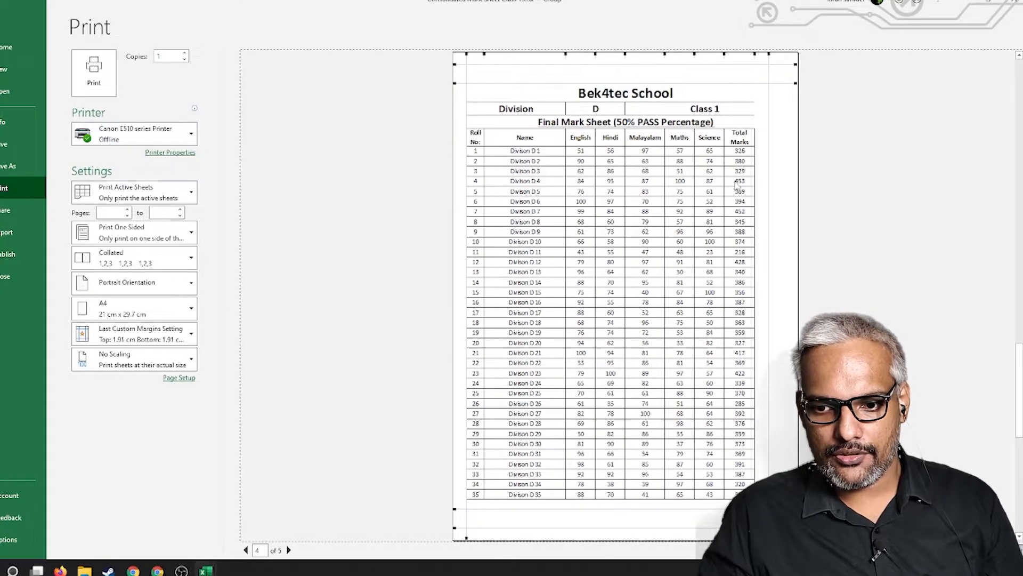
pyautogui.moveTo(770, 165); pyautogui.dragTo(784, 164)
pyautogui.moveTo(467, 143); pyautogui.dragTo(464, 144)
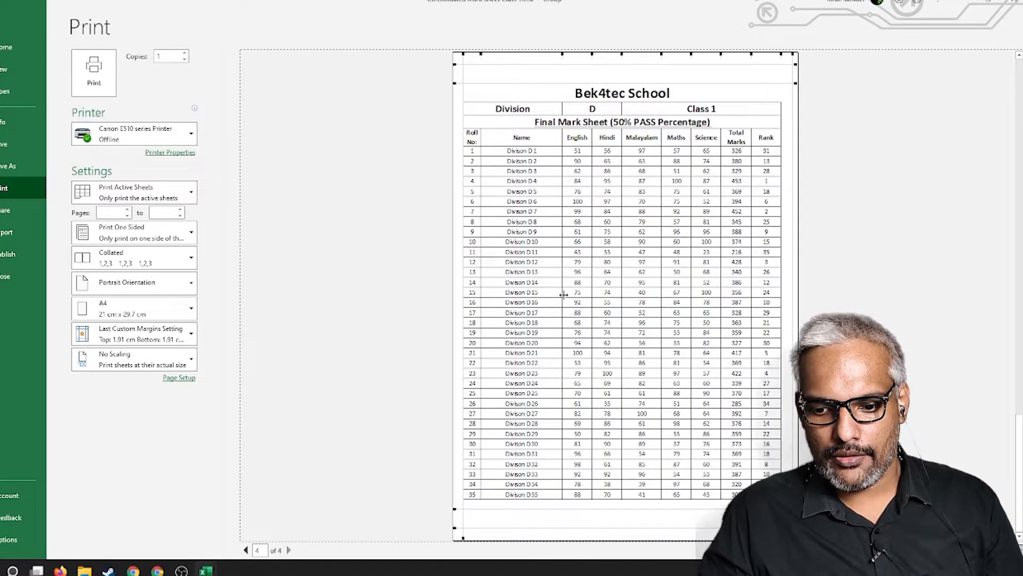
pyautogui.scroll(3, 563, 295)
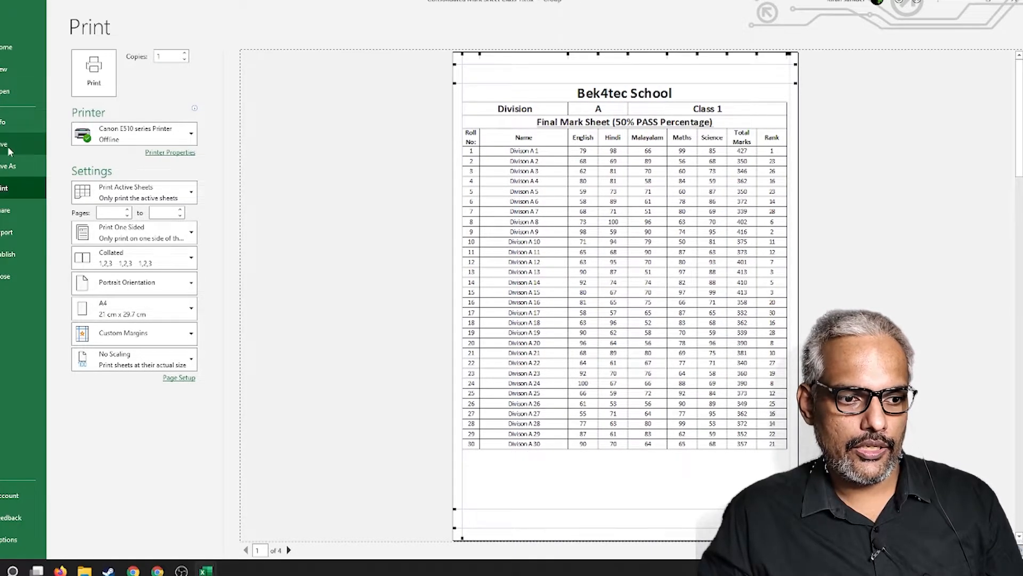
# - Save the grouped sheets as a PDF named Consolidated Mark Sheet Class 1 in the Excel Example folder
pyautogui.click(9, 167)
pyautogui.click(340, 89)
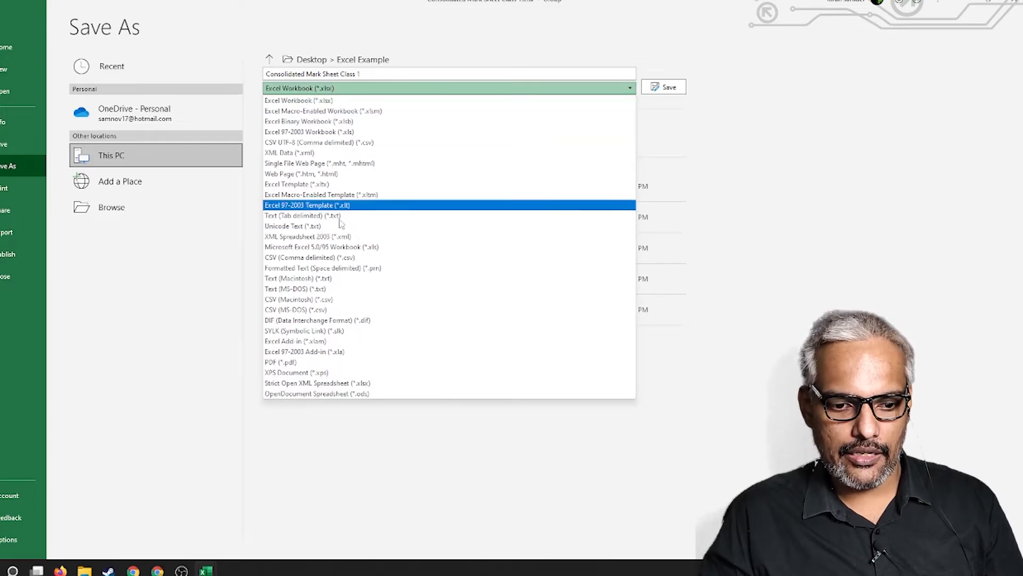
pyautogui.click(292, 362)
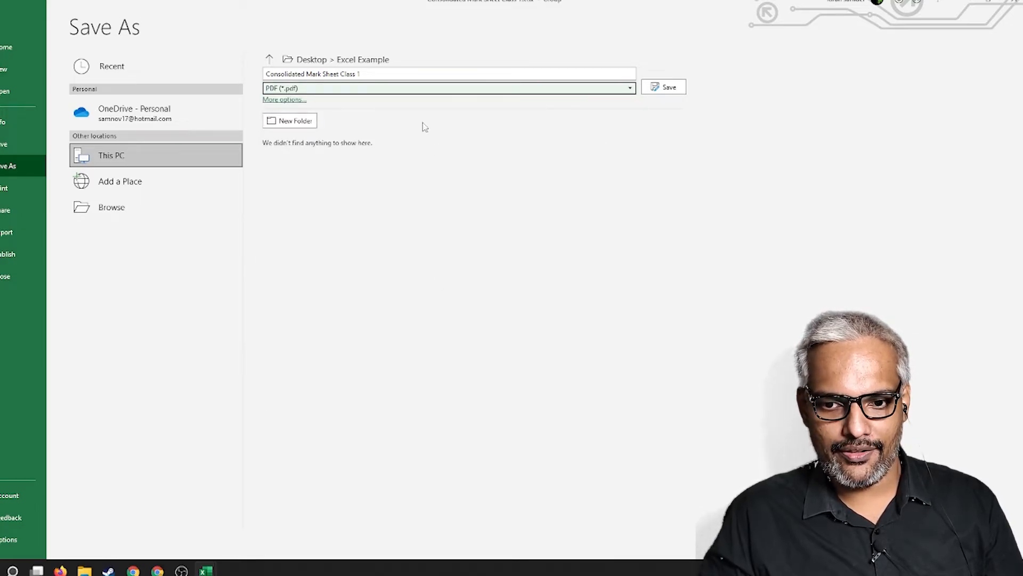
pyautogui.click(666, 87)
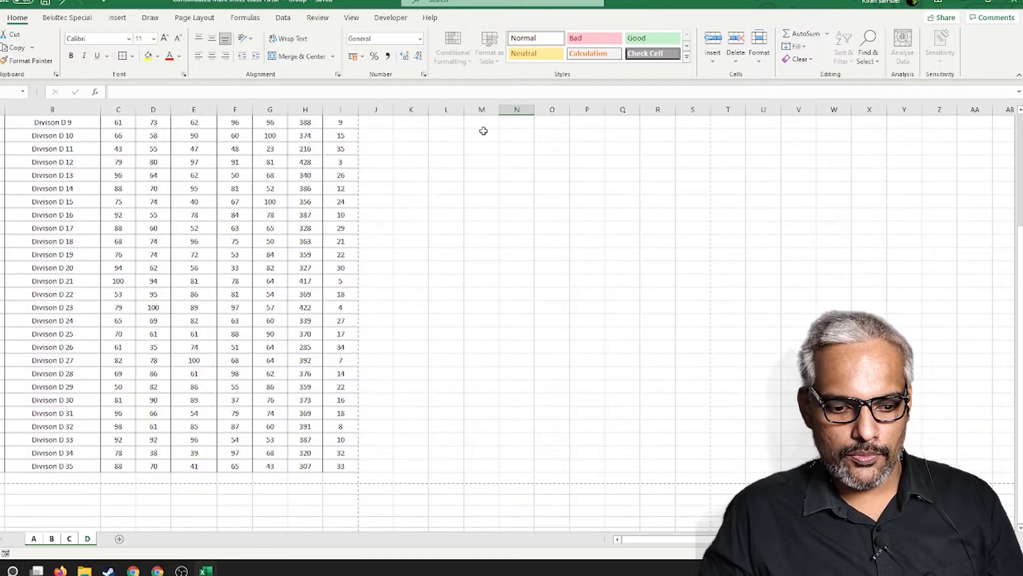
# - Open Consolidated Mark Sheet Class 1.pdf from the Excel Example folder, check the pages of divisions A to D, and close it
pyautogui.click(84, 570)
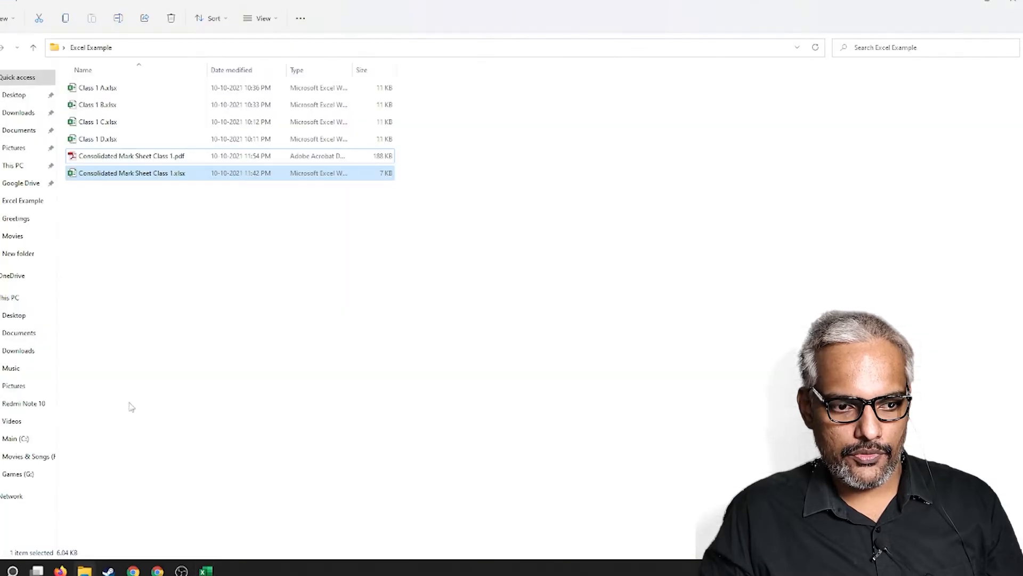
pyautogui.doubleClick(95, 154)
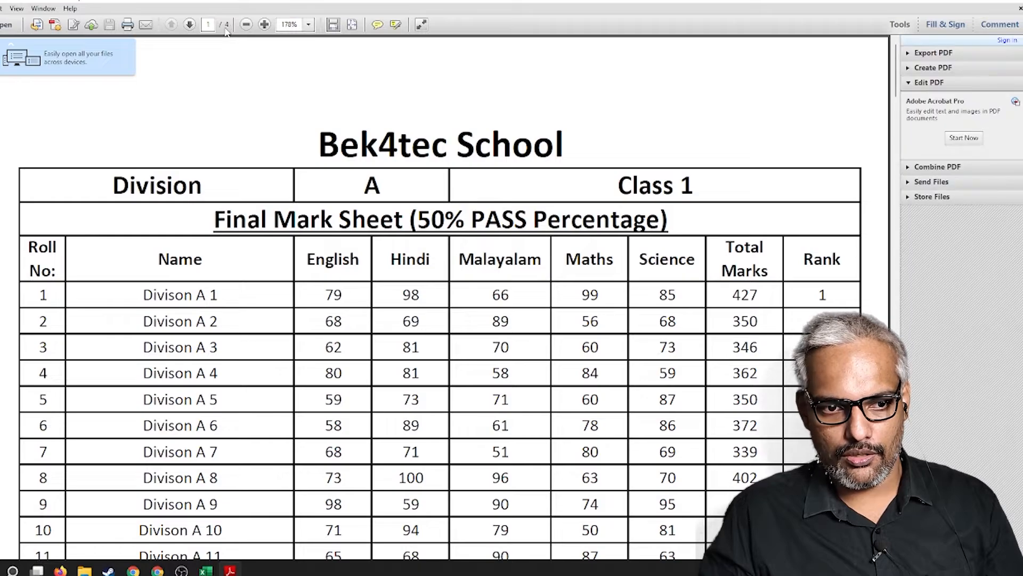
pyautogui.click(246, 24)
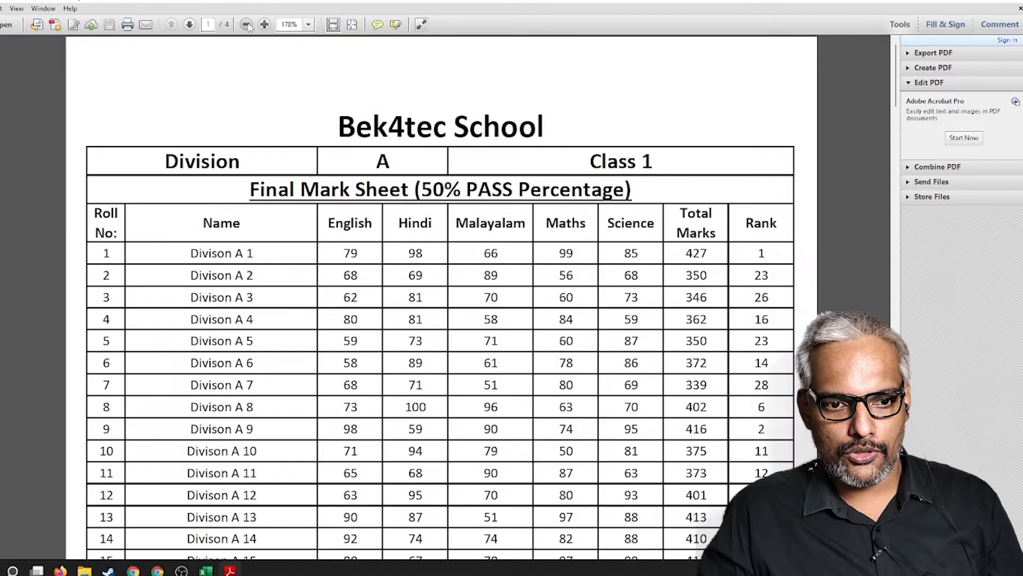
pyautogui.click(246, 24)
pyautogui.click(246, 24)
pyautogui.click(246, 24)
pyautogui.click(245, 24)
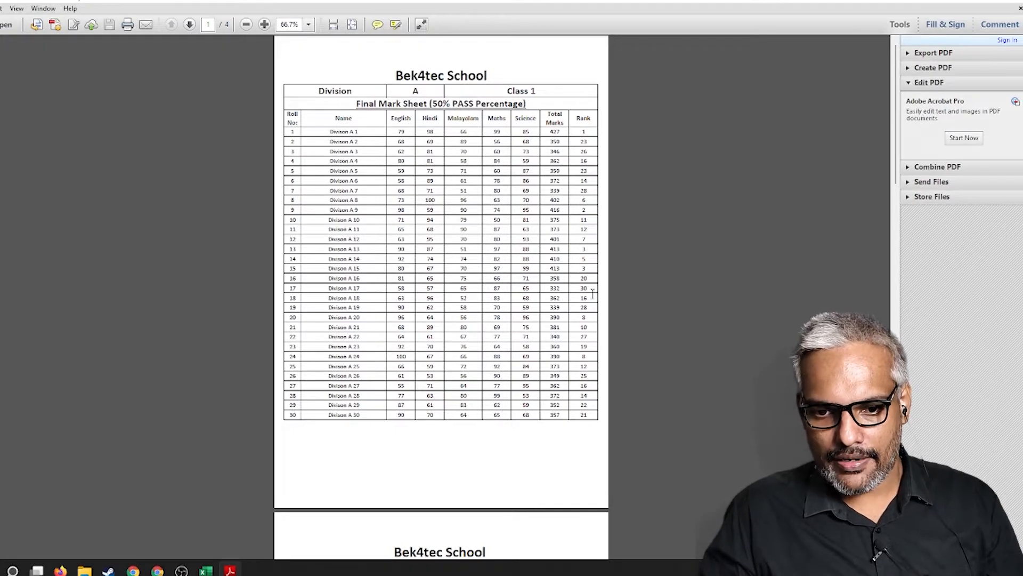
pyautogui.scroll(-10, 554, 216)
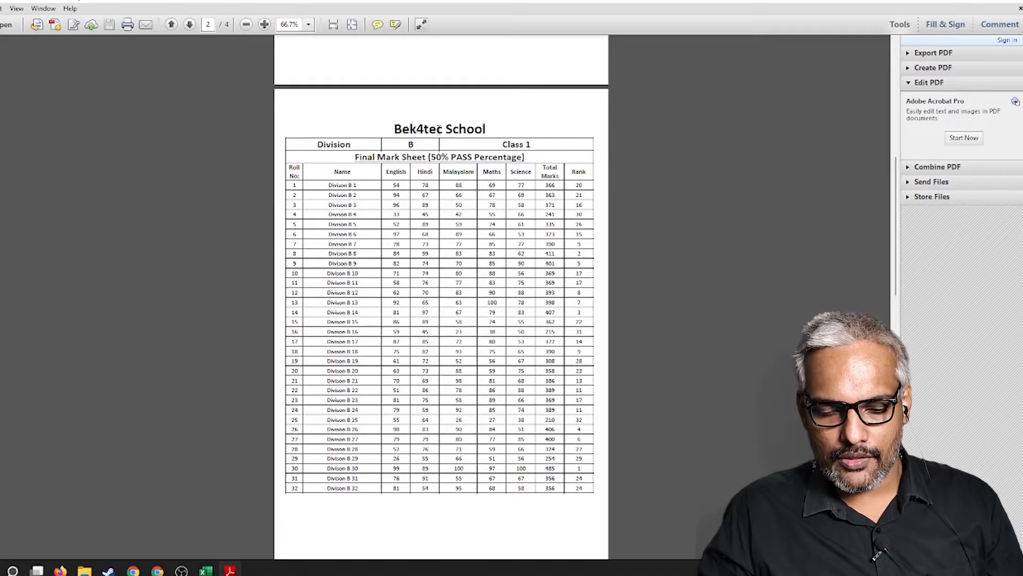
pyautogui.scroll(-10, 441, 129)
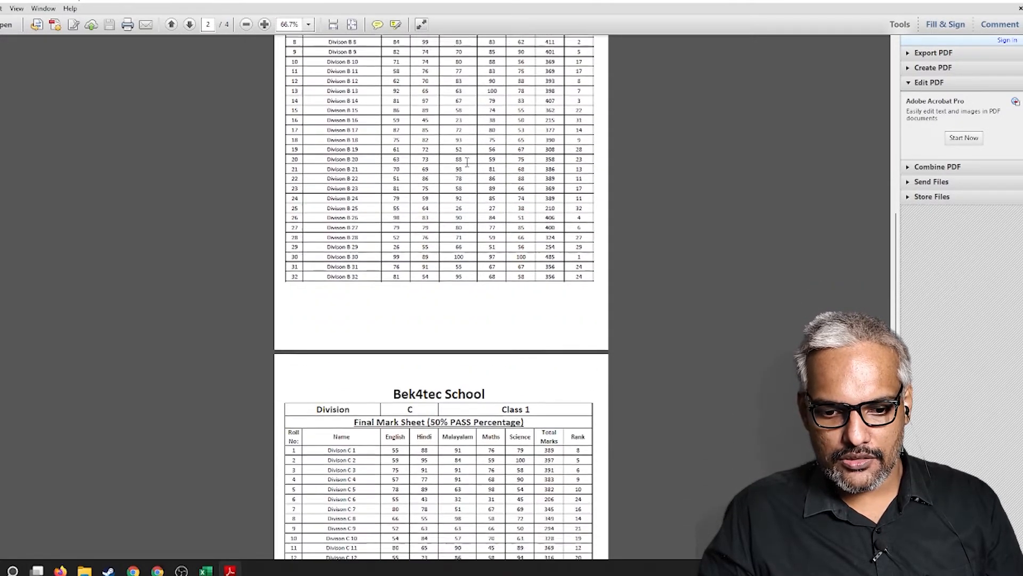
pyautogui.scroll(-10, 460, 244)
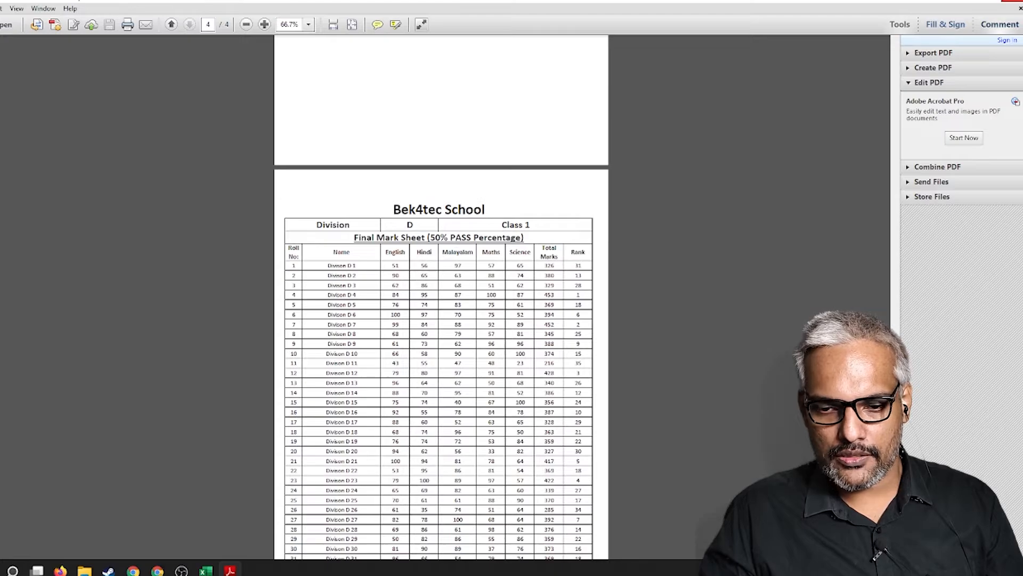
pyautogui.click(1014, 8)
# - Switch back to the consolidated mark sheet workbook in Excel, ungroup sheets A to D and show only sheet D
pyautogui.moveTo(216, 570)
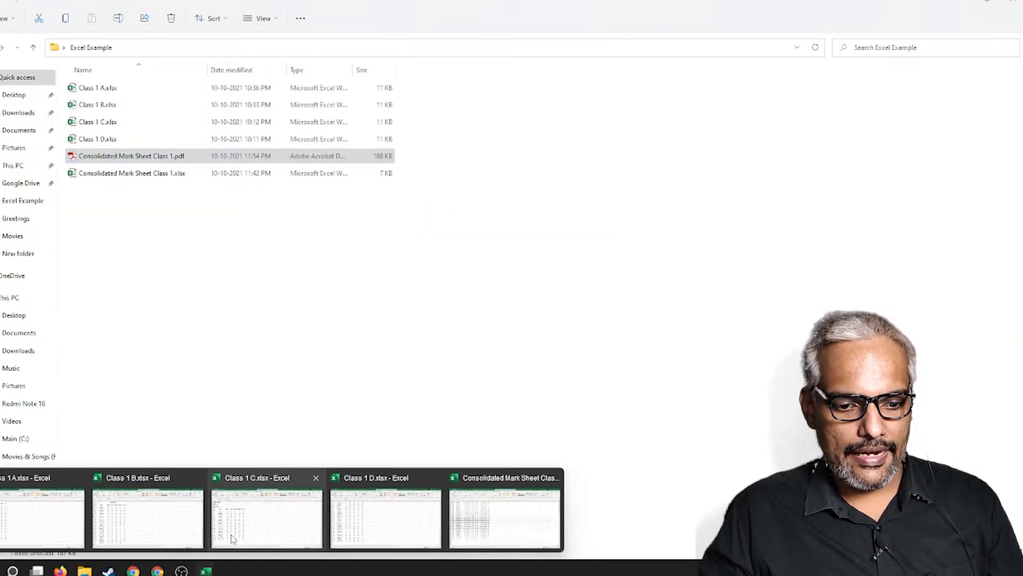
pyautogui.click(479, 478)
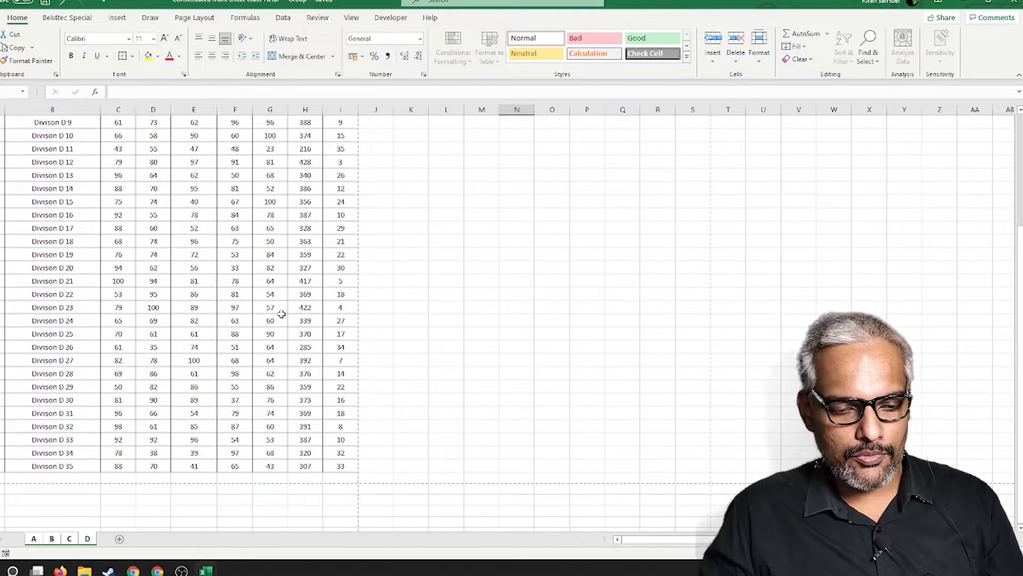
pyautogui.scroll(4, 289, 288)
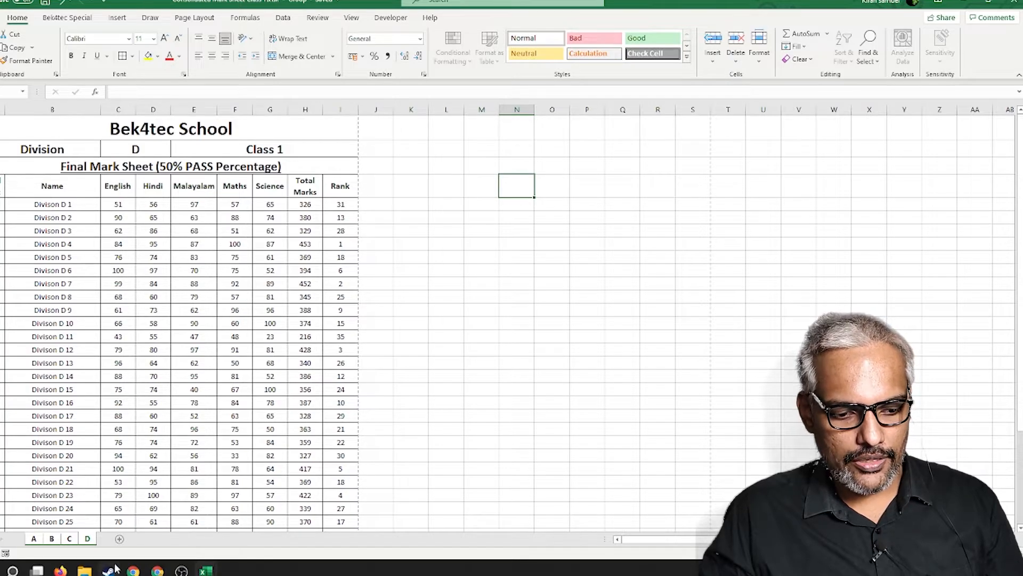
pyautogui.click(141, 482)
pyautogui.click(182, 482)
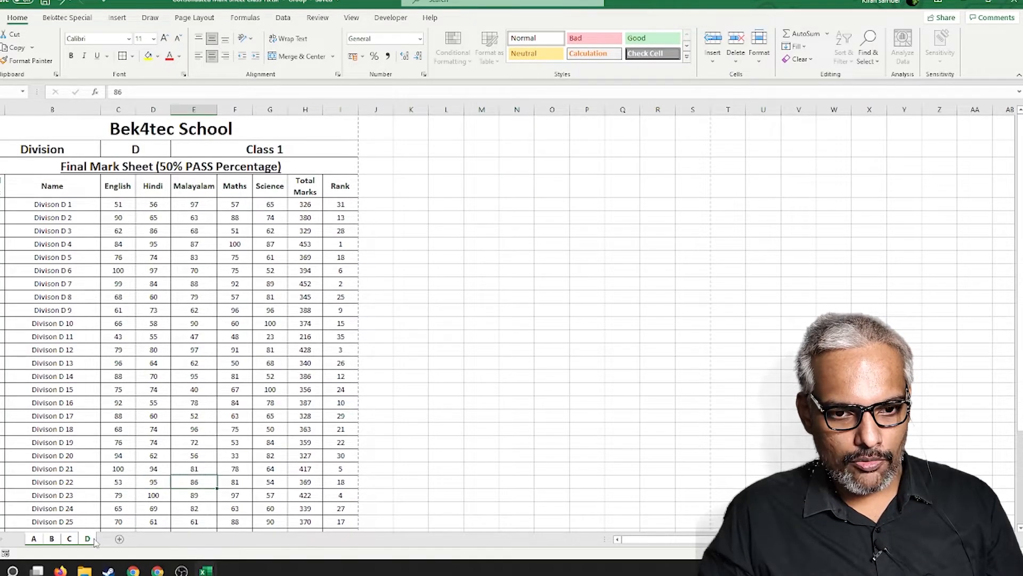
pyautogui.click(69, 538)
pyautogui.click(88, 538)
pyautogui.scroll(-2, 232, 223)
pyautogui.scroll(2, 160, 184)
# - Highlight all subject marks less than 50 on sheet D, from English to Science, with a conditional format using a custom yellow fill
pyautogui.moveTo(118, 202); pyautogui.dragTo(283, 492)
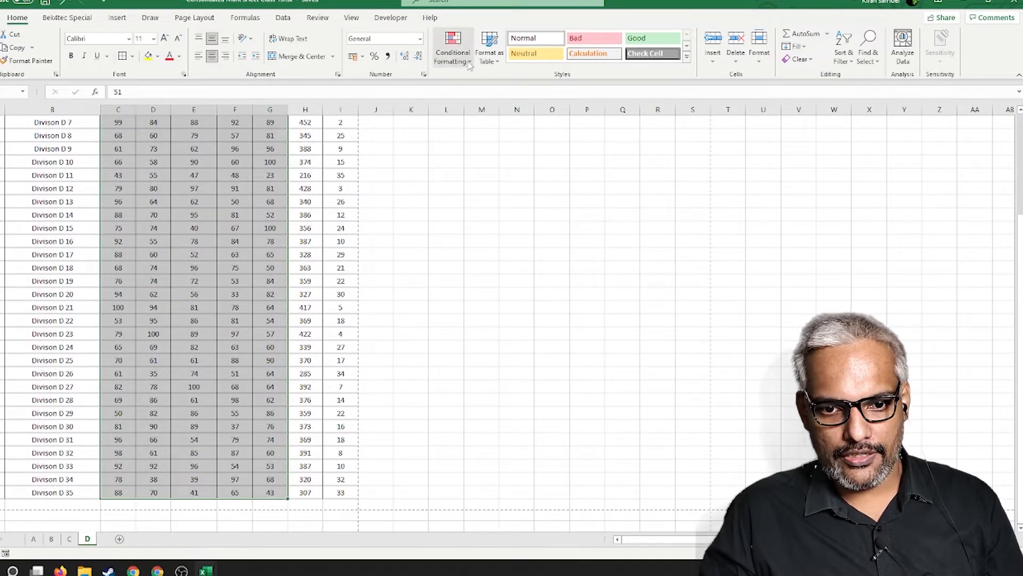
pyautogui.click(453, 52)
pyautogui.moveTo(478, 80)
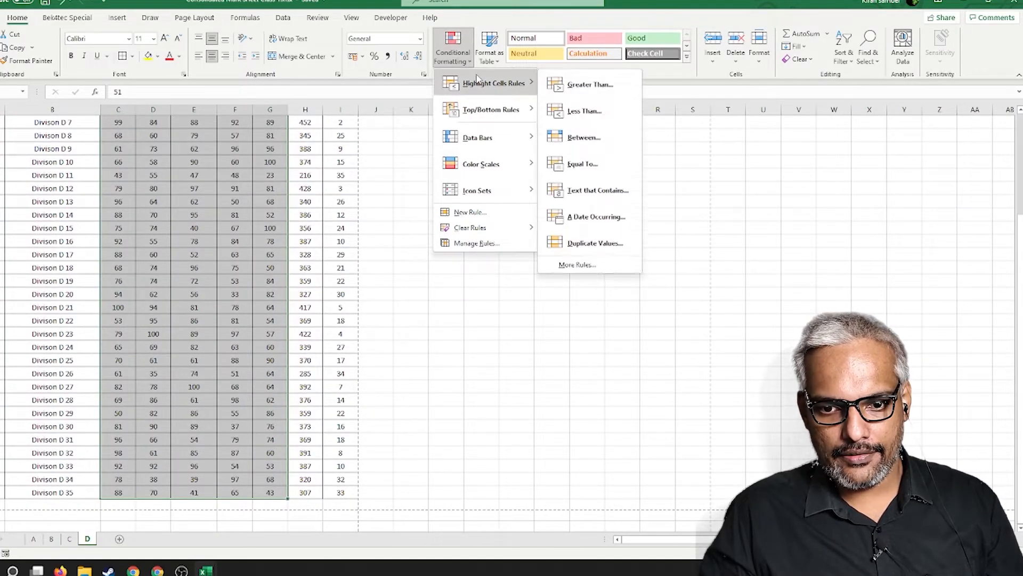
pyautogui.click(584, 111)
pyautogui.write('50')
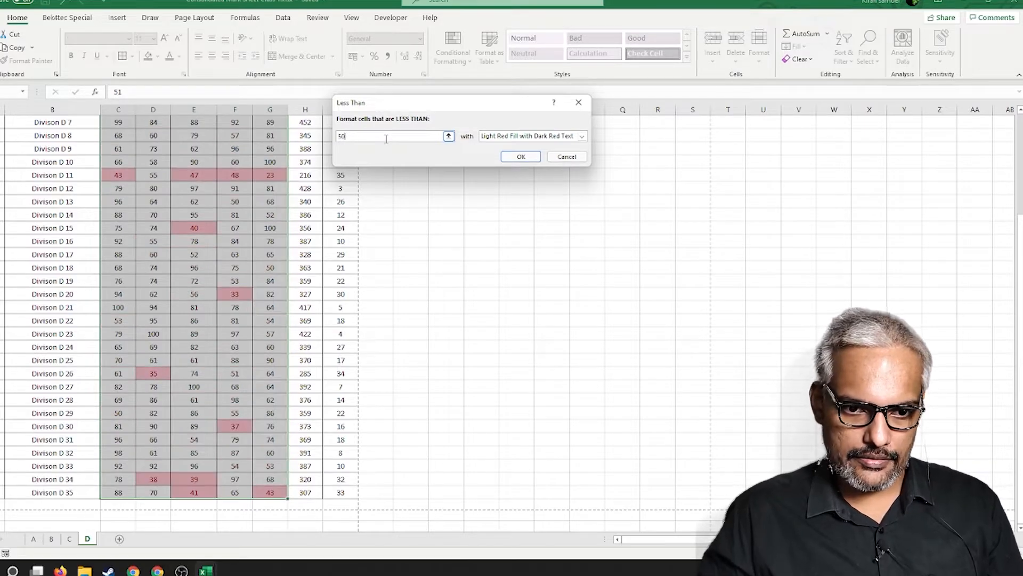
pyautogui.click(540, 137)
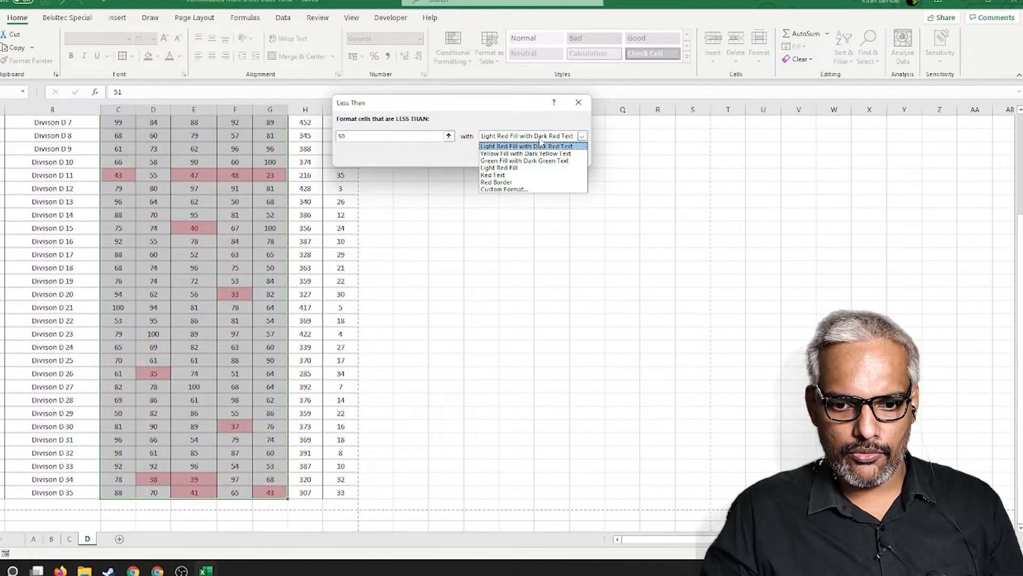
pyautogui.click(511, 191)
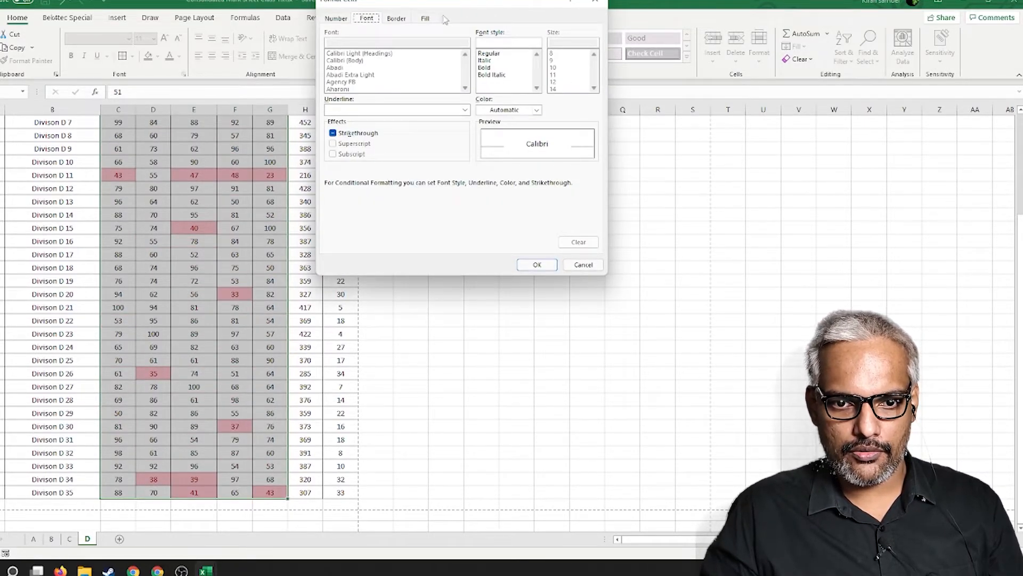
pyautogui.click(427, 18)
pyautogui.click(365, 126)
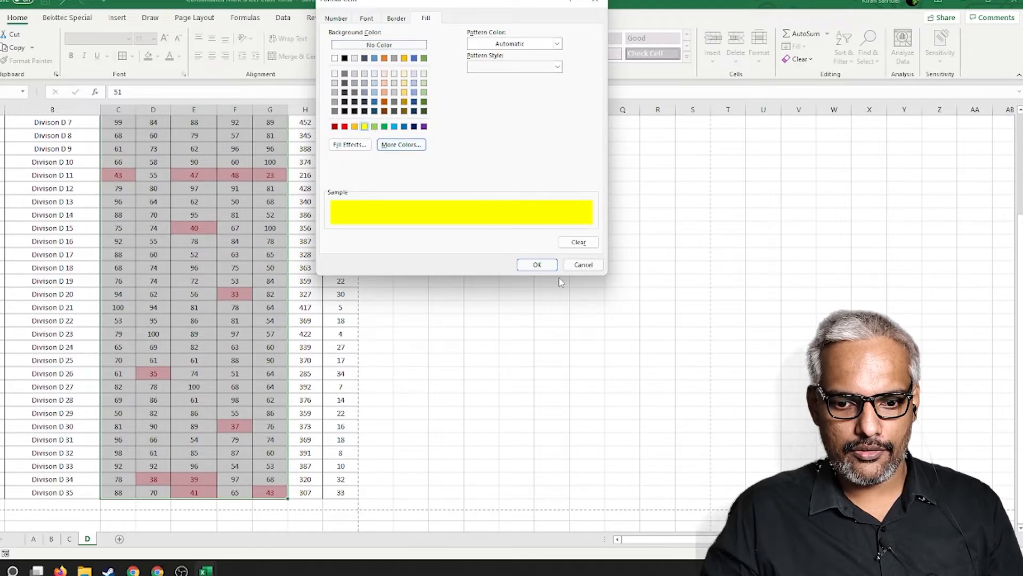
pyautogui.click(537, 265)
pyautogui.click(522, 156)
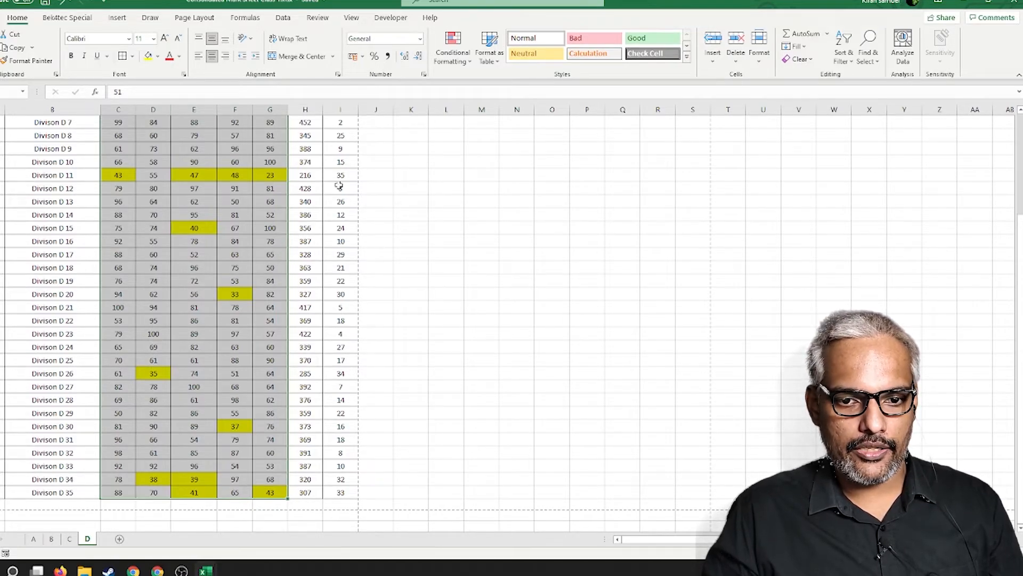
# - Change the less-than-50 conditional formatting rule on sheet D from a yellow to a grey fill
pyautogui.click(453, 53)
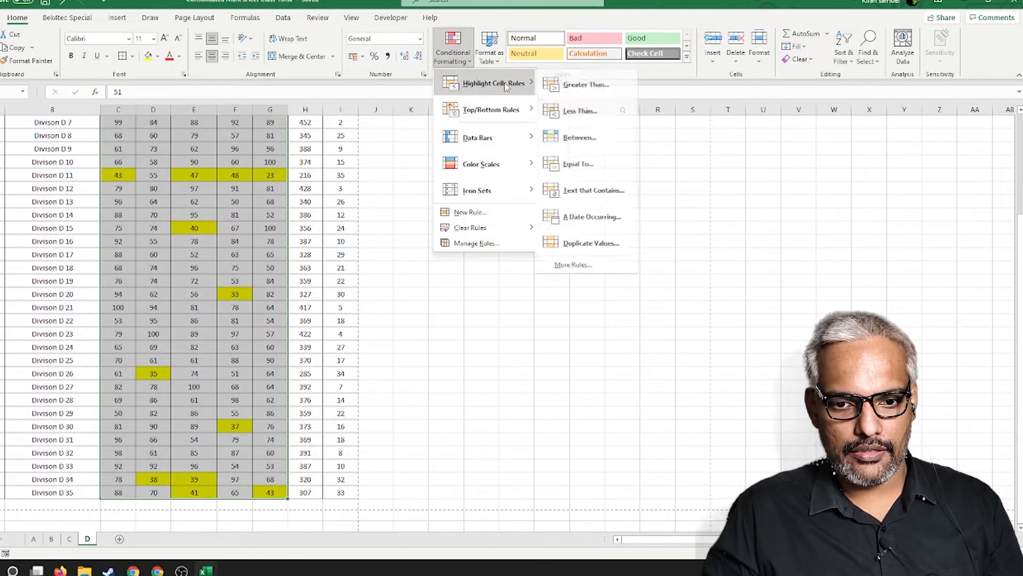
pyautogui.click(476, 243)
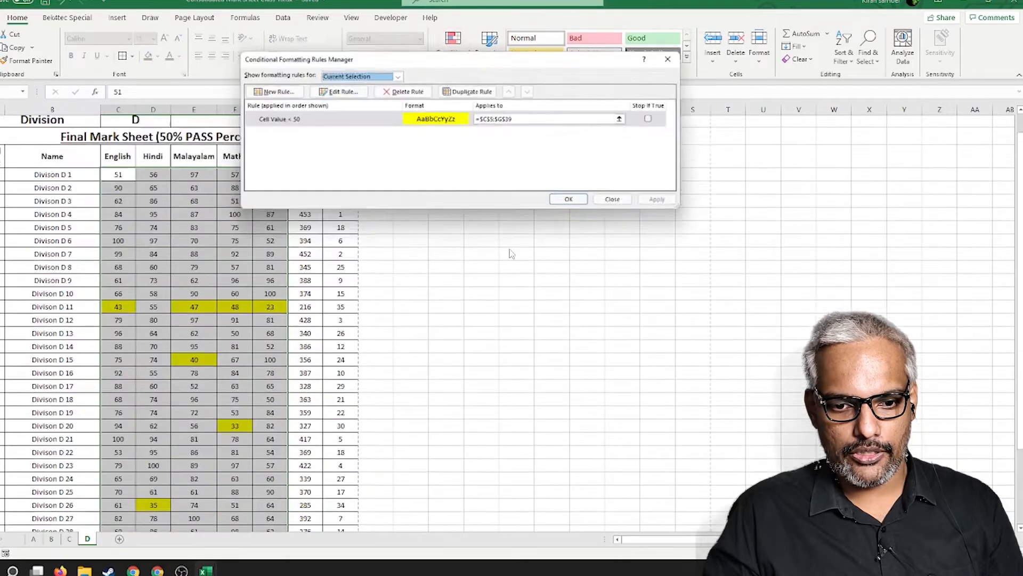
pyautogui.doubleClick(457, 119)
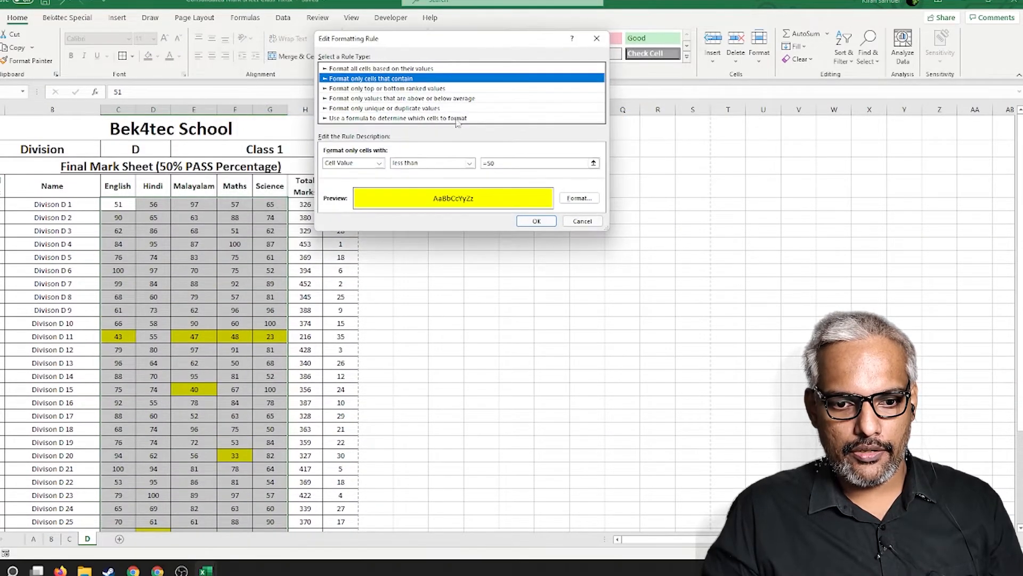
pyautogui.click(579, 197)
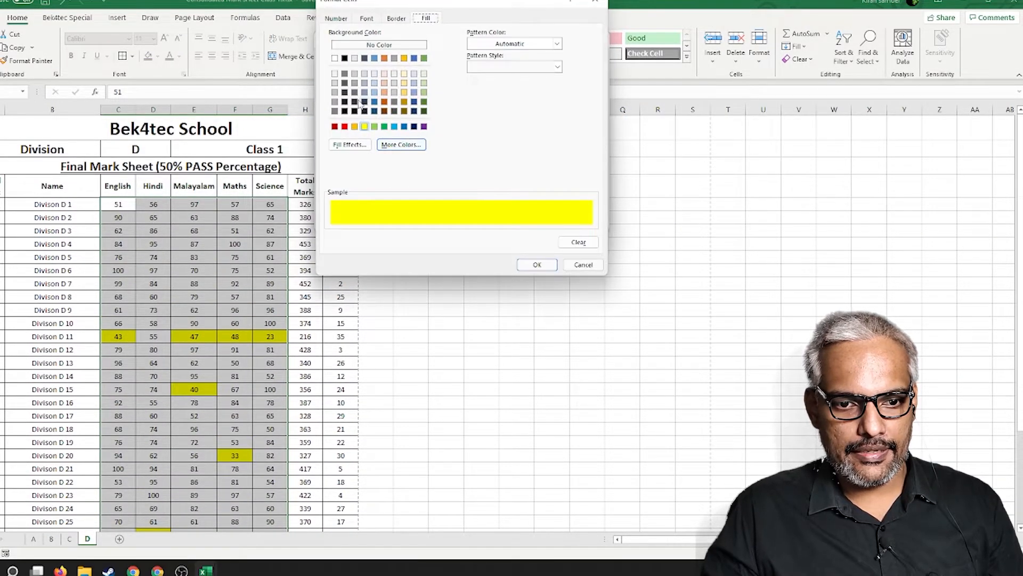
pyautogui.click(334, 92)
pyautogui.click(334, 101)
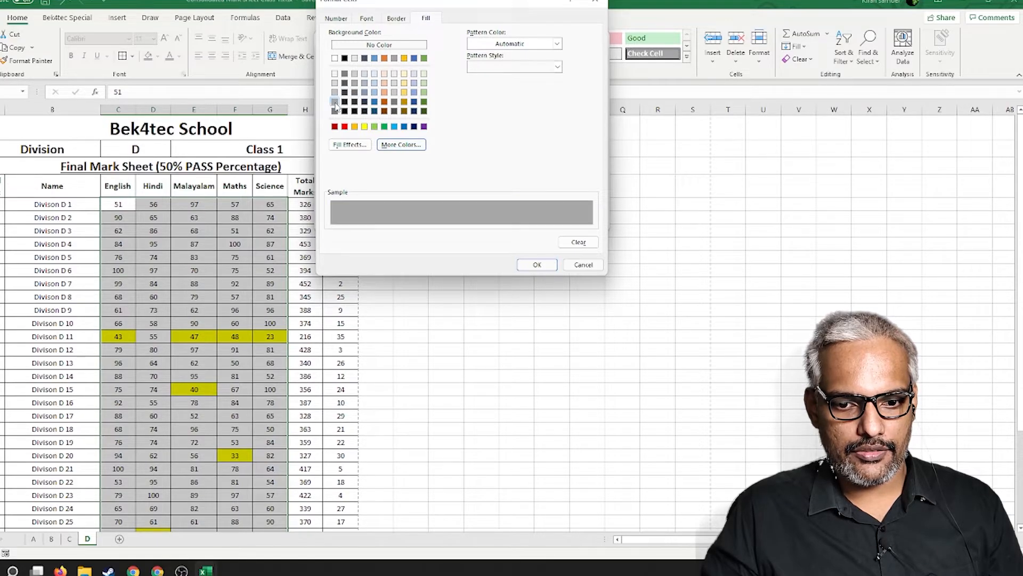
pyautogui.click(537, 264)
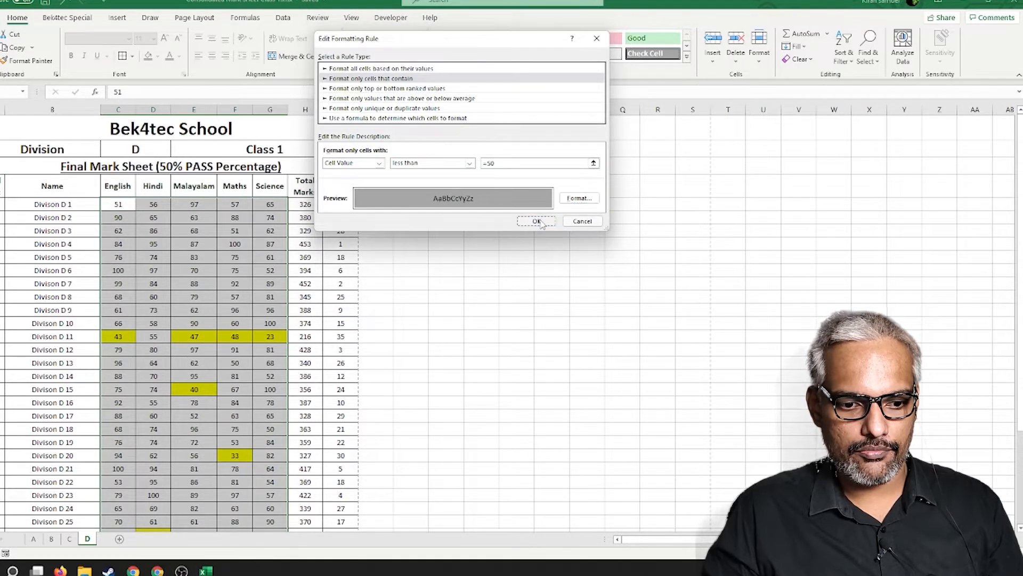
pyautogui.click(538, 227)
pyautogui.click(667, 203)
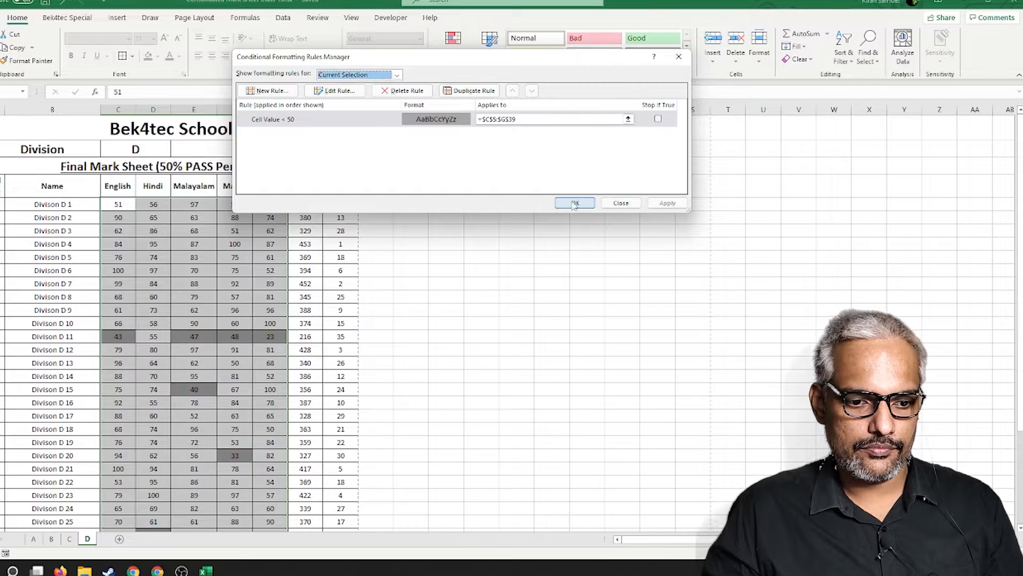
pyautogui.click(575, 203)
pyautogui.click(411, 297)
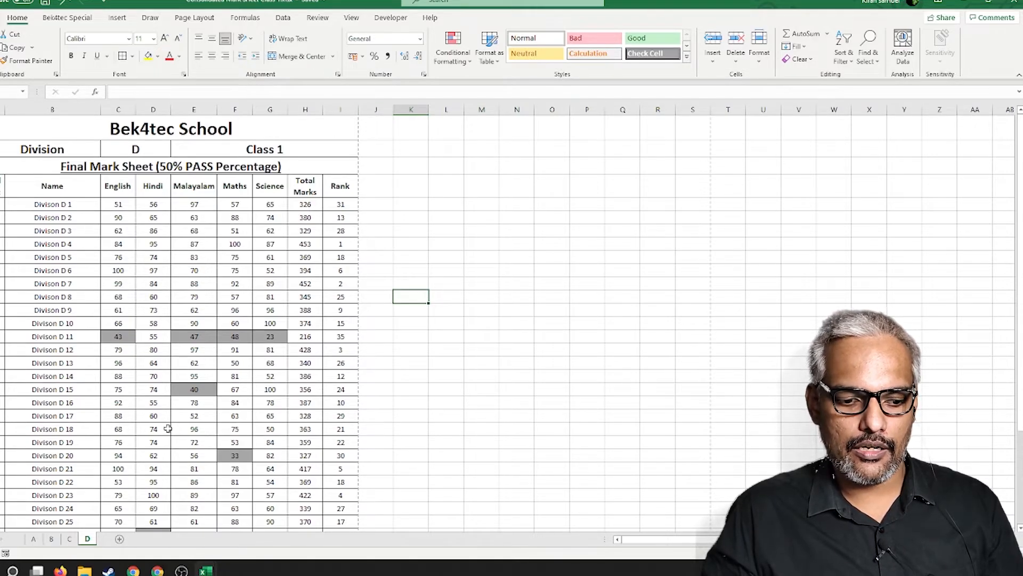
# - Highlight all subject marks less than 50 on sheet C, from English to Science, with a conditional format using a custom grey fill
pyautogui.click(69, 539)
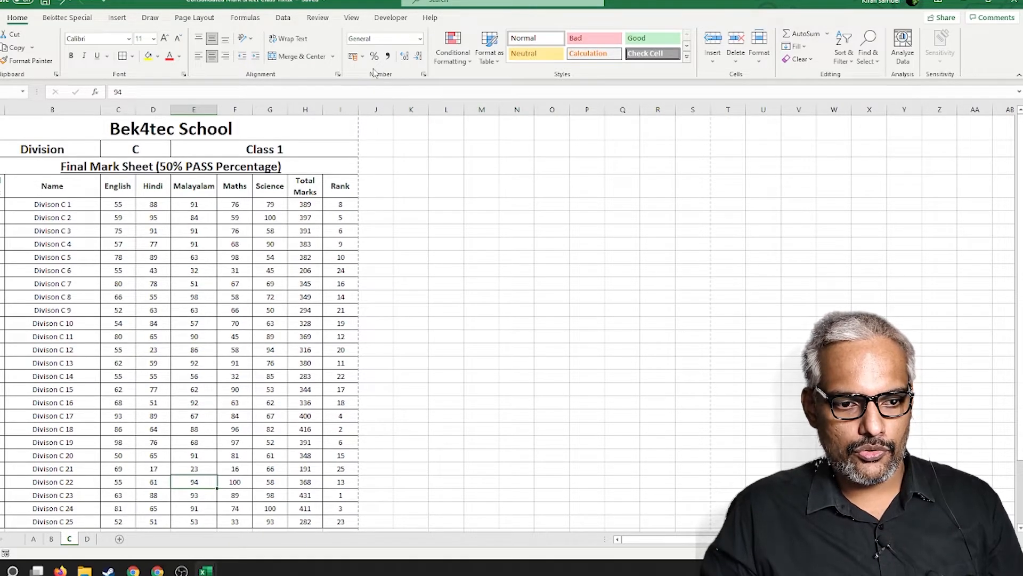
pyautogui.moveTo(118, 204); pyautogui.dragTo(269, 440)
pyautogui.scroll(2, 325, 367)
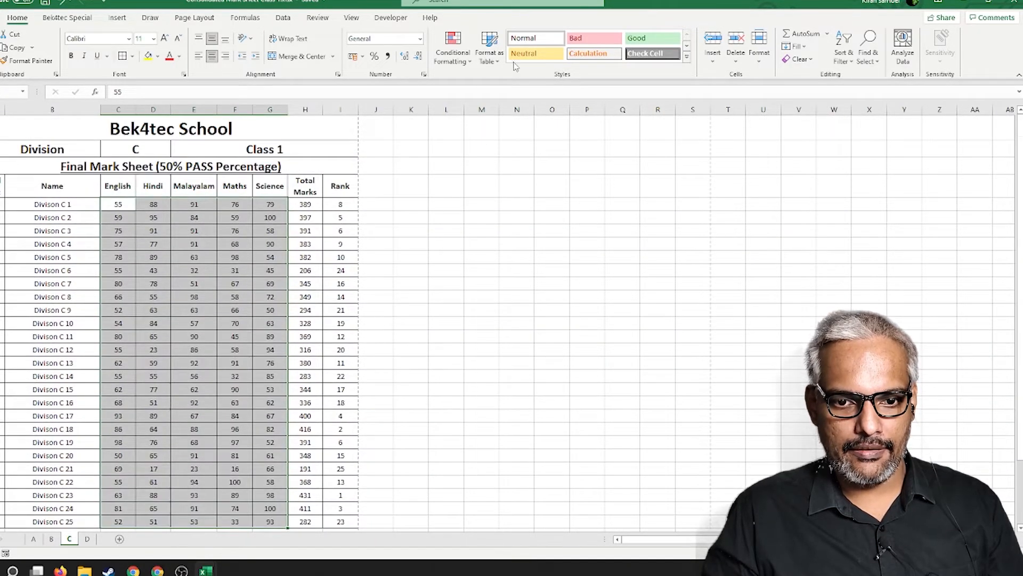
pyautogui.click(458, 56)
pyautogui.moveTo(493, 83)
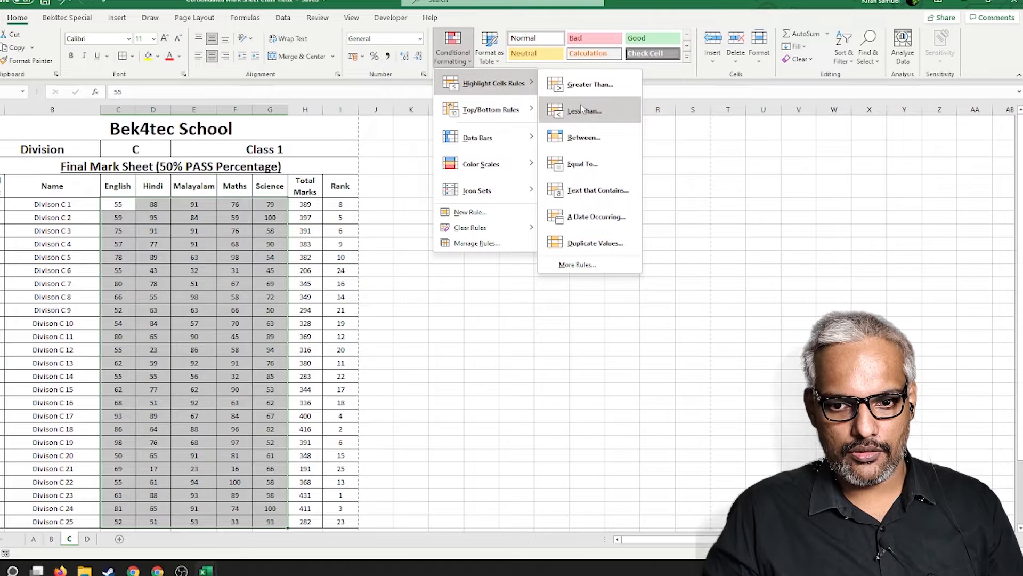
pyautogui.click(582, 109)
pyautogui.write('50')
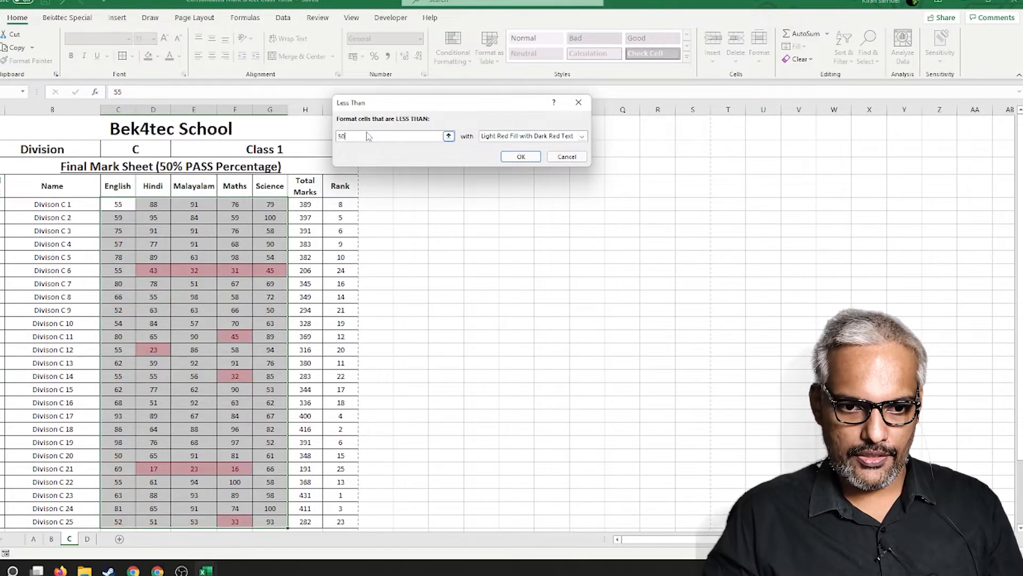
pyautogui.click(531, 137)
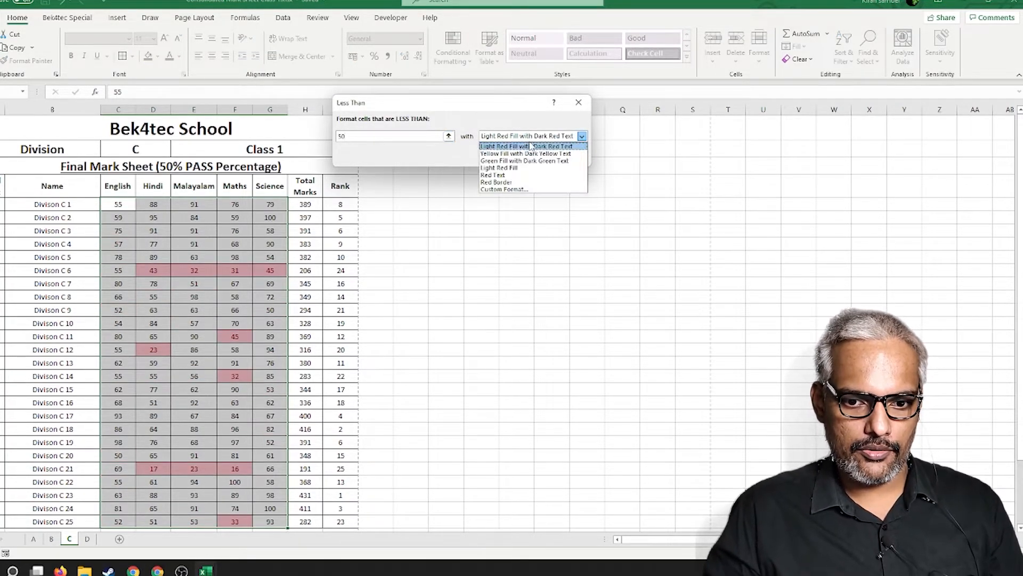
pyautogui.click(530, 189)
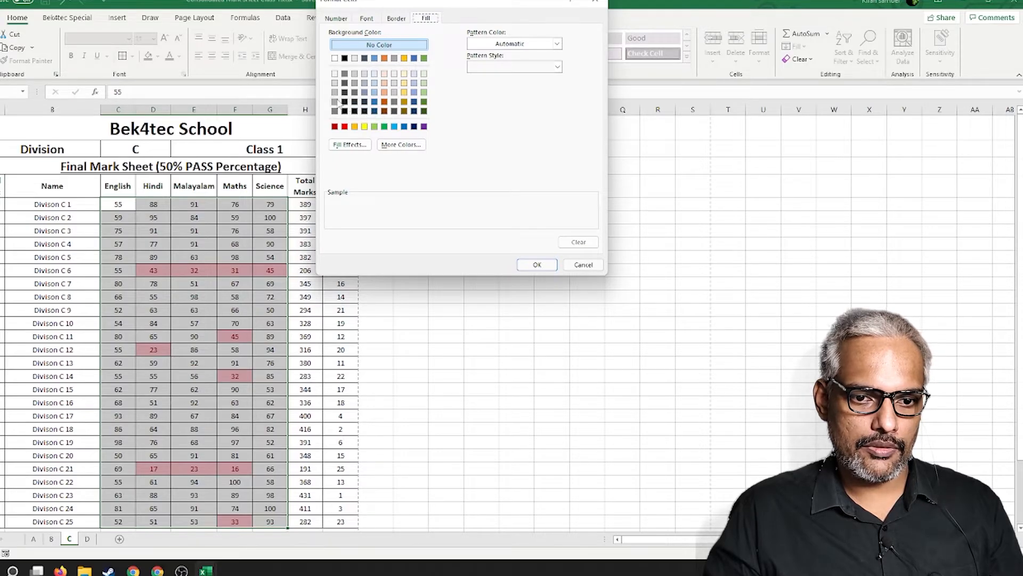
pyautogui.click(336, 102)
pyautogui.click(537, 265)
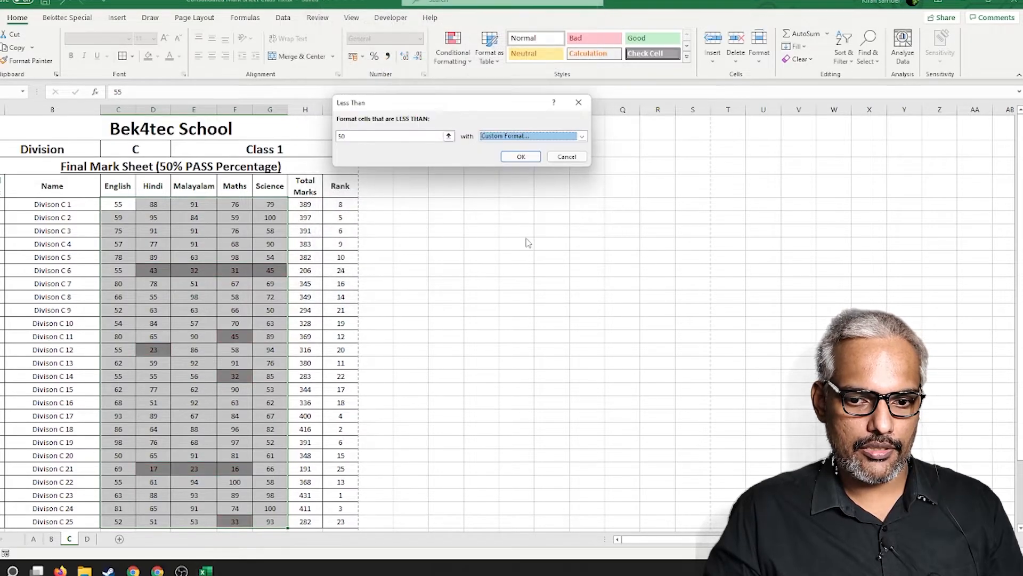
pyautogui.click(520, 157)
pyautogui.click(516, 257)
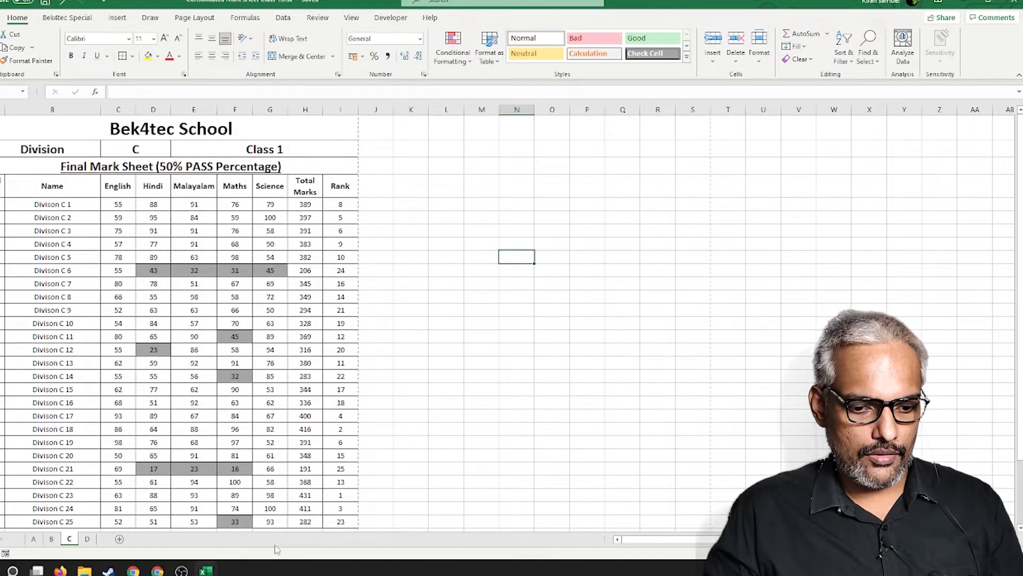
# - Highlight all subject marks less than 50 on sheet B, from English to Science, with a conditional format using the same custom grey fill
pyautogui.click(51, 538)
pyautogui.scroll(-6, 264, 307)
pyautogui.moveTo(270, 347); pyautogui.dragTo(120, 205)
pyautogui.click(453, 45)
pyautogui.moveTo(489, 87)
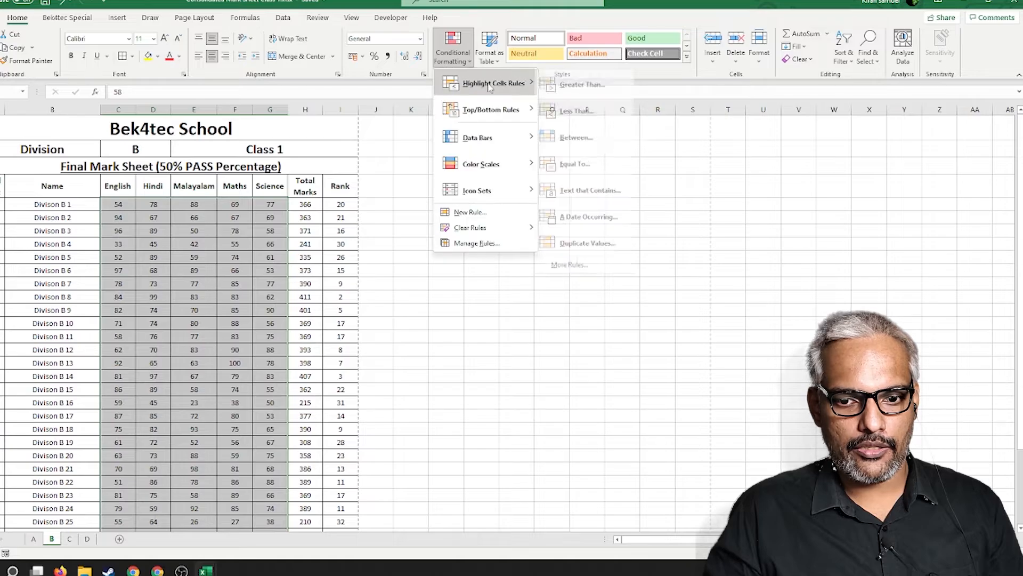
pyautogui.click(578, 111)
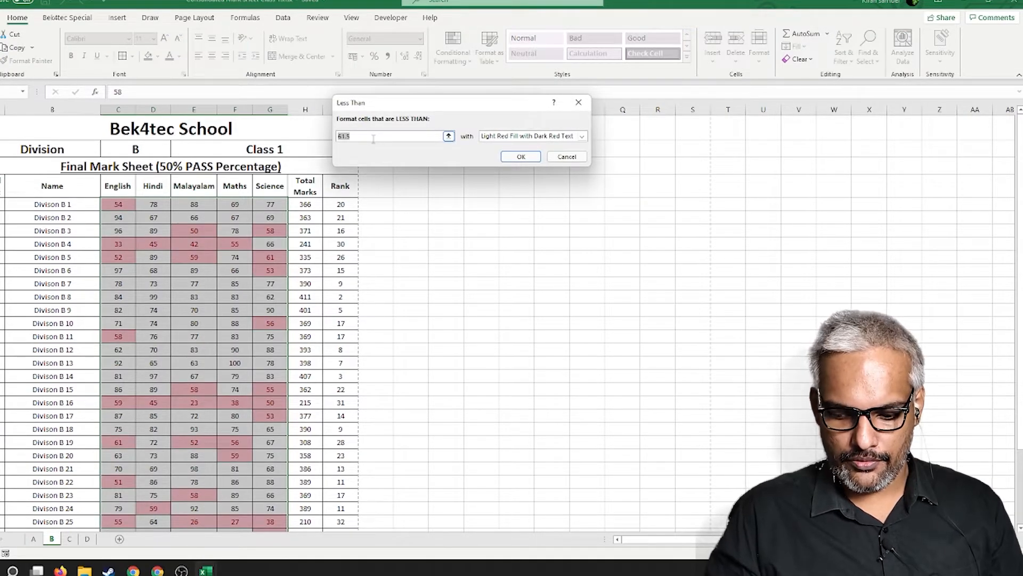
pyautogui.write('50')
pyautogui.click(525, 135)
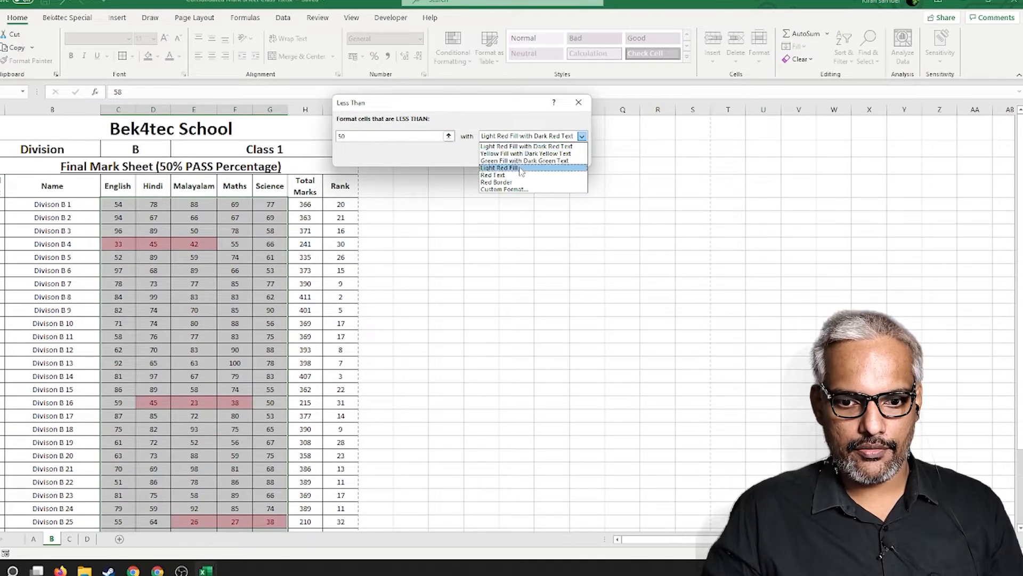
pyautogui.click(520, 190)
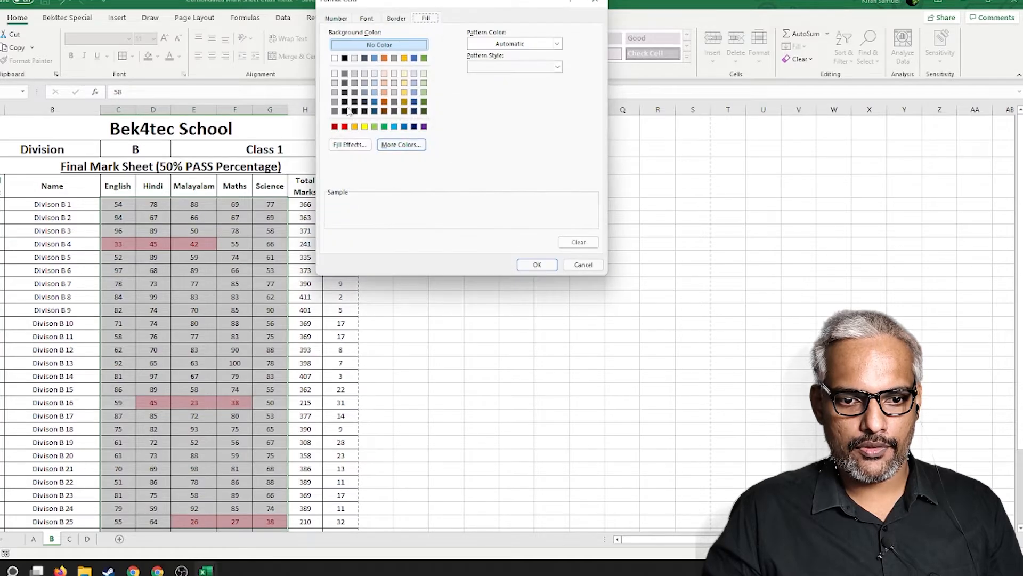
pyautogui.click(335, 102)
pyautogui.click(537, 264)
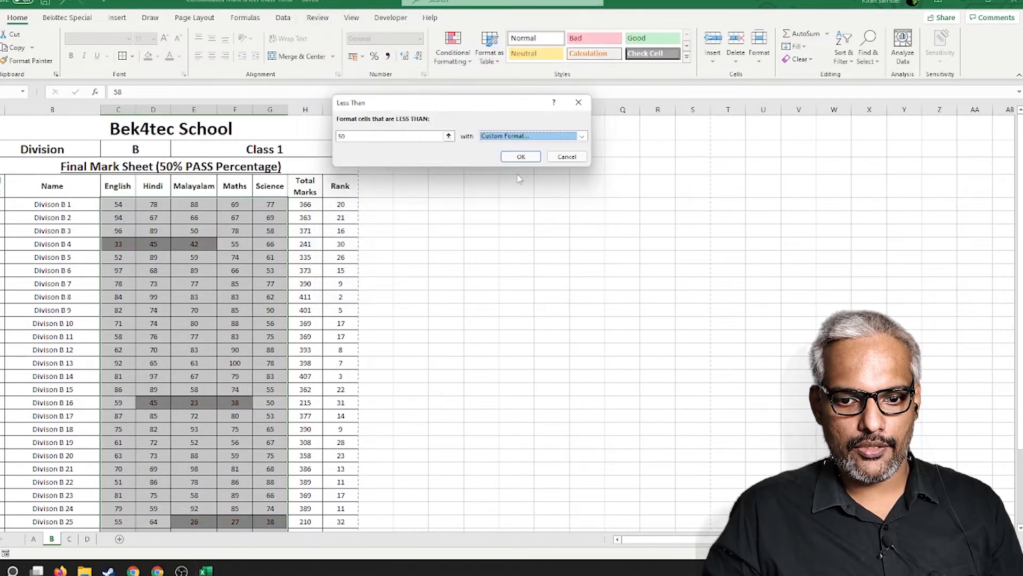
pyautogui.click(507, 157)
# - Highlight all subject marks less than 50 on sheet A, from English to Science, with a conditional format using the same custom grey fill
pyautogui.click(35, 539)
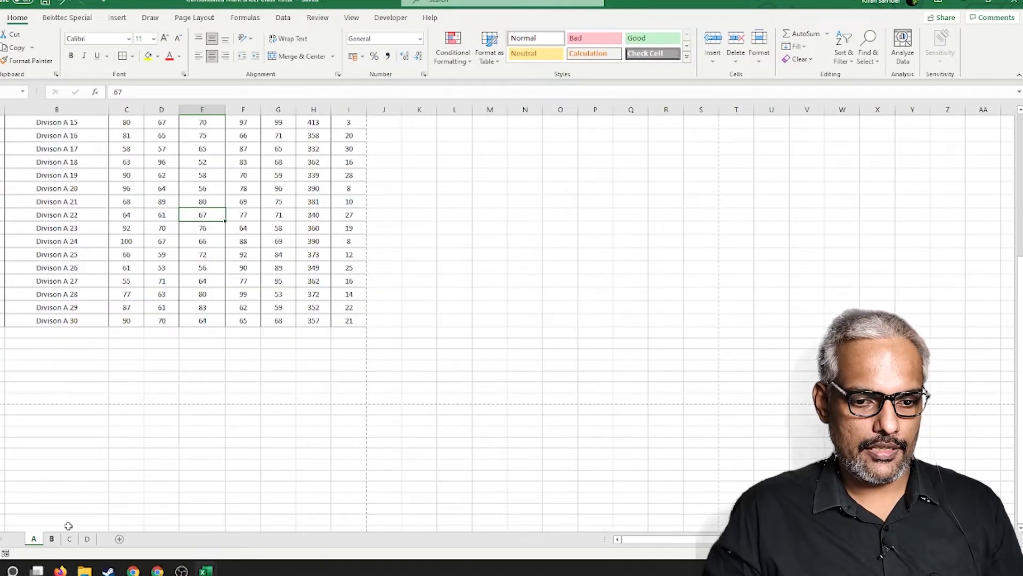
pyautogui.moveTo(286, 322); pyautogui.dragTo(119, 206)
pyautogui.click(457, 41)
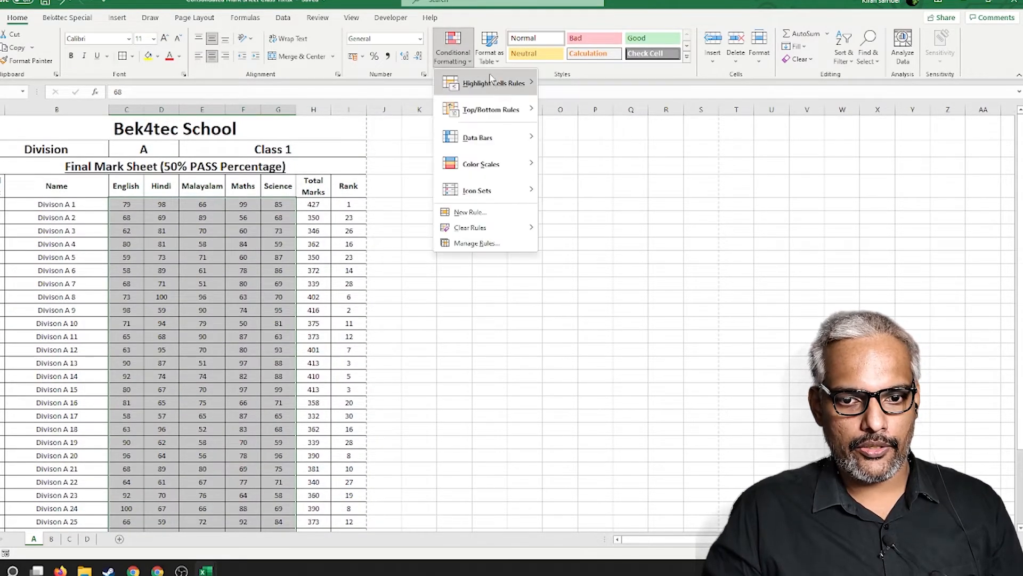
pyautogui.moveTo(527, 88)
pyautogui.click(587, 113)
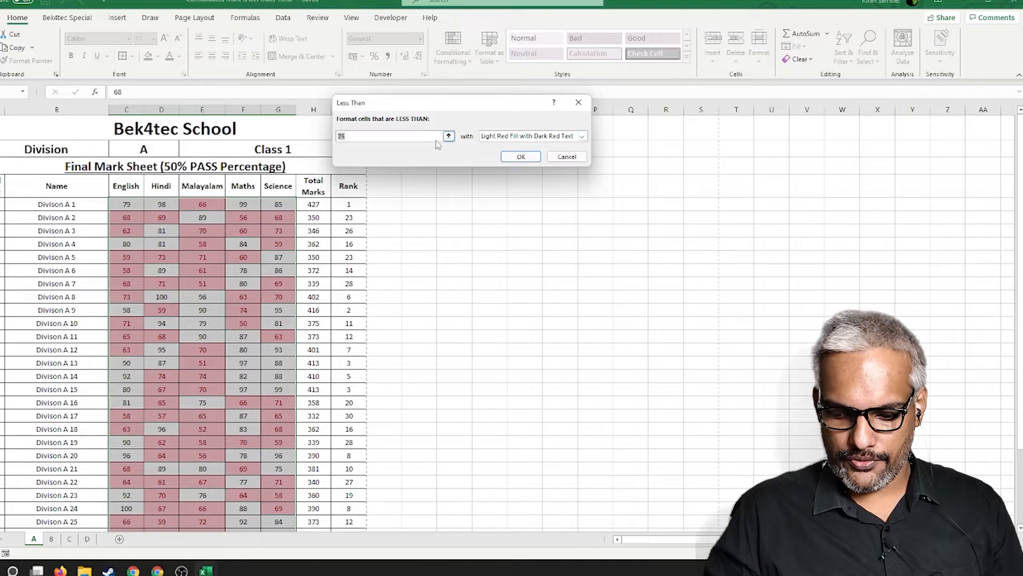
pyautogui.write('50')
pyautogui.click(523, 138)
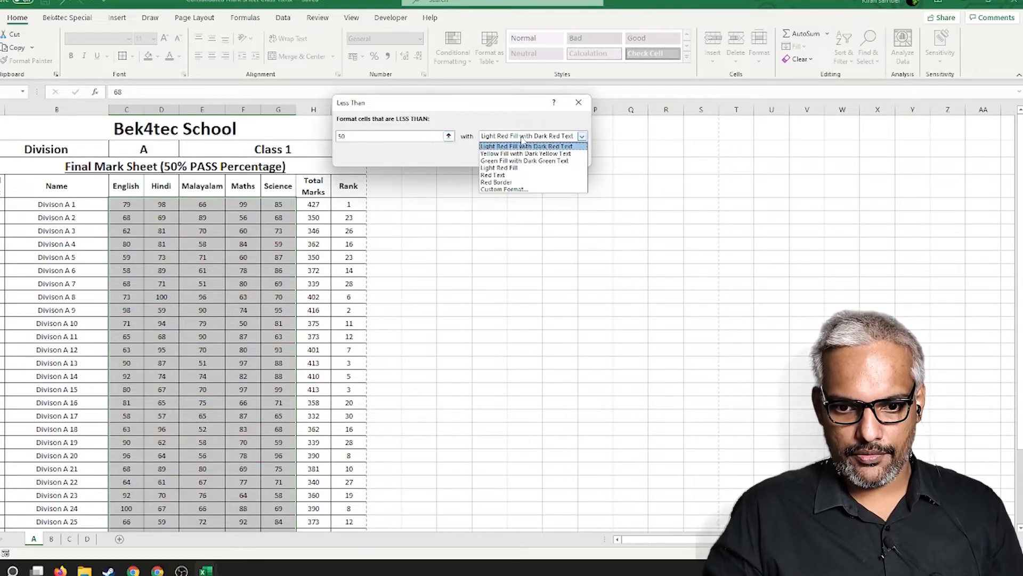
pyautogui.click(515, 190)
pyautogui.click(335, 102)
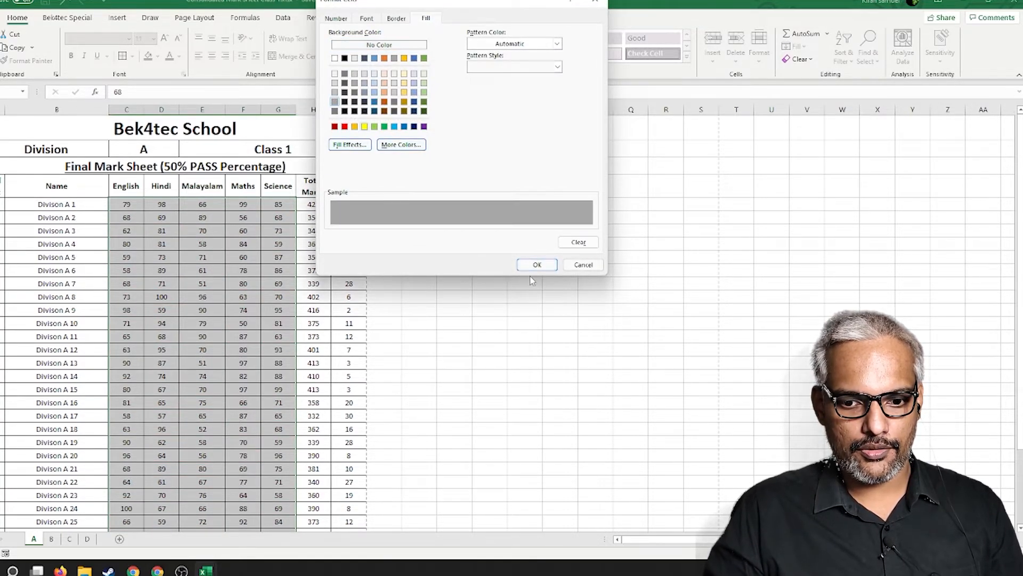
pyautogui.click(537, 265)
pyautogui.click(526, 154)
pyautogui.click(518, 274)
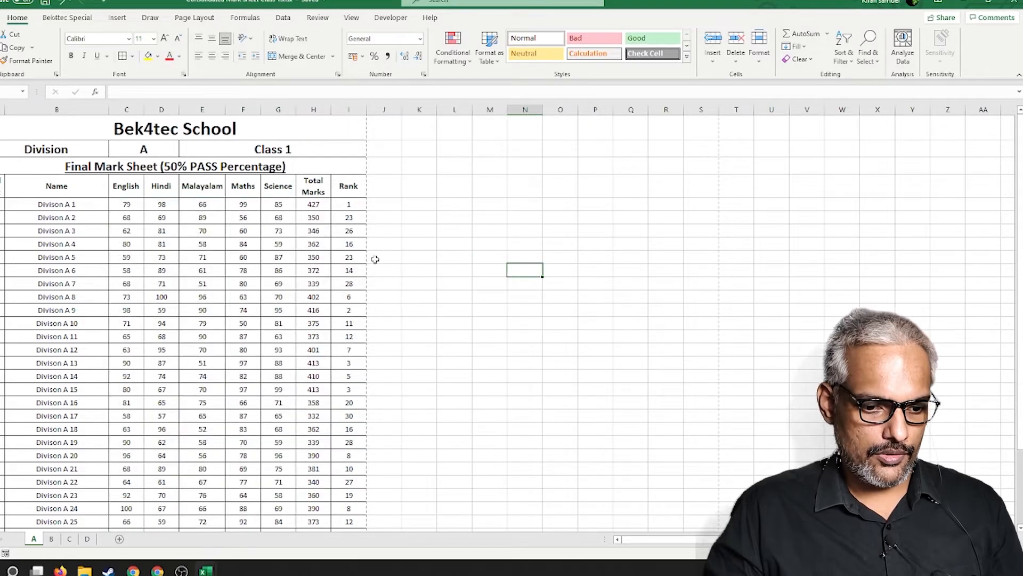
# - Test the highlighting on sheet A by setting the Malayalam mark of Divison A 3 to 49
pyautogui.scroll(-5, 361, 267)
pyautogui.scroll(3, 373, 272)
pyautogui.scroll(1, 376, 276)
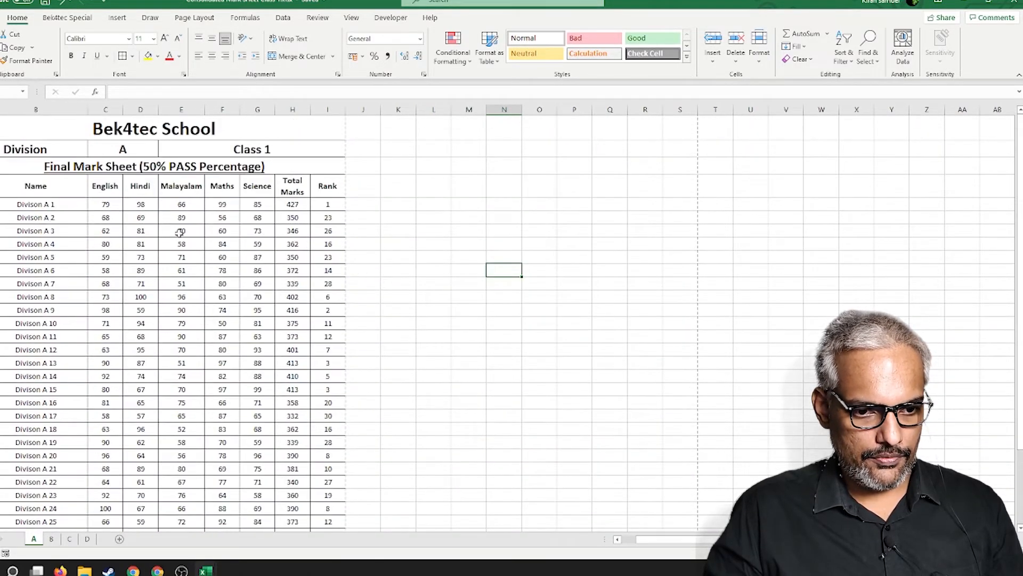
pyautogui.click(182, 230)
pyautogui.press('BackSpace')
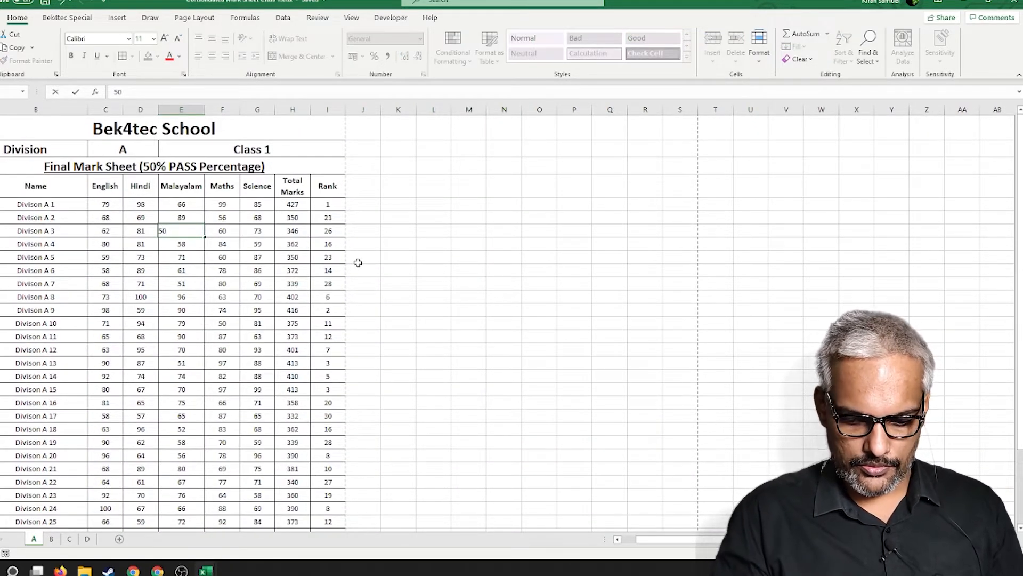
pyautogui.write('49')
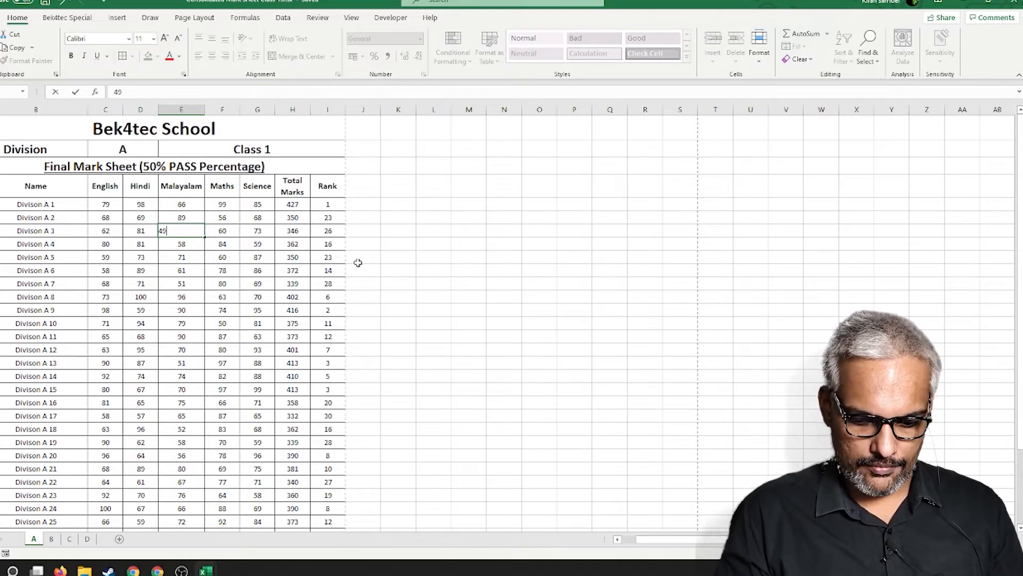
pyautogui.click(427, 296)
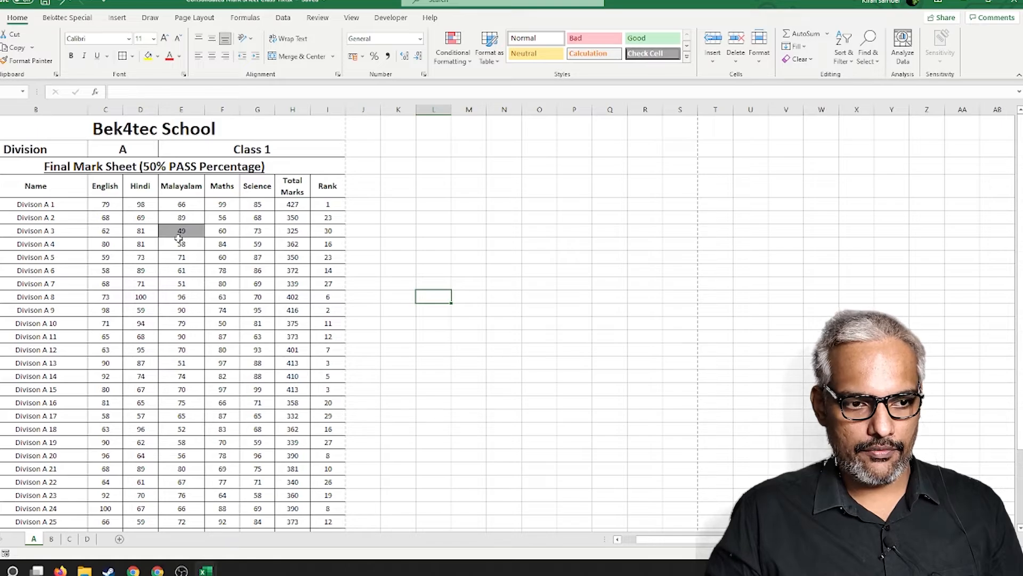
# - Save the sheet as a PDF named Consolidated Mark Sheet Class 1 in the Excel Example folder, replacing the existing PDF
pyautogui.click(0, 17)
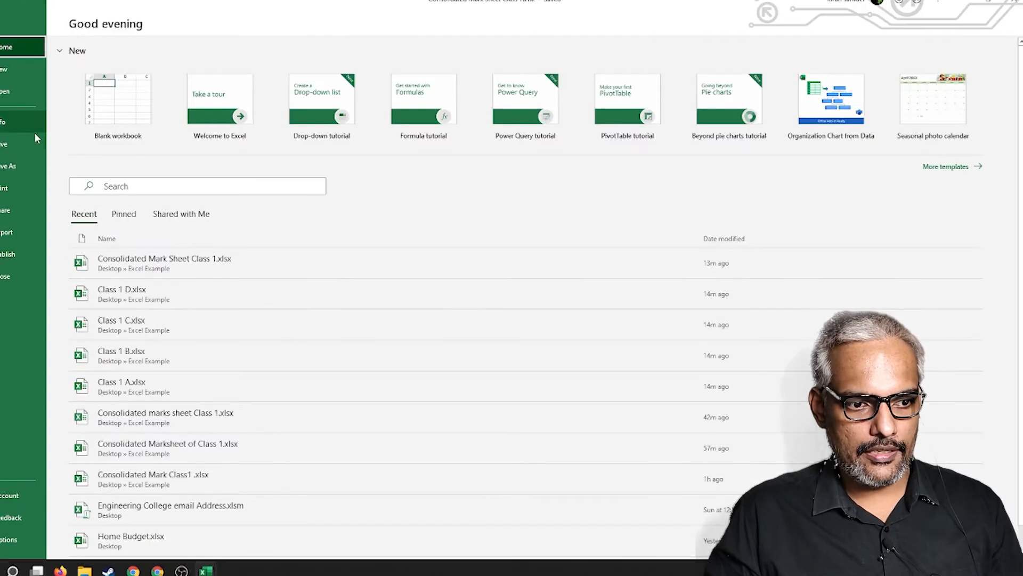
pyautogui.click(24, 166)
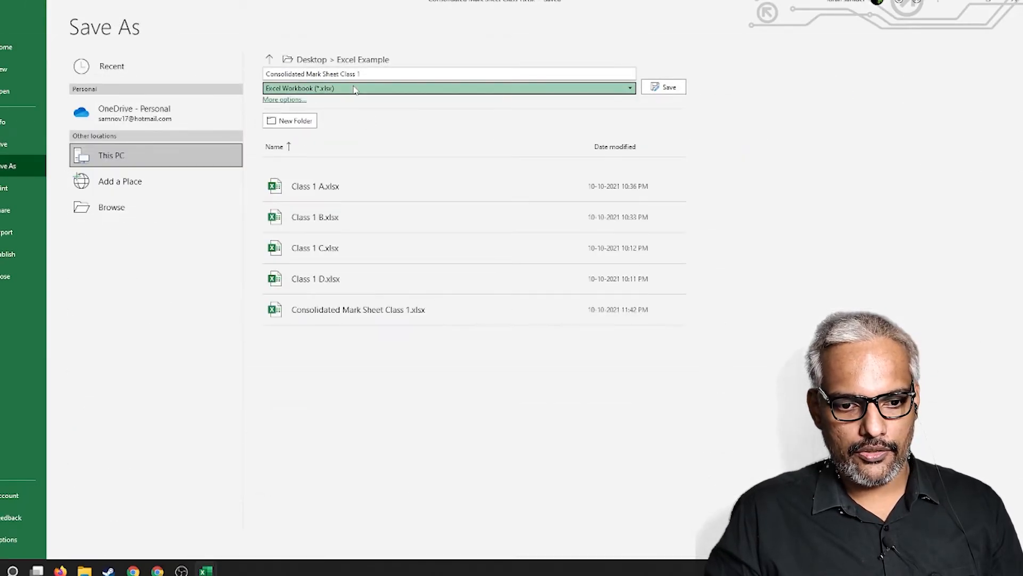
pyautogui.click(362, 89)
pyautogui.click(322, 367)
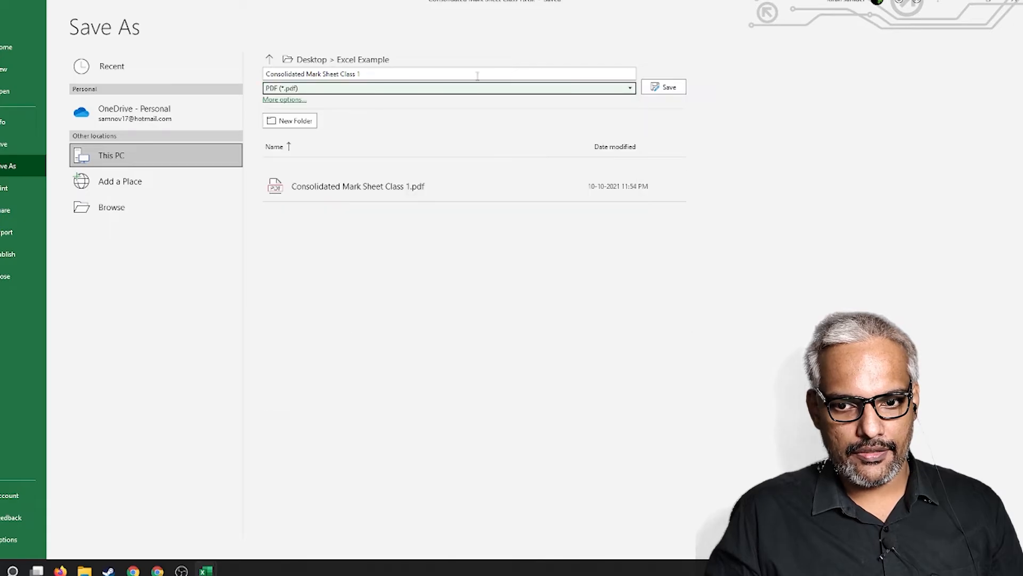
pyautogui.click(663, 88)
pyautogui.click(546, 320)
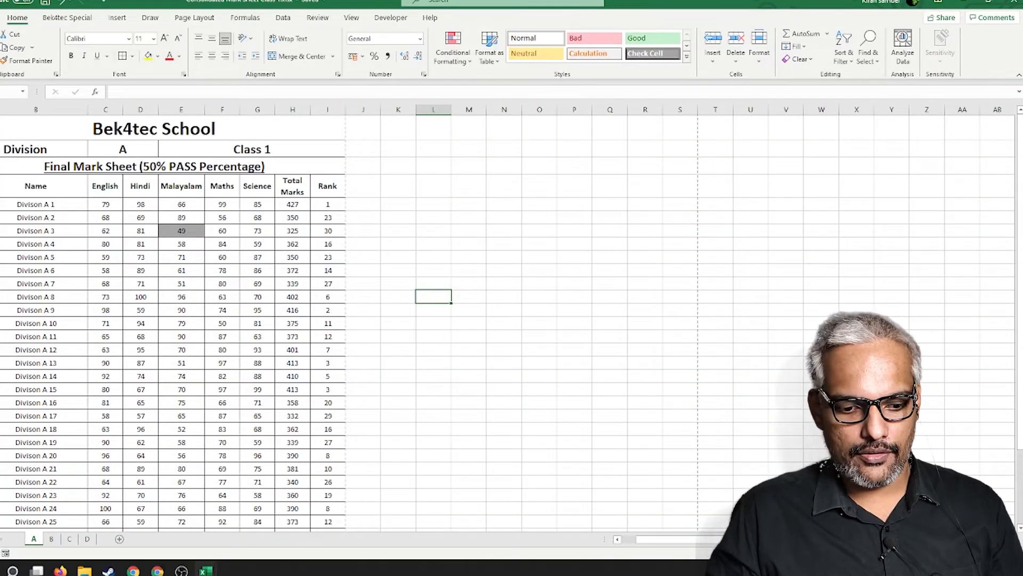
# - Open the exported Consolidated Mark Sheet Class 1 PDF from the Excel Example folder, check its sheet A page, and close it
pyautogui.click(84, 571)
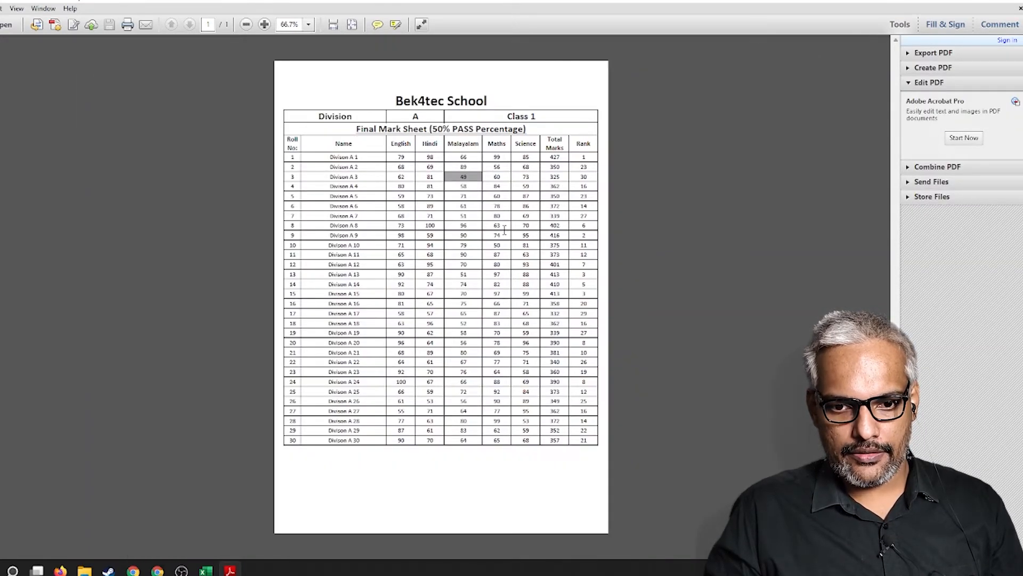
pyautogui.click(1014, 2)
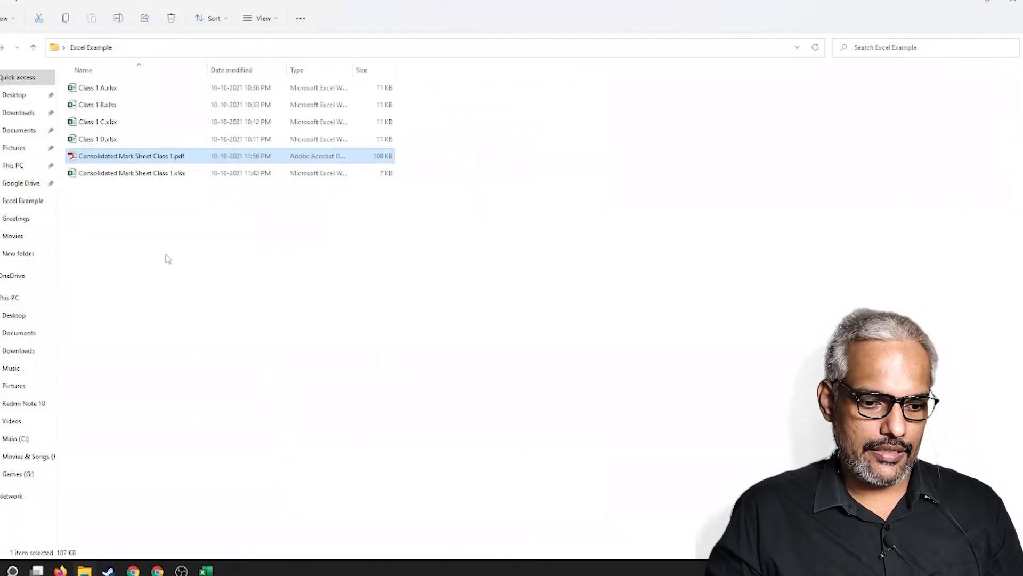
# - Switch to the consolidated workbook in Excel and save sheets A to D together as the PDF Consolidated Mark Sheet Class 1, replacing the existing file
pyautogui.moveTo(205, 569)
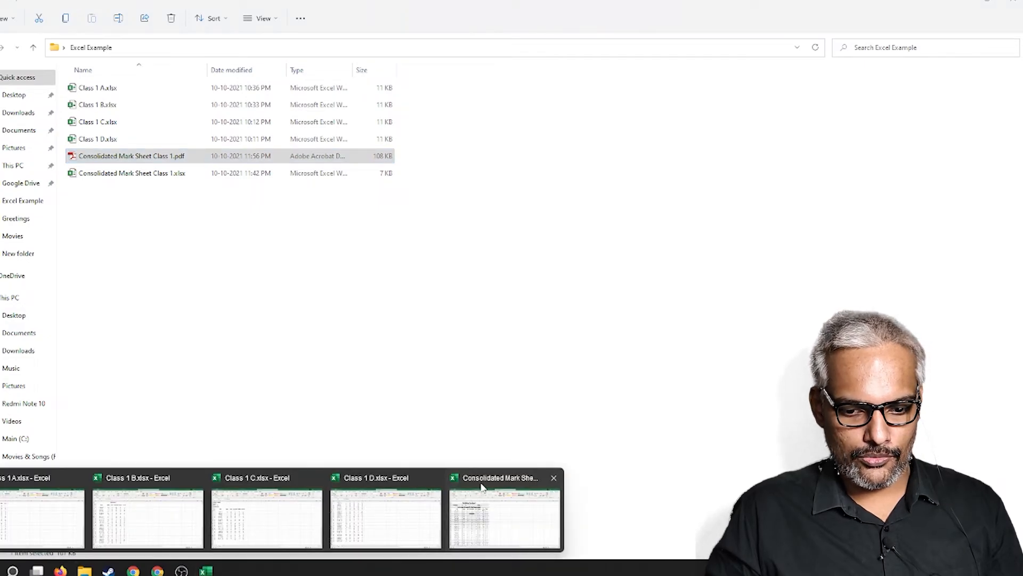
pyautogui.click(506, 509)
pyautogui.click(87, 540)
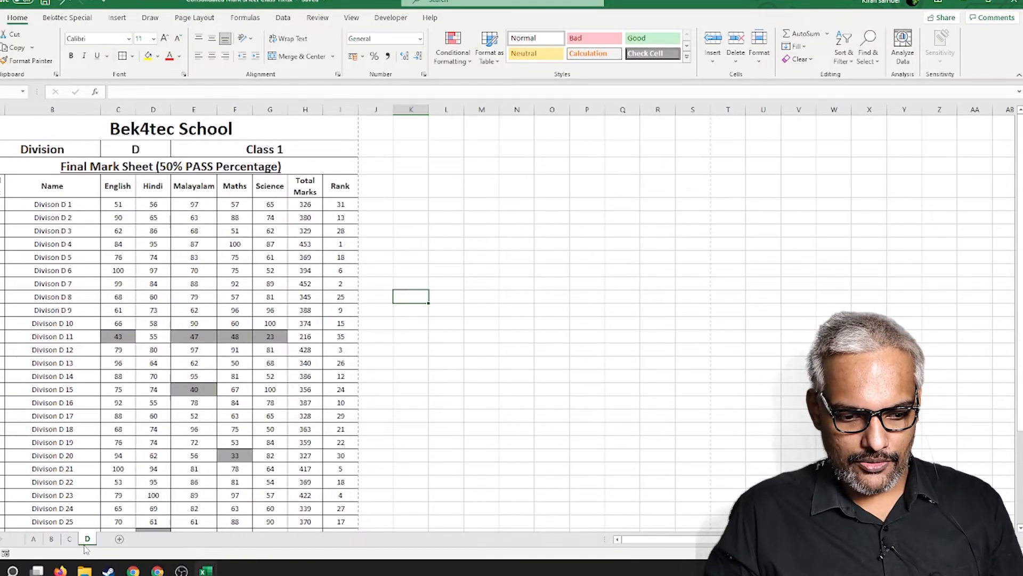
pyautogui.keyDown('shift'); pyautogui.click(33, 539); pyautogui.keyUp('shift')
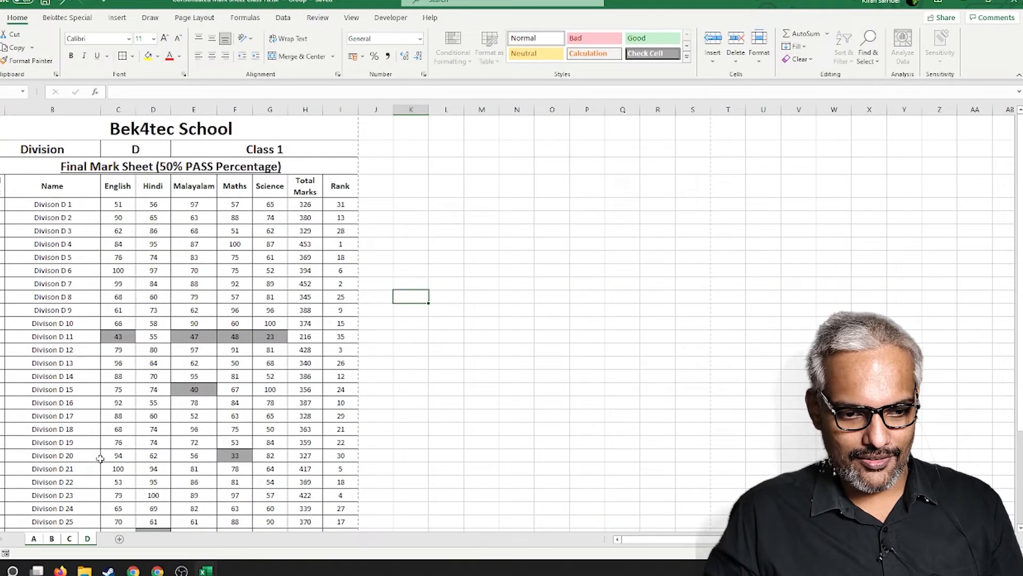
pyautogui.click(1, 17)
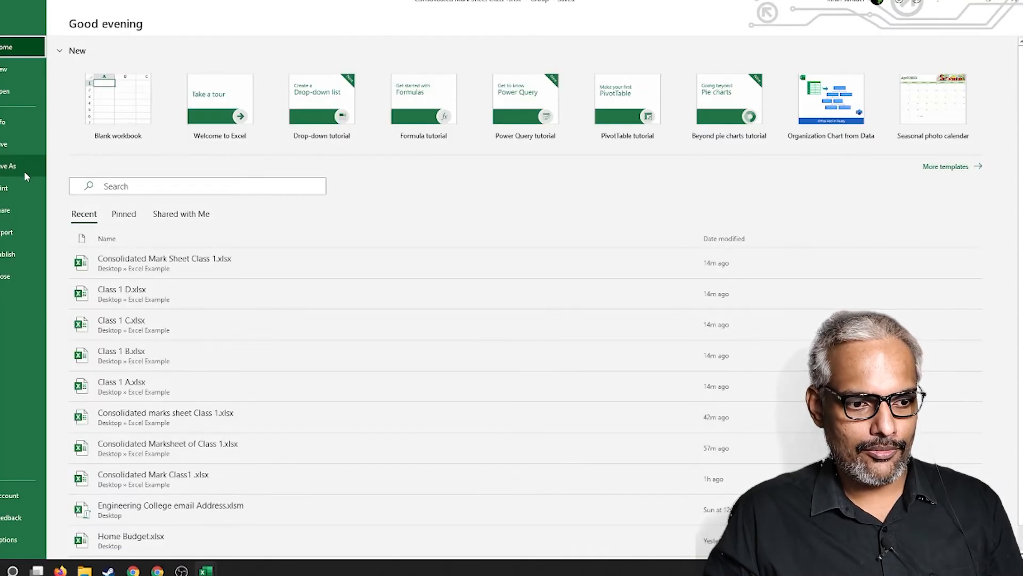
pyautogui.click(17, 167)
pyautogui.click(415, 90)
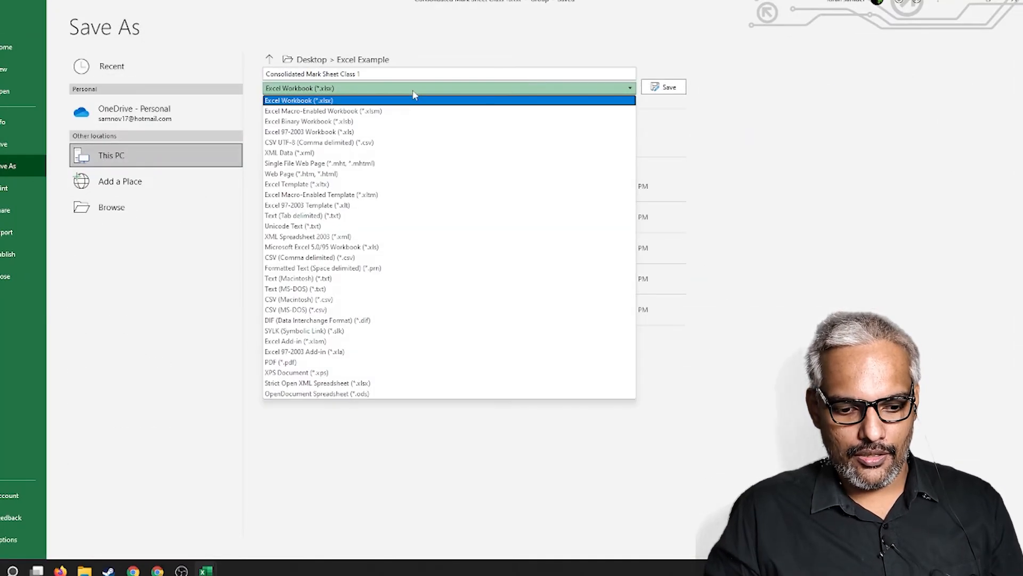
pyautogui.click(373, 362)
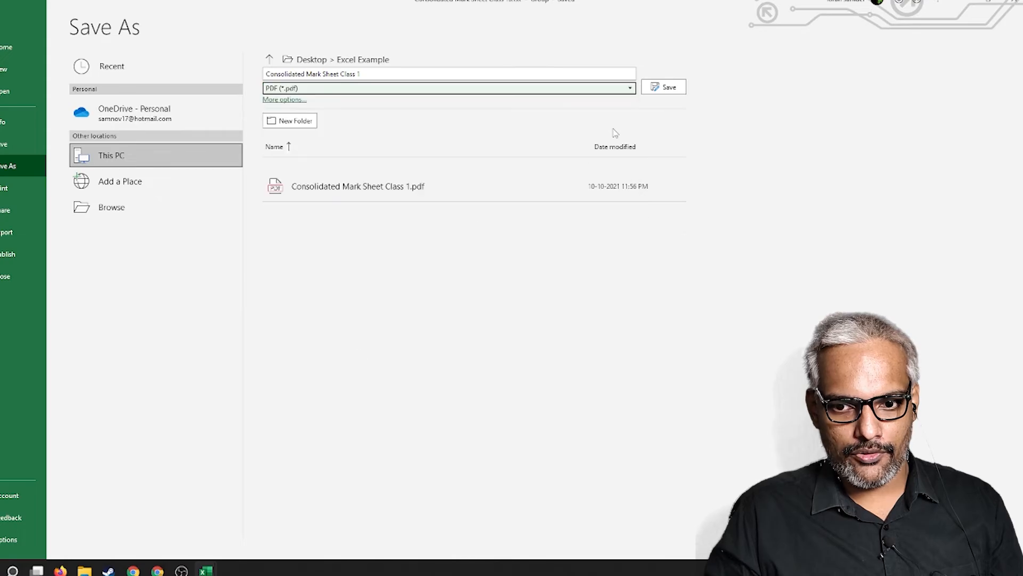
pyautogui.click(665, 88)
pyautogui.click(532, 319)
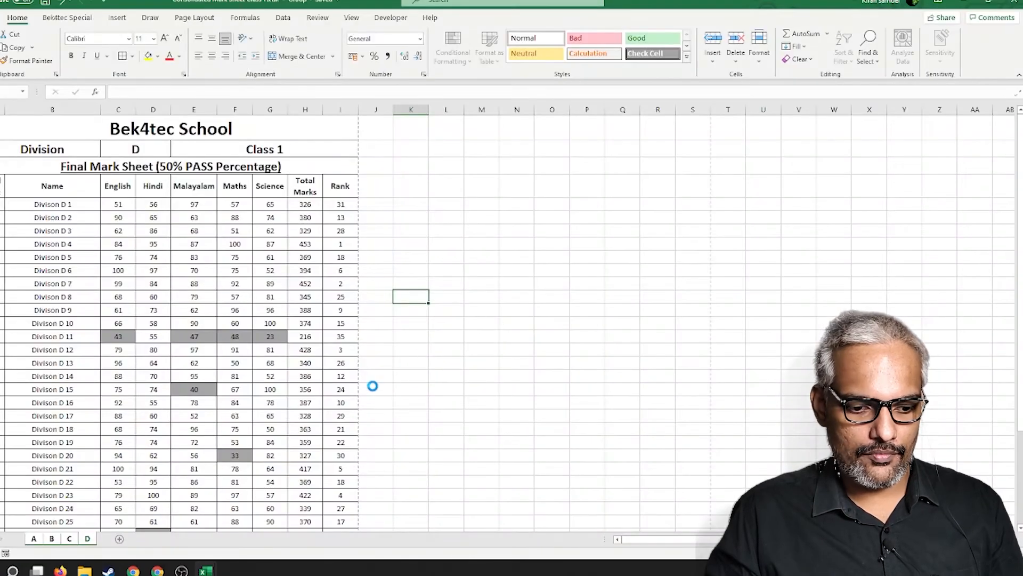
# - Open the Consolidated Mark Sheet Class 1 PDF from the Excel Example folder, review the pages for Divisions A to D, and close it
pyautogui.click(84, 571)
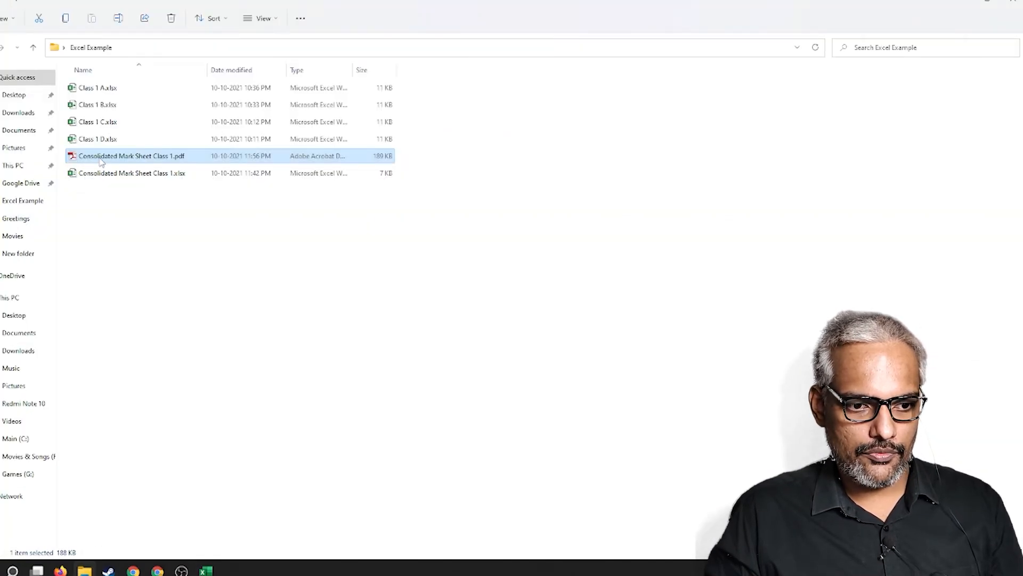
pyautogui.doubleClick(101, 162)
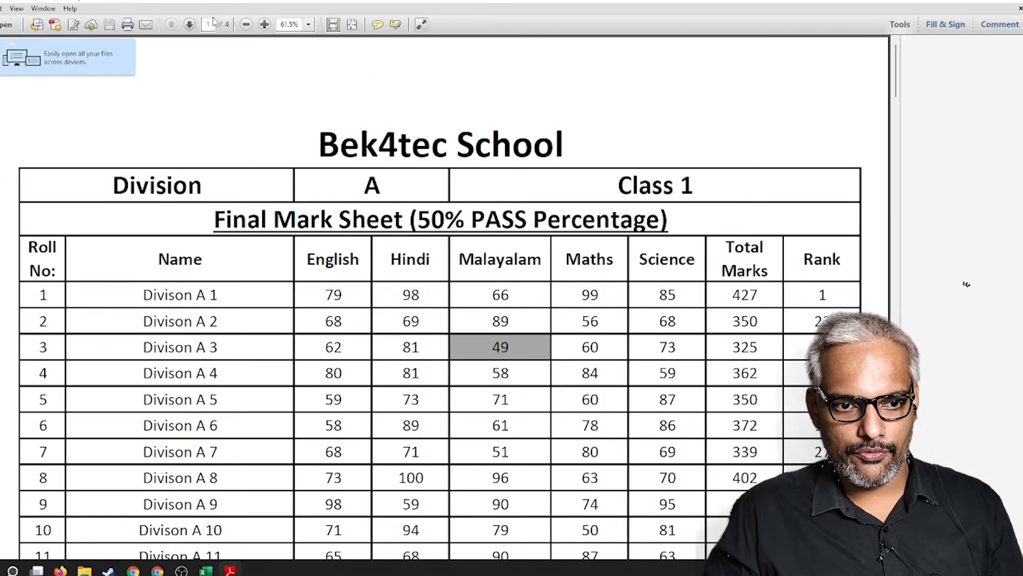
pyautogui.click(248, 26)
pyautogui.click(248, 27)
pyautogui.click(248, 26)
pyautogui.click(248, 26)
pyautogui.click(249, 26)
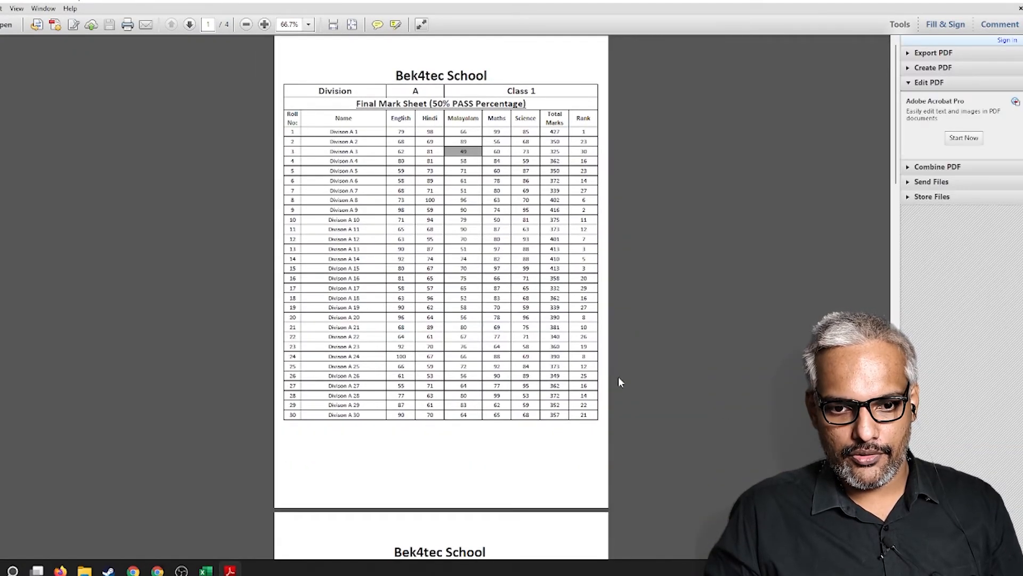
pyautogui.scroll(-1, 518, 206)
pyautogui.scroll(-10, 509, 143)
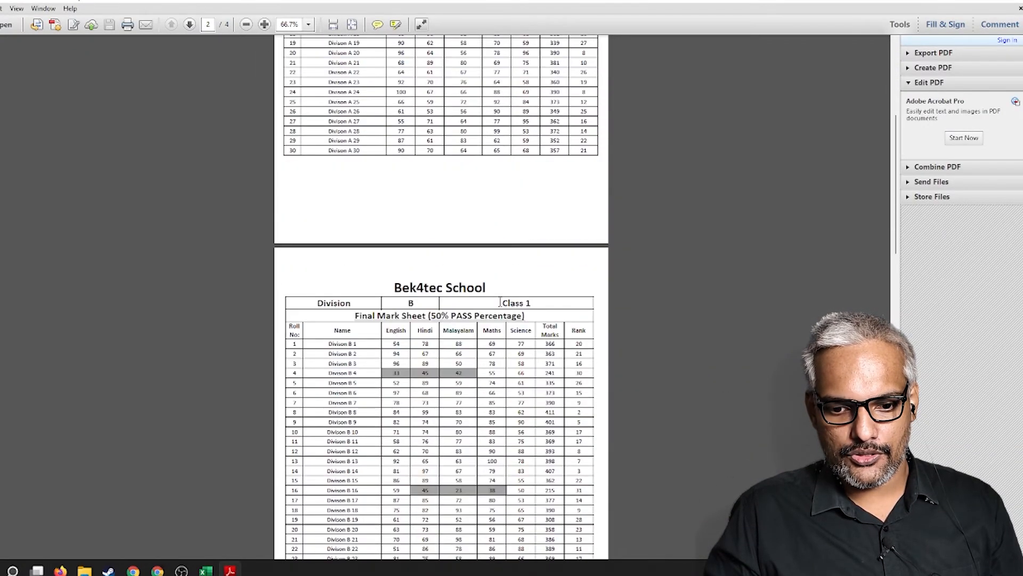
pyautogui.scroll(-7, 454, 256)
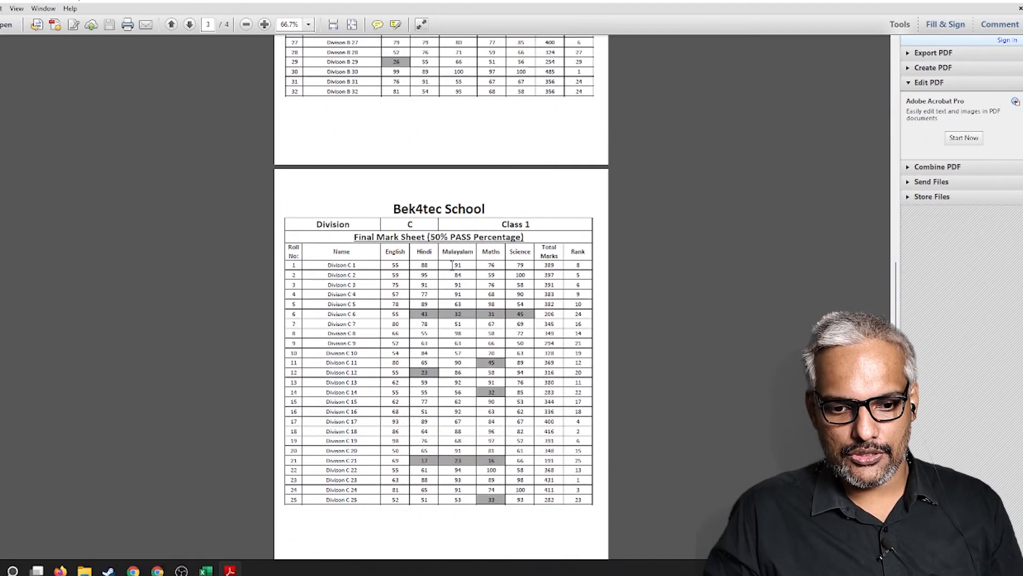
pyautogui.scroll(-9, 422, 244)
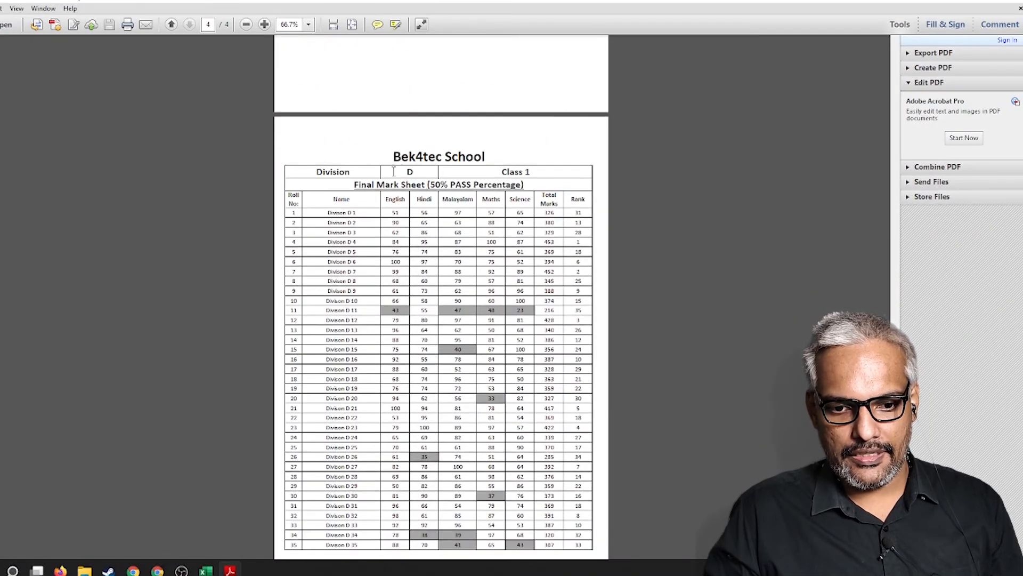
pyautogui.scroll(-1, 435, 379)
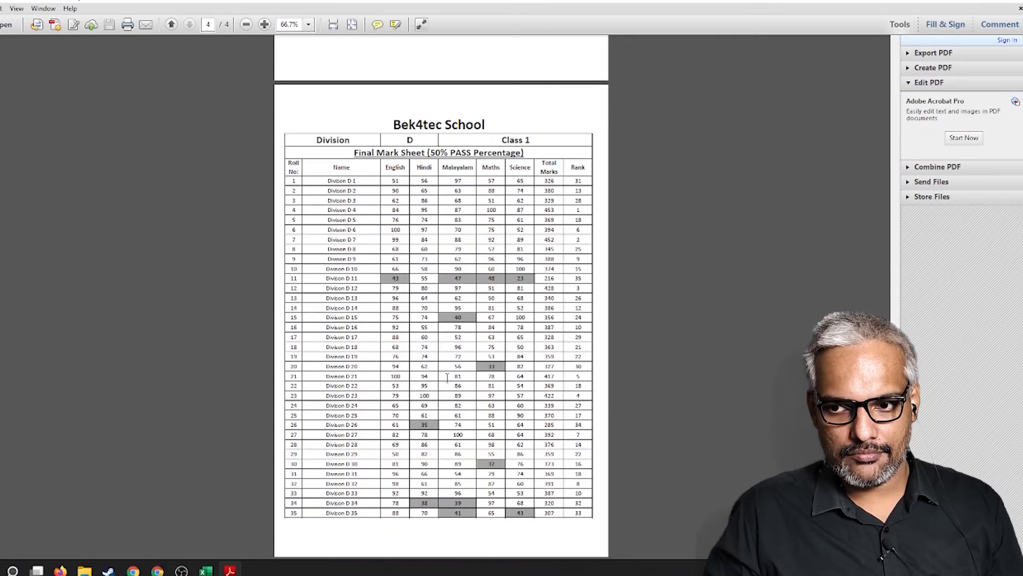
pyautogui.click(1019, 8)
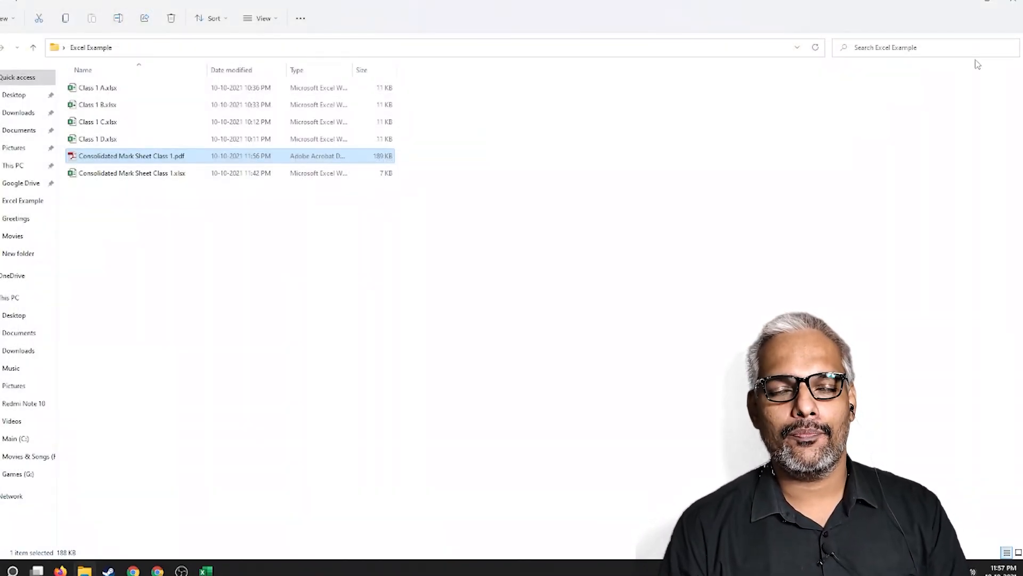